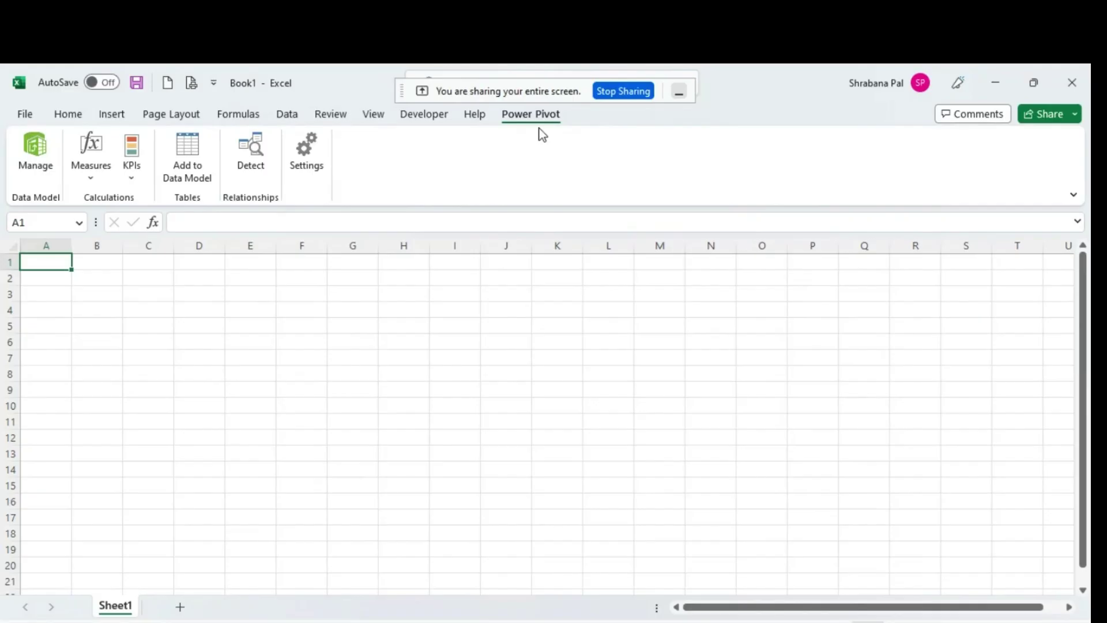
pyautogui.click(486, 295)
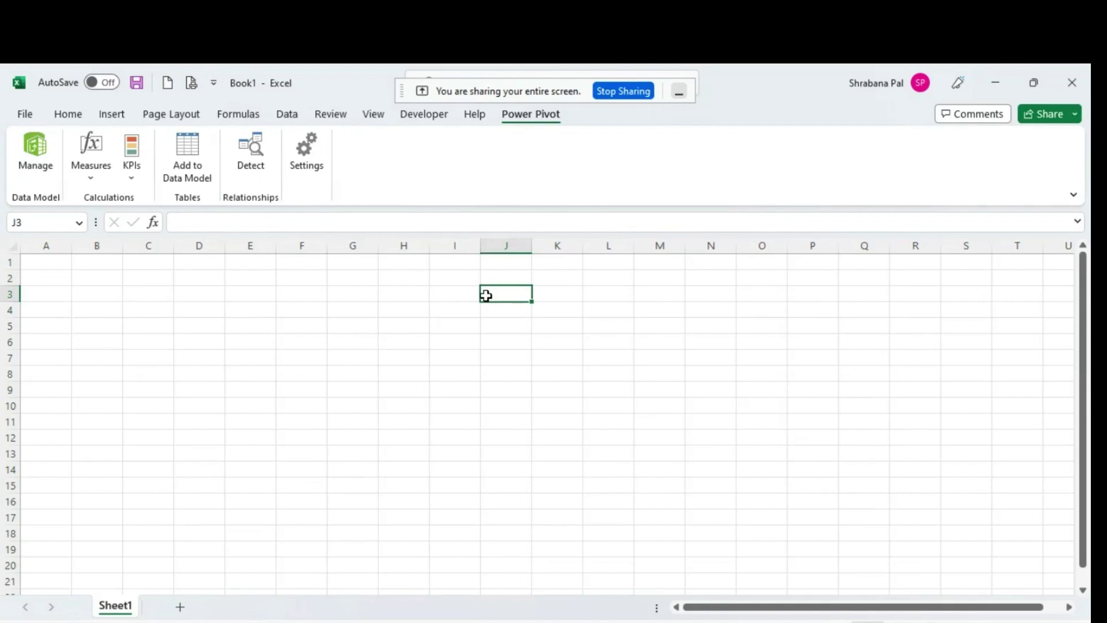
pyautogui.click(199, 282)
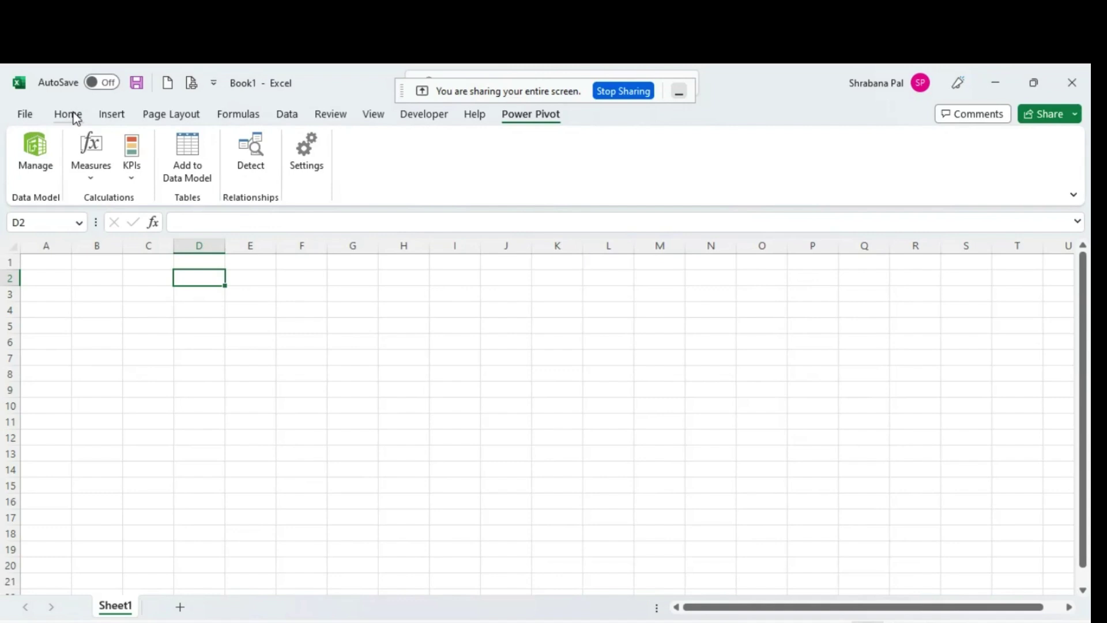
pyautogui.click(217, 262)
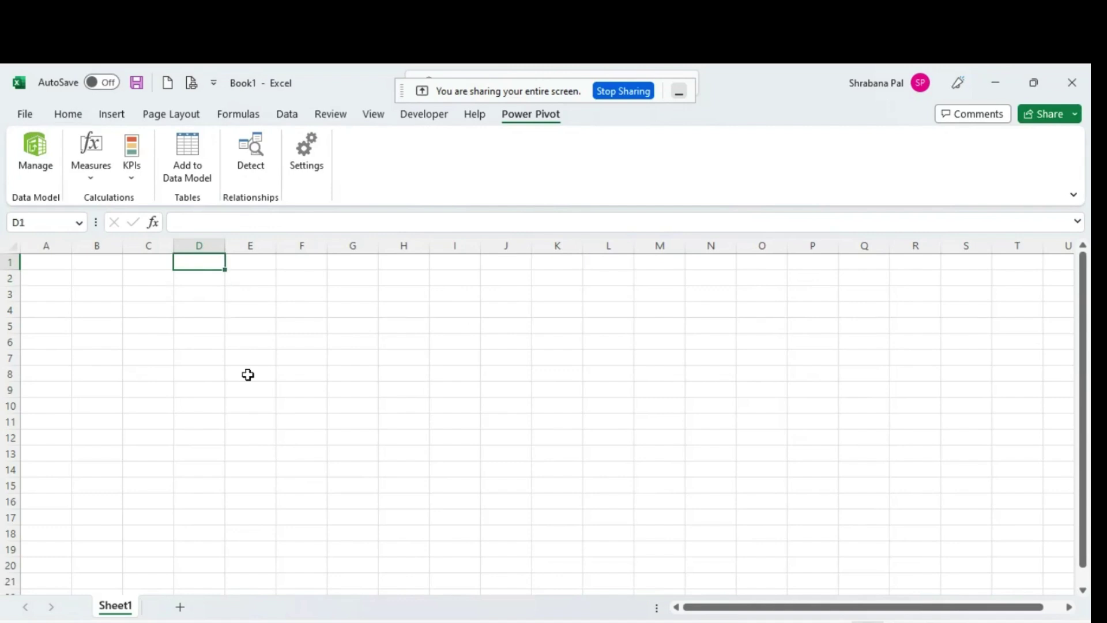
pyautogui.click(40, 151)
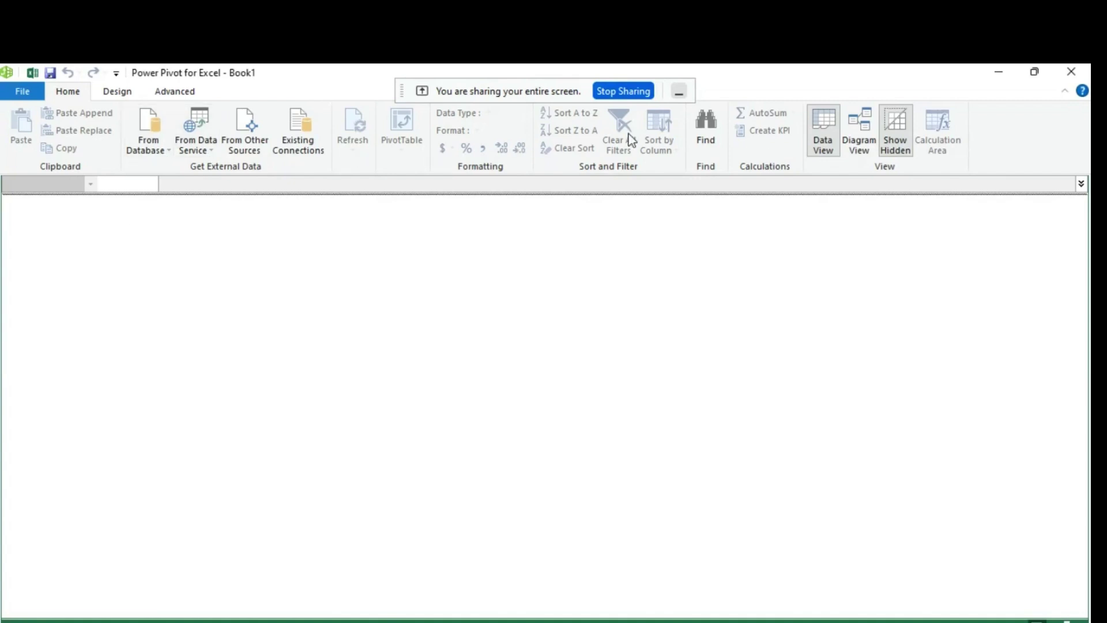
pyautogui.click(893, 151)
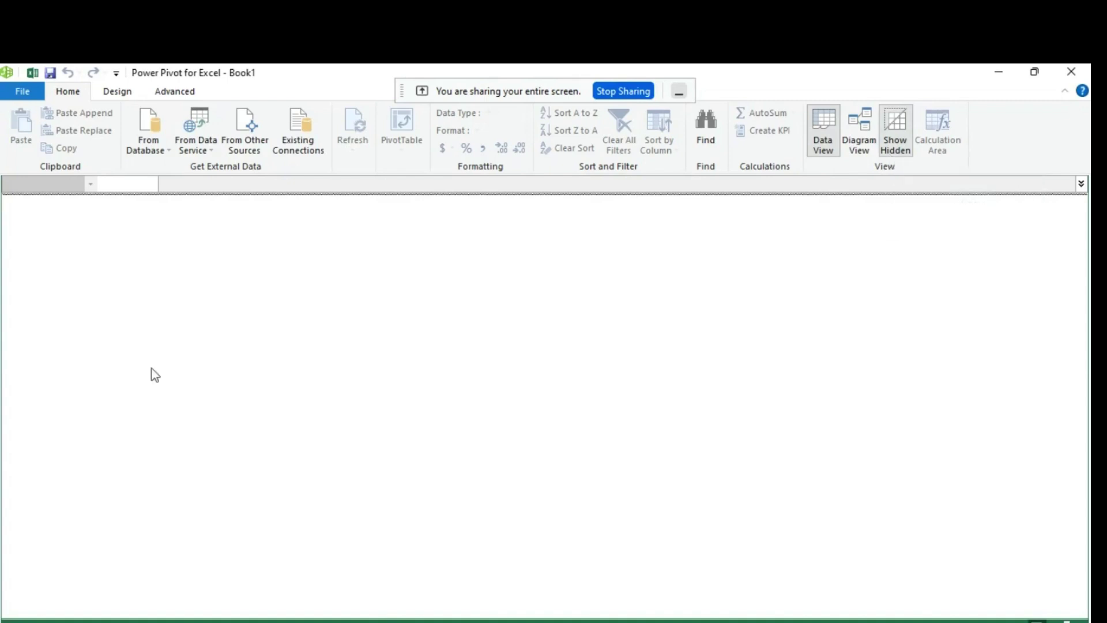
pyautogui.click(160, 143)
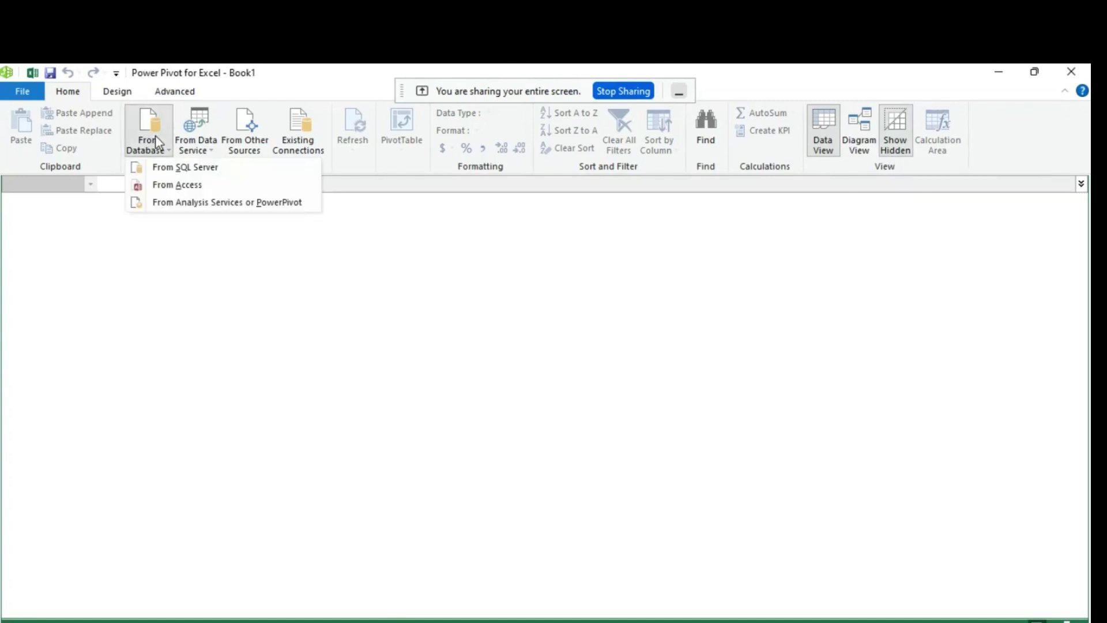
pyautogui.click(196, 143)
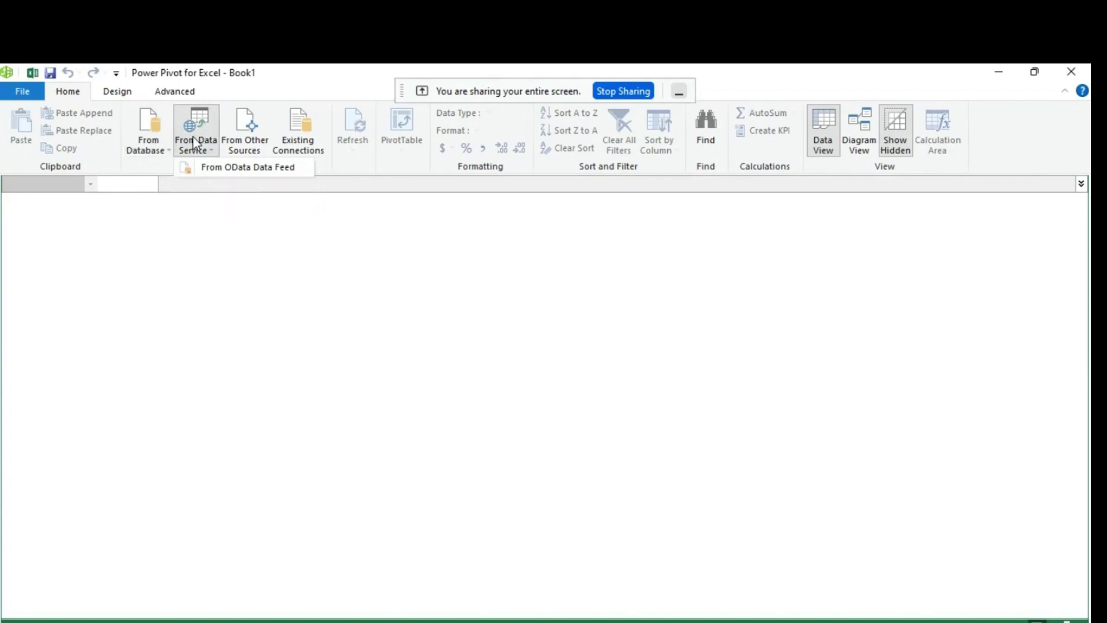
pyautogui.click(248, 142)
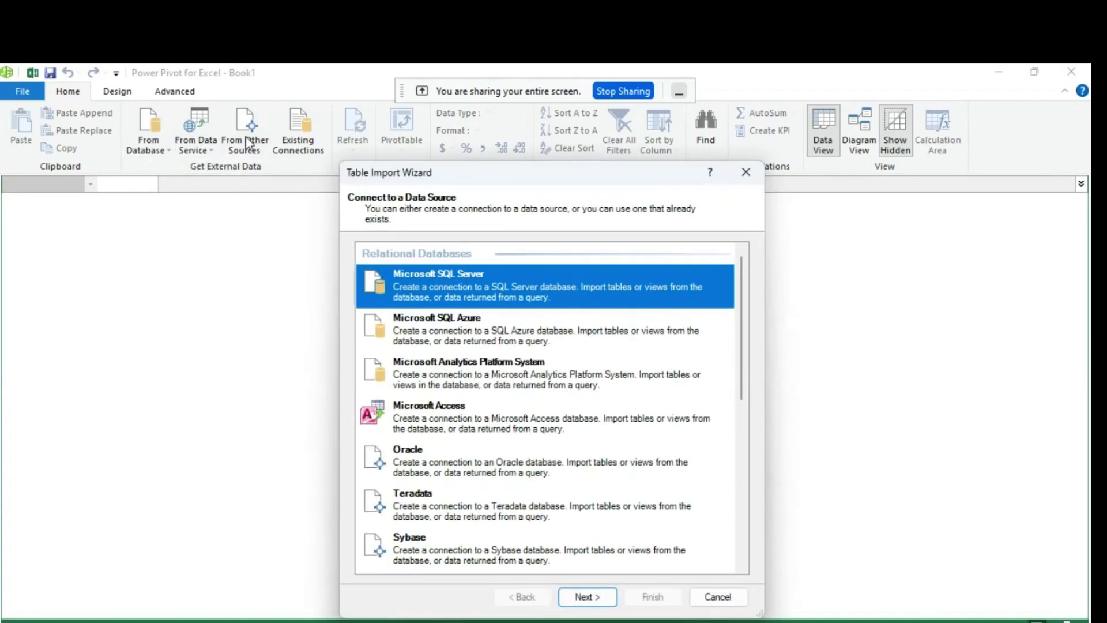
pyautogui.moveTo(580, 173); pyautogui.dragTo(578, 116)
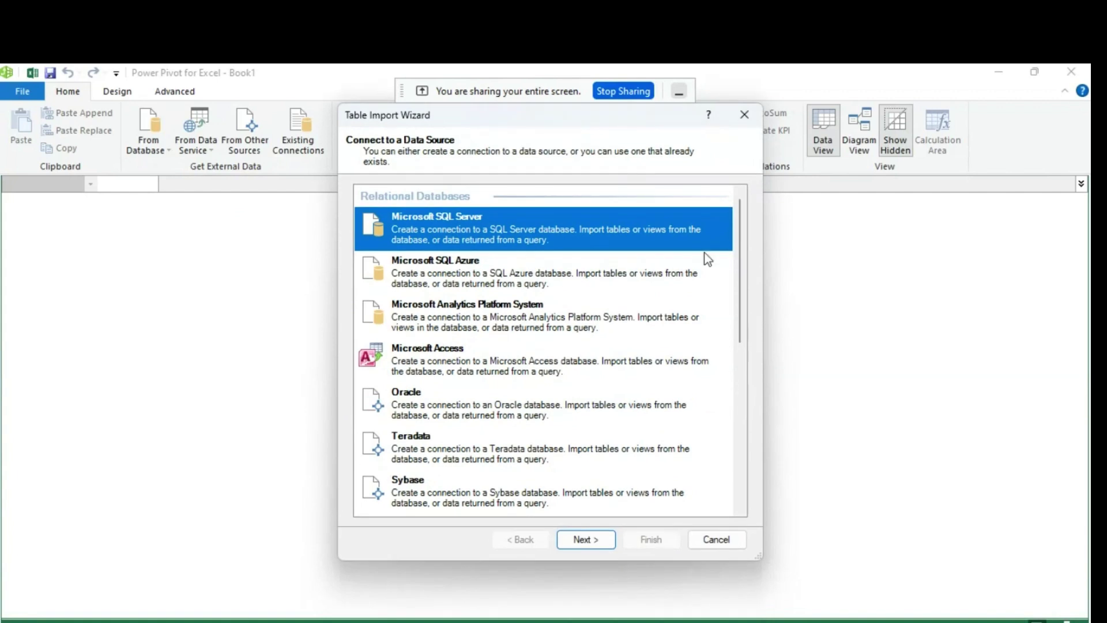
pyautogui.moveTo(743, 242); pyautogui.dragTo(744, 422)
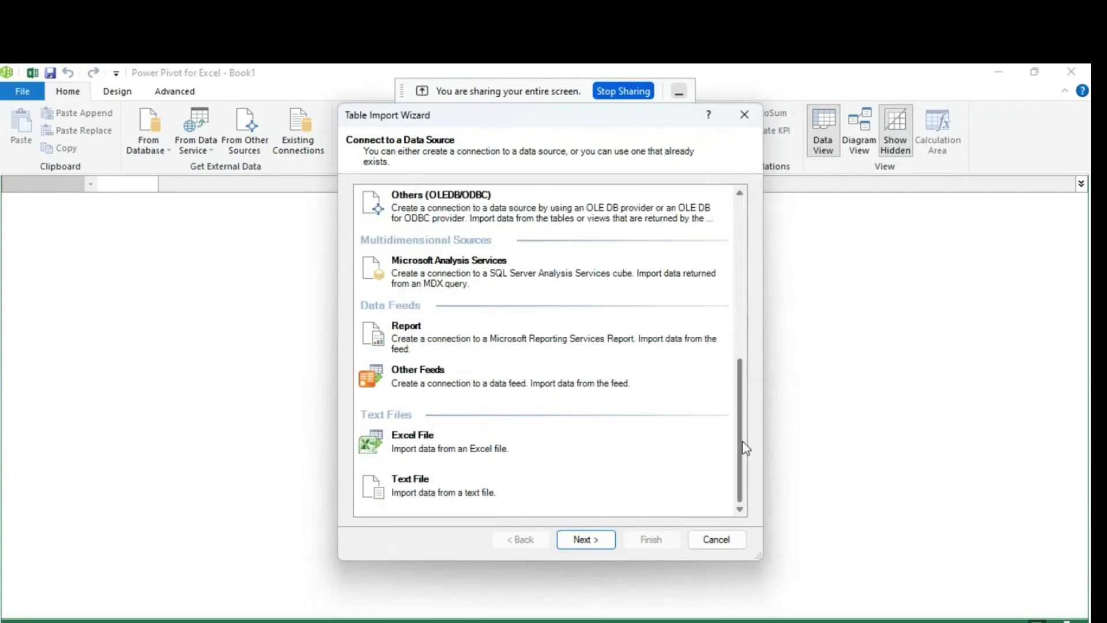
pyautogui.click(494, 445)
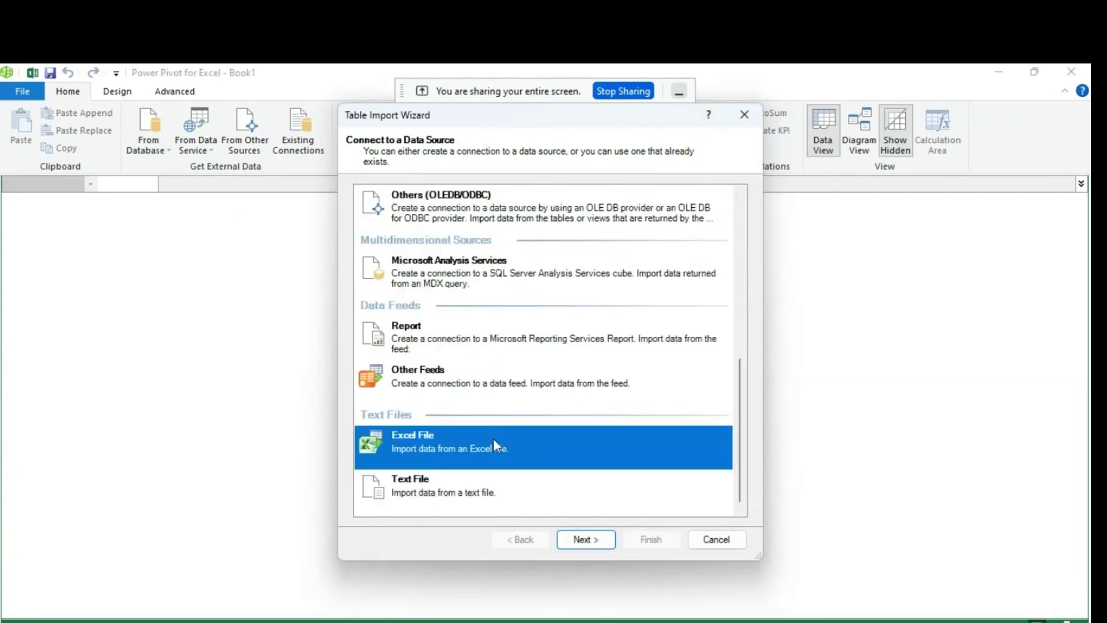
pyautogui.click(574, 543)
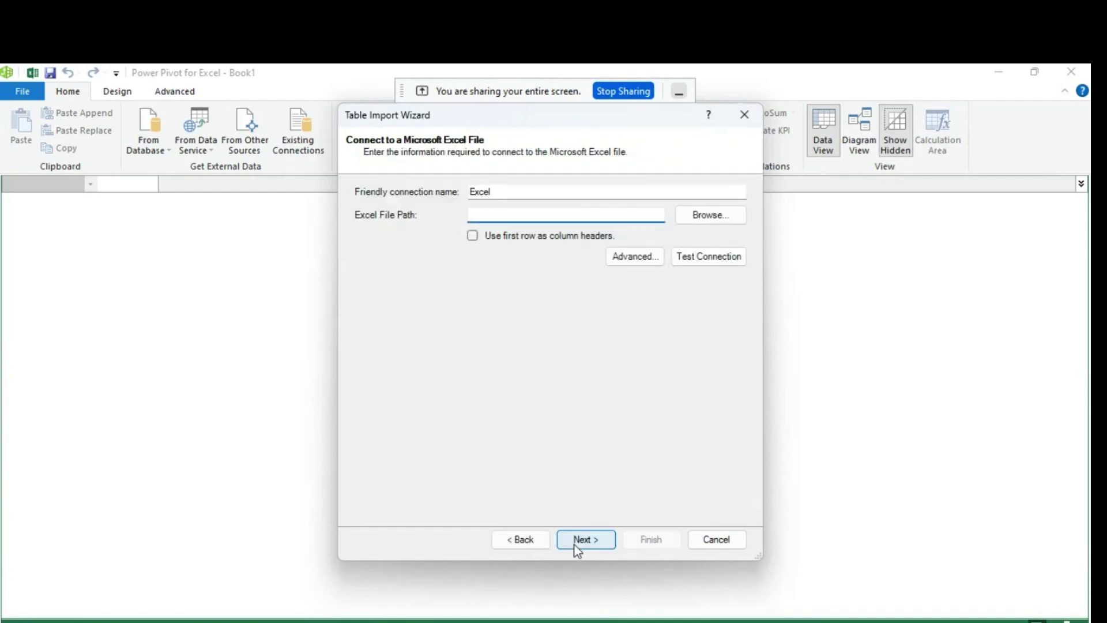
pyautogui.click(713, 222)
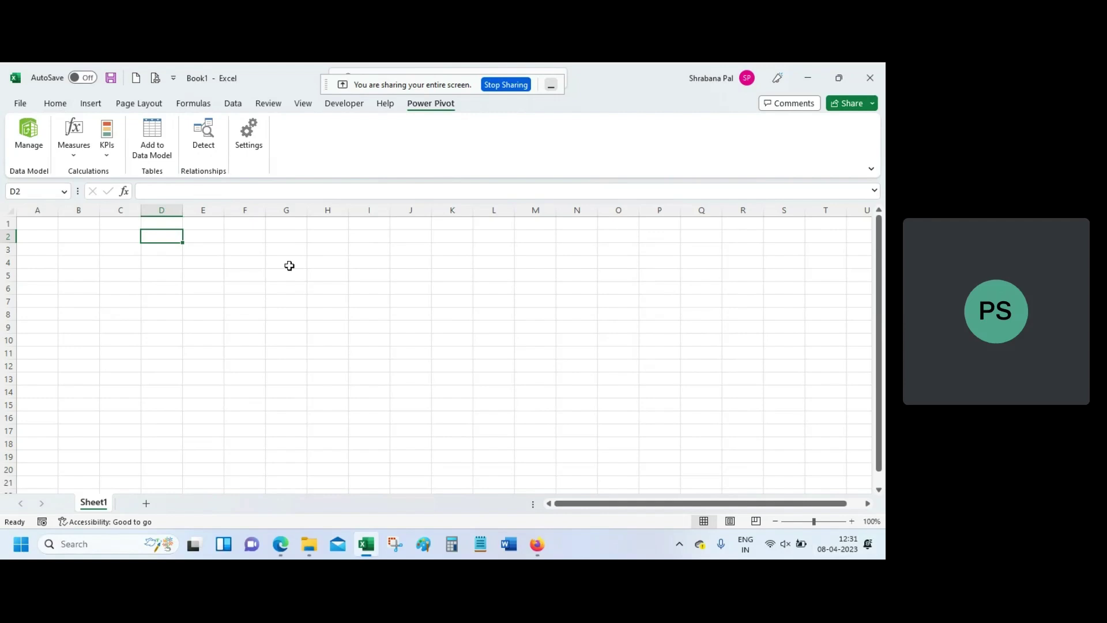
# Open the Power Pivot data model window and start a table import from other data sources.
pyautogui.click(177, 223)
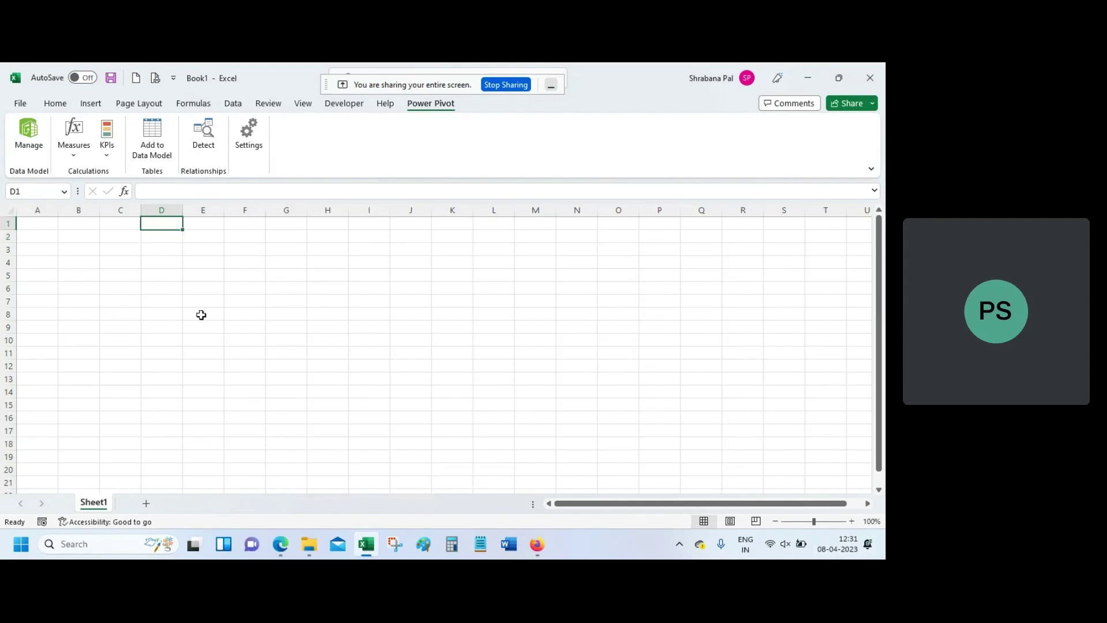
pyautogui.click(33, 132)
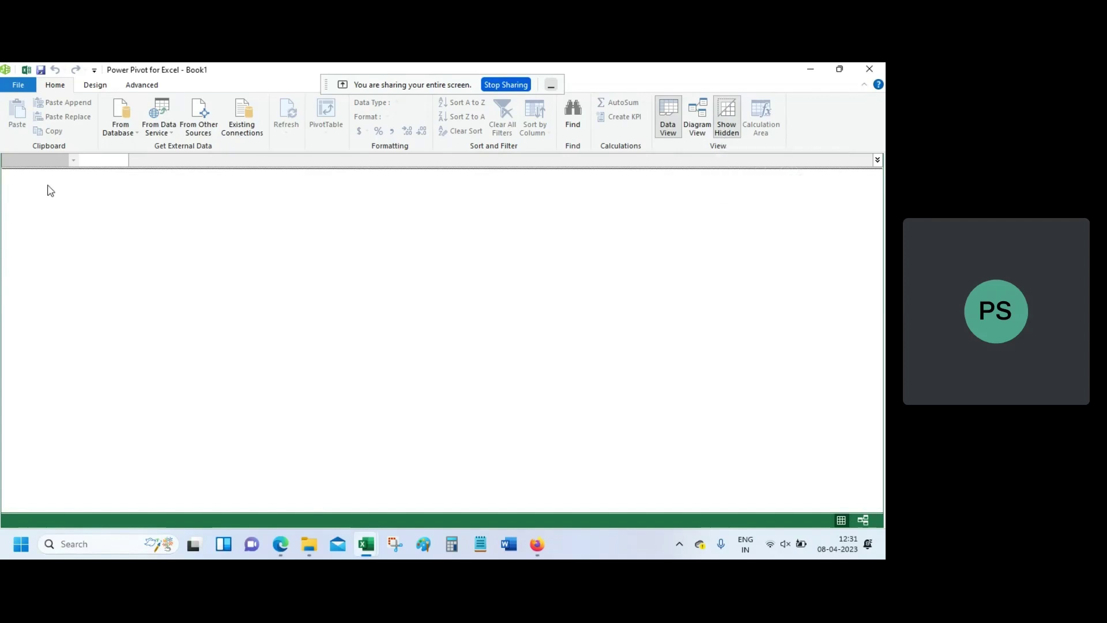
pyautogui.click(129, 127)
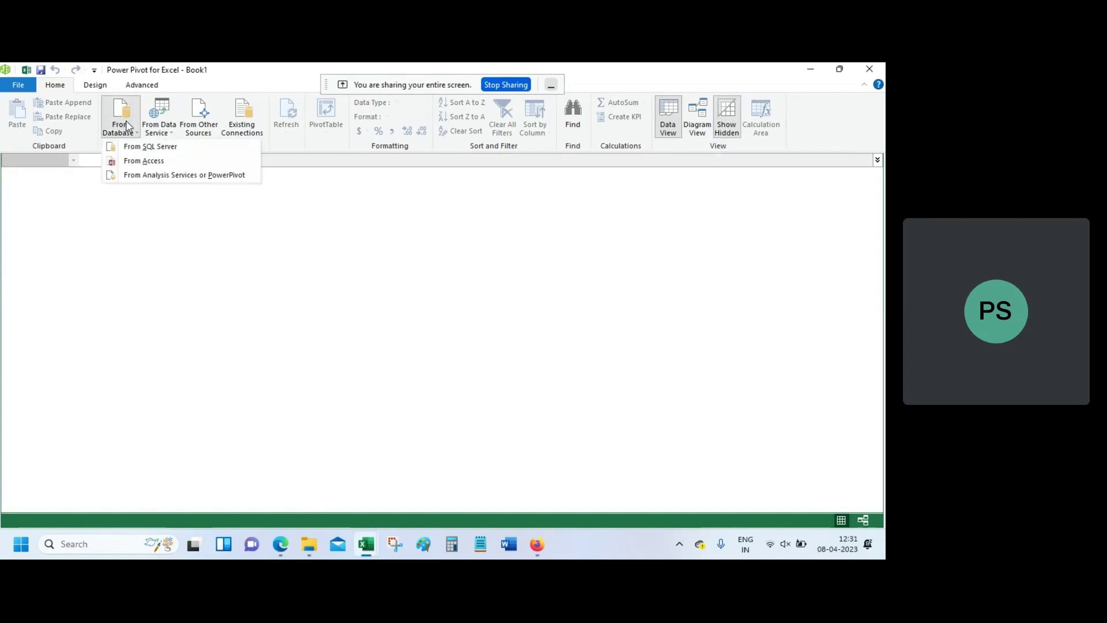
pyautogui.click(159, 127)
pyautogui.click(201, 127)
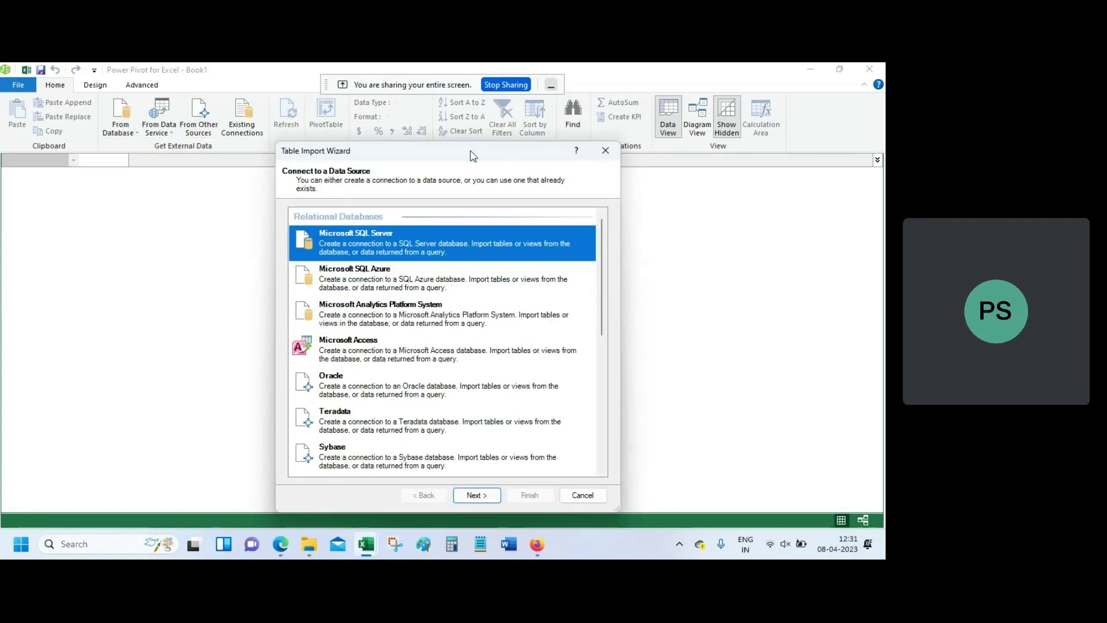
# Choose Excel File as the data source type and continue to its connection settings.
pyautogui.moveTo(473, 155); pyautogui.dragTo(469, 107)
pyautogui.moveTo(601, 207); pyautogui.dragTo(605, 373)
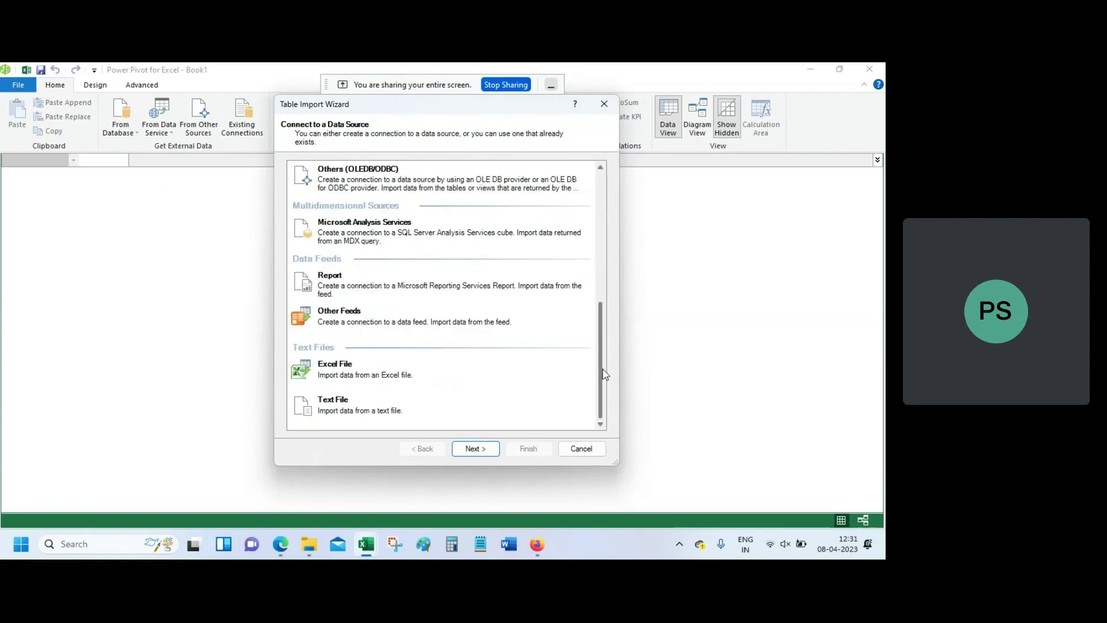
pyautogui.click(402, 370)
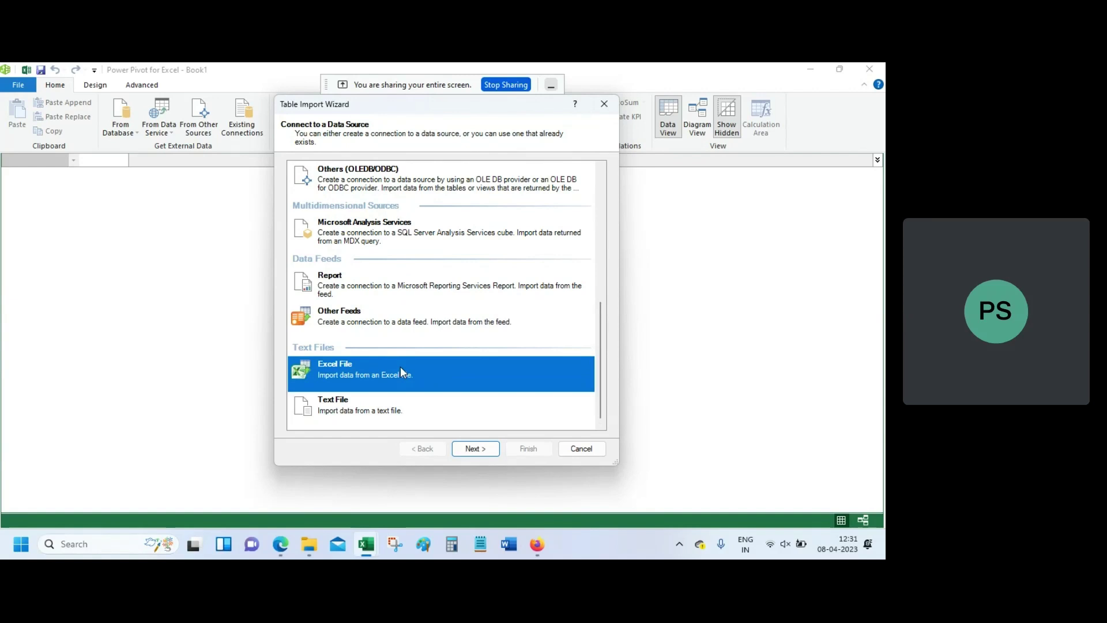
pyautogui.click(469, 452)
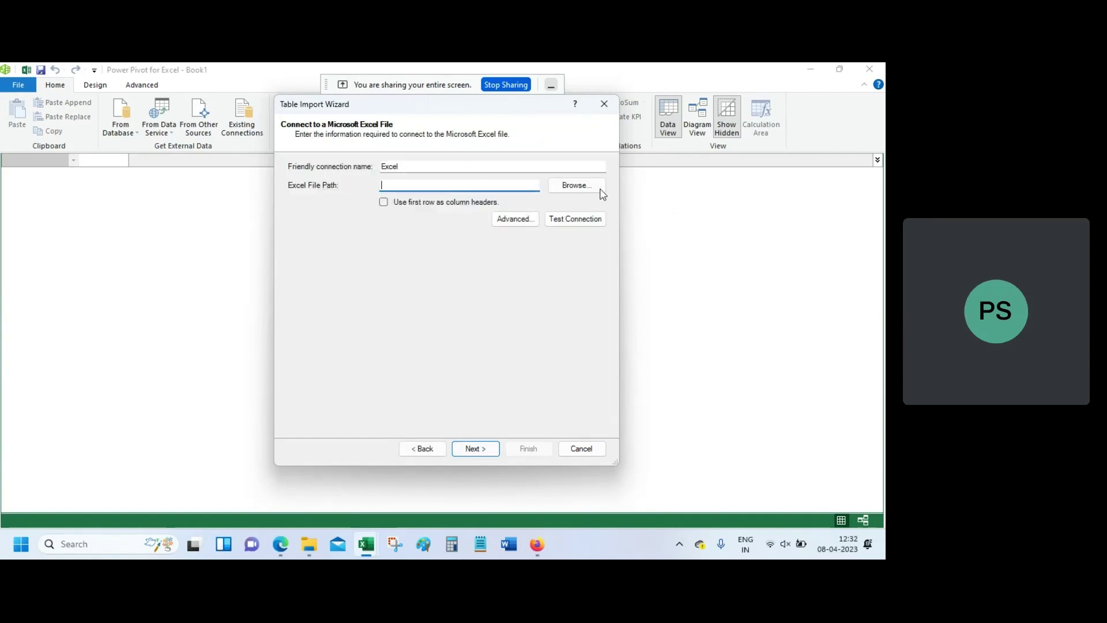
# Browse for the Excel file on Local Disk (D:), going through Personal and advancedexcelformulas to the Business Analytics using Excel folder.
pyautogui.click(578, 190)
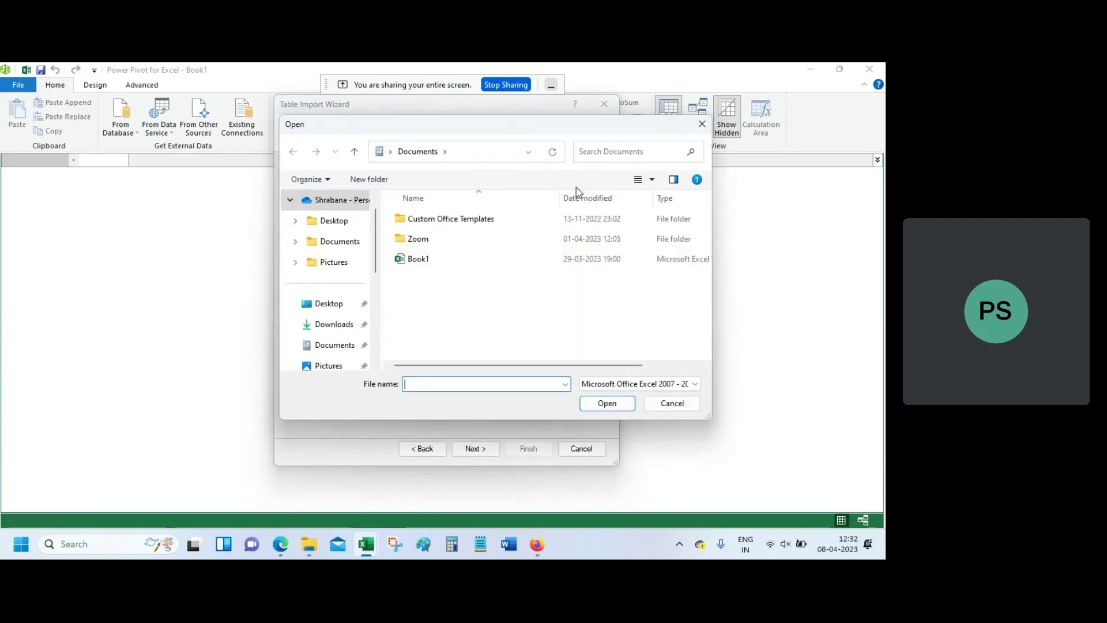
pyautogui.click(379, 336)
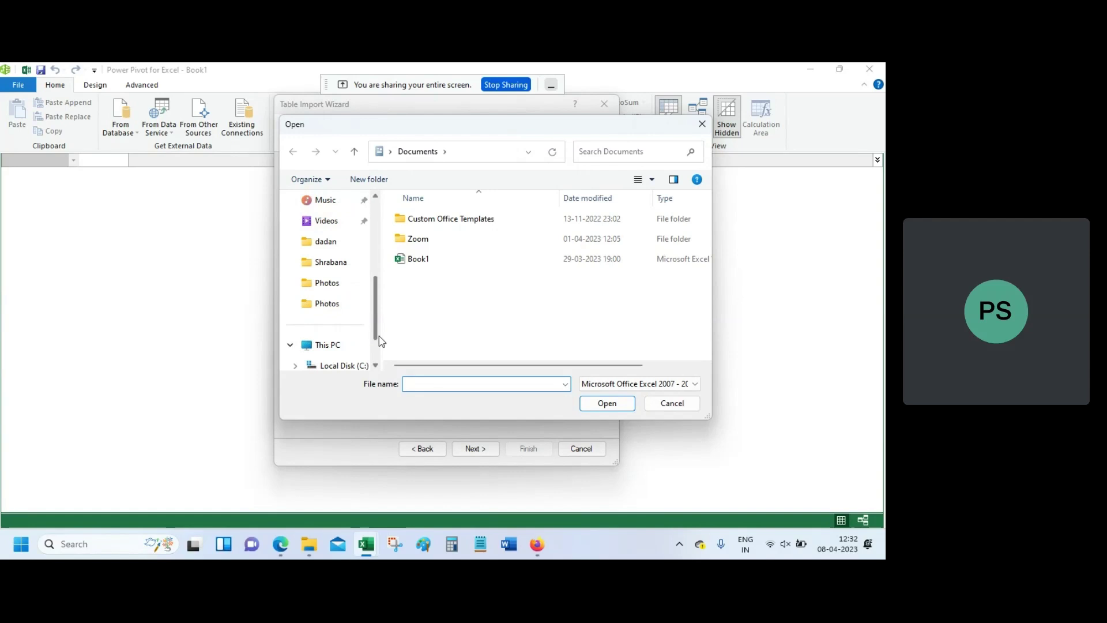
pyautogui.scroll(-2, 377, 340)
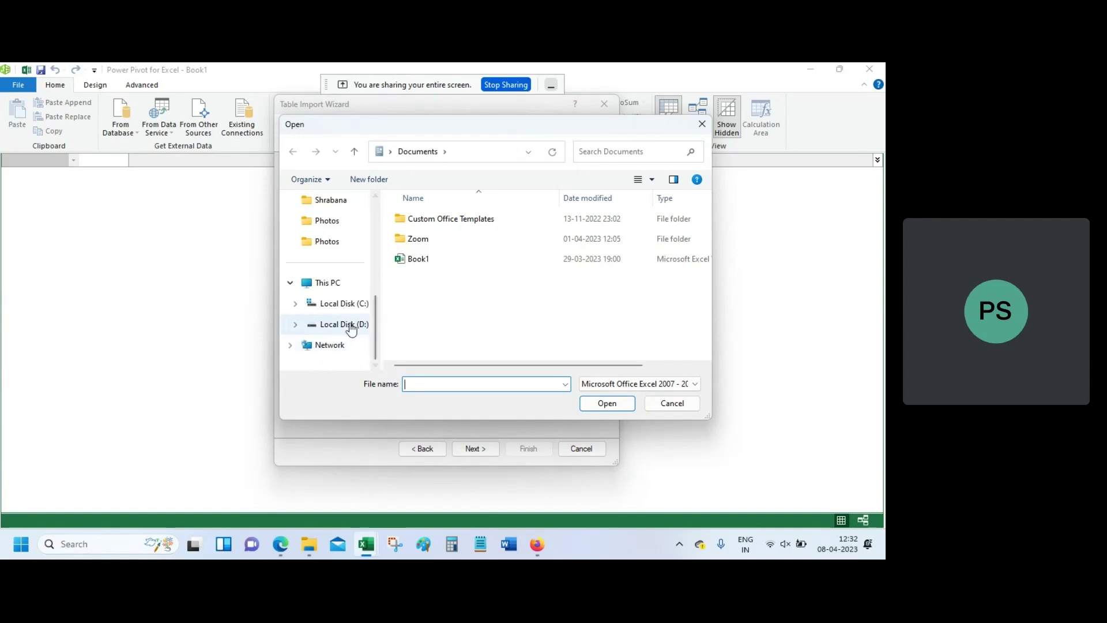
pyautogui.click(350, 326)
pyautogui.doubleClick(426, 262)
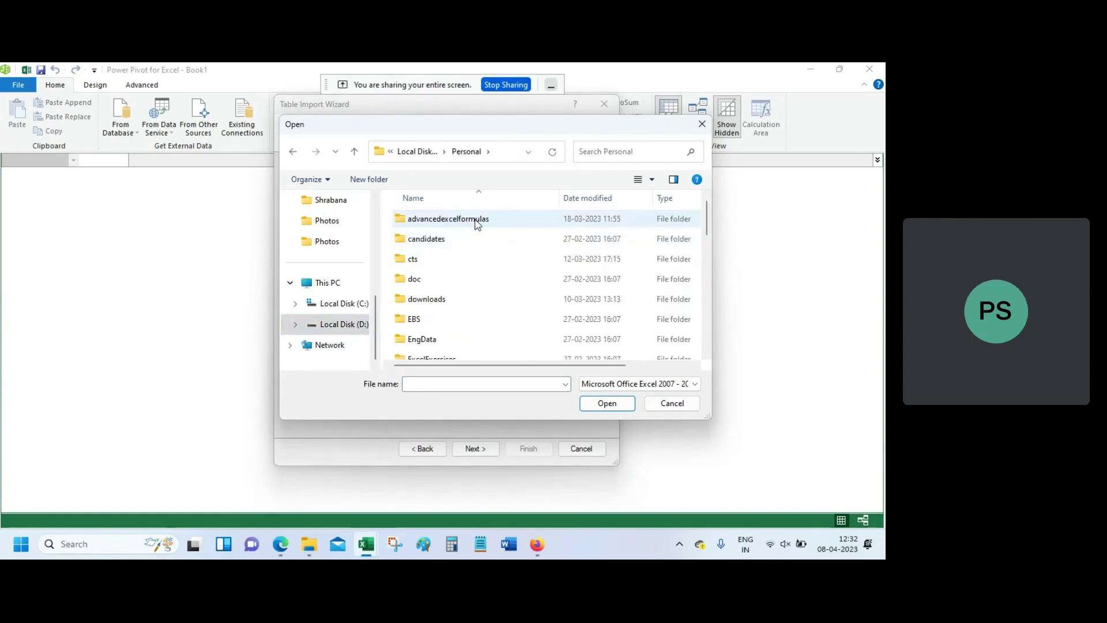
pyautogui.doubleClick(482, 225)
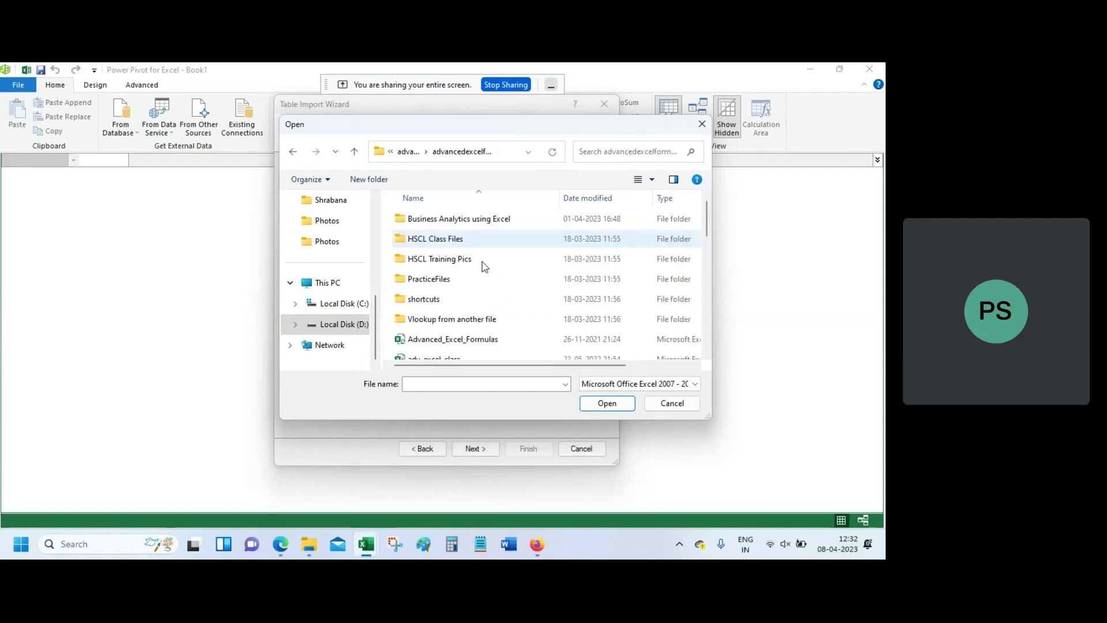
pyautogui.click(486, 226)
pyautogui.doubleClick(487, 226)
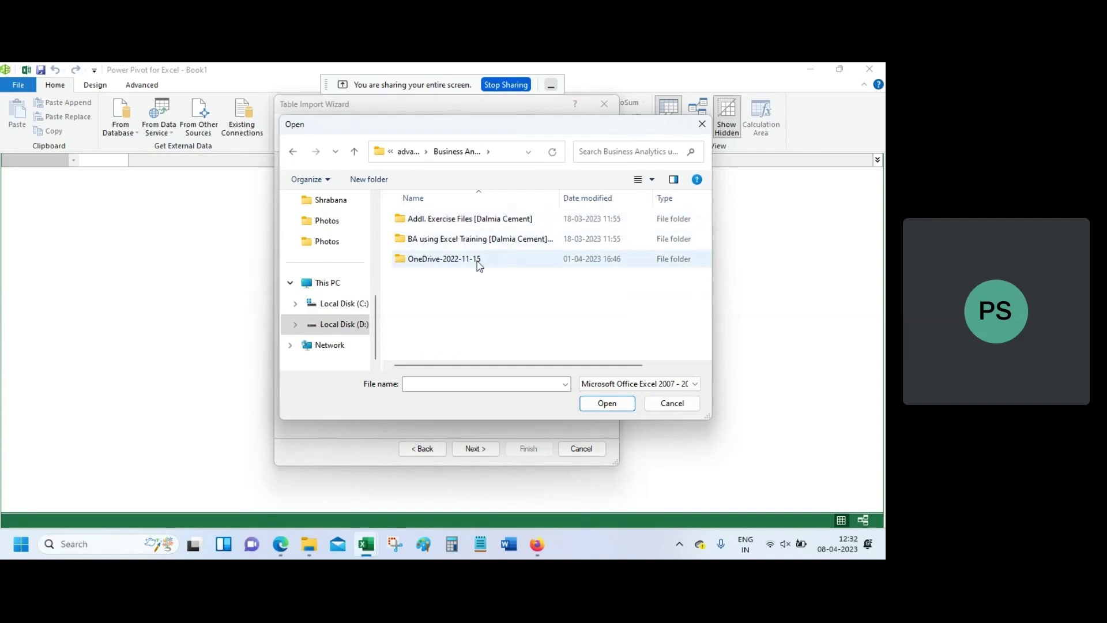
# Open the 8-Understanding Power Pivot folder inside the BA using Excel Training [Dalmia Cement] folder.
pyautogui.doubleClick(483, 240)
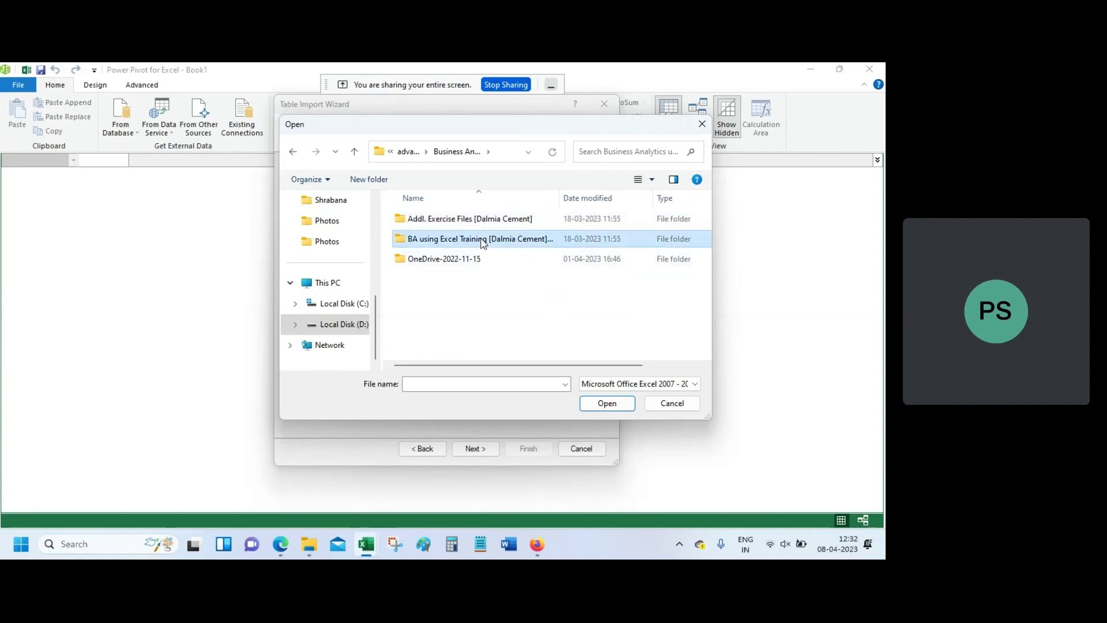
pyautogui.scroll(-1, 490, 289)
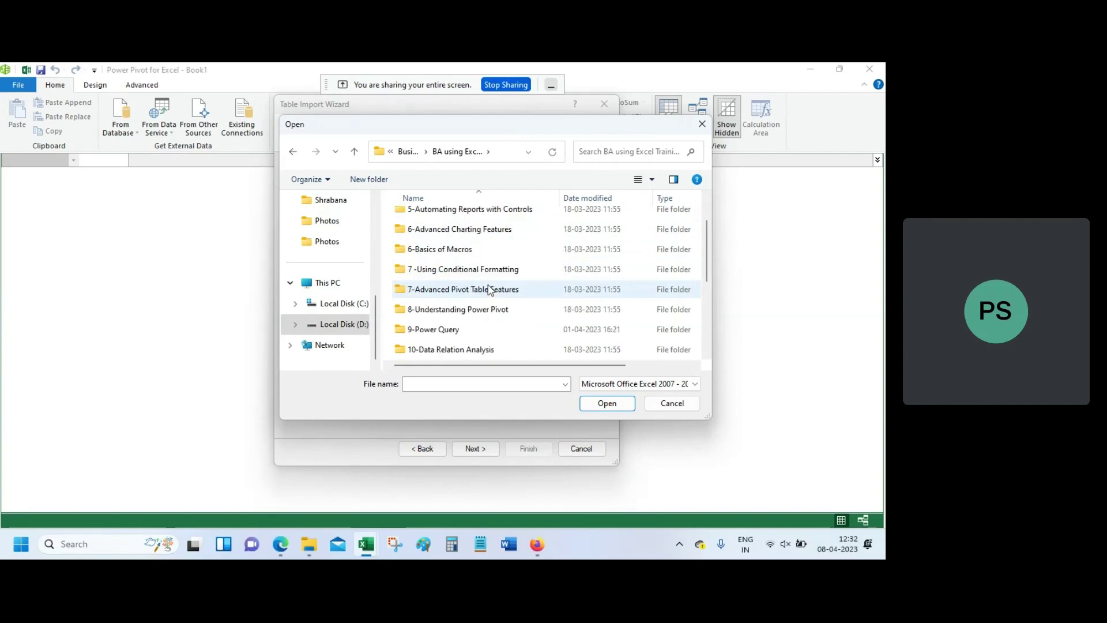
pyautogui.scroll(-1, 490, 289)
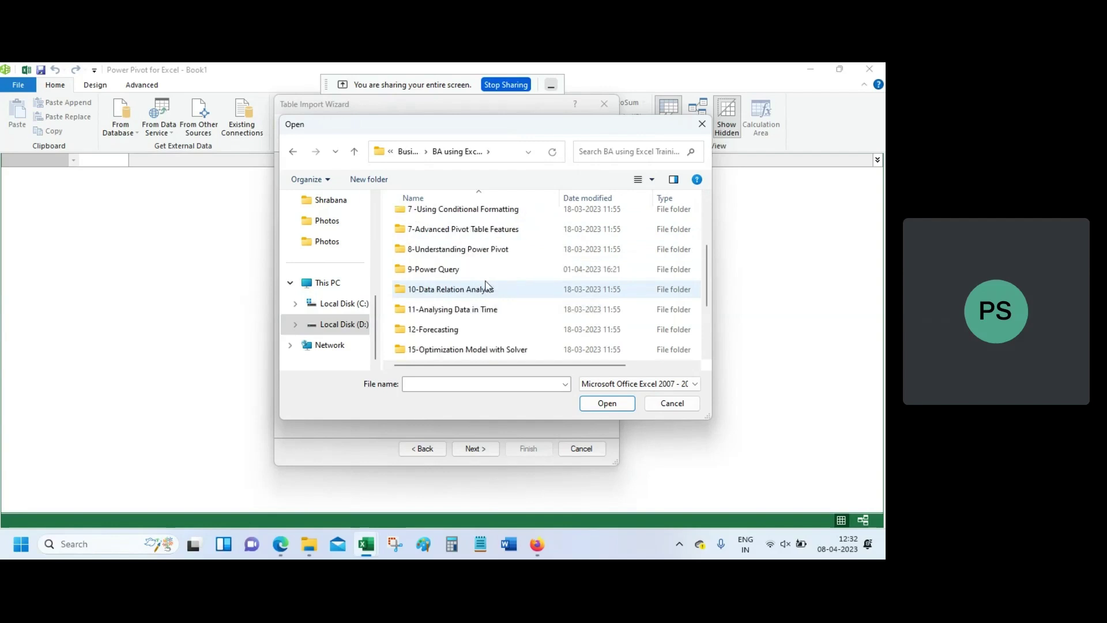
pyautogui.doubleClick(494, 250)
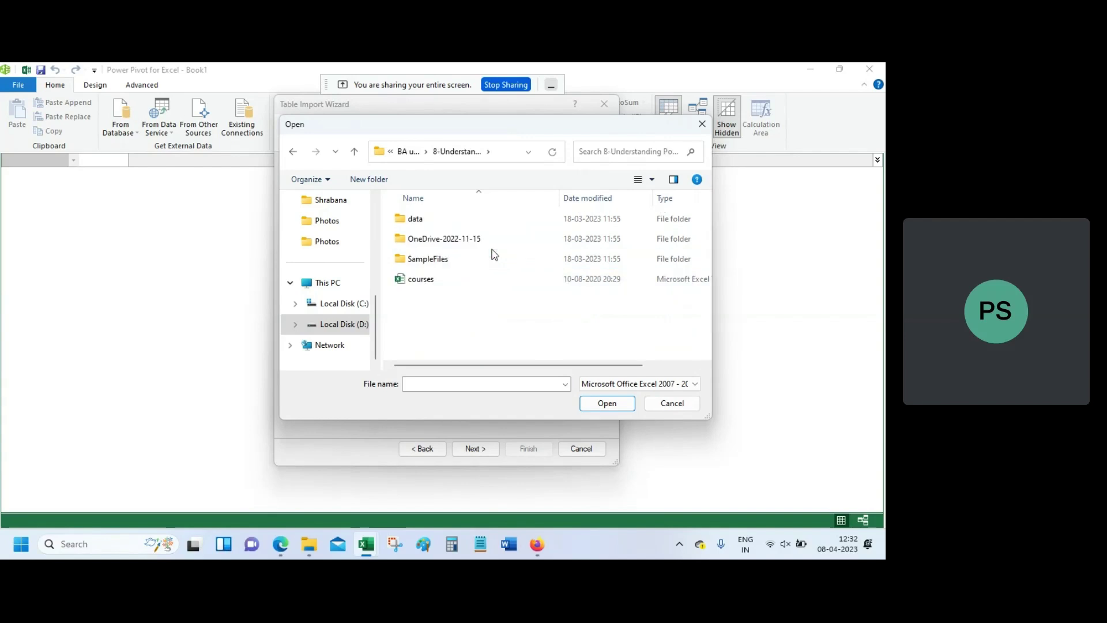
pyautogui.doubleClick(469, 260)
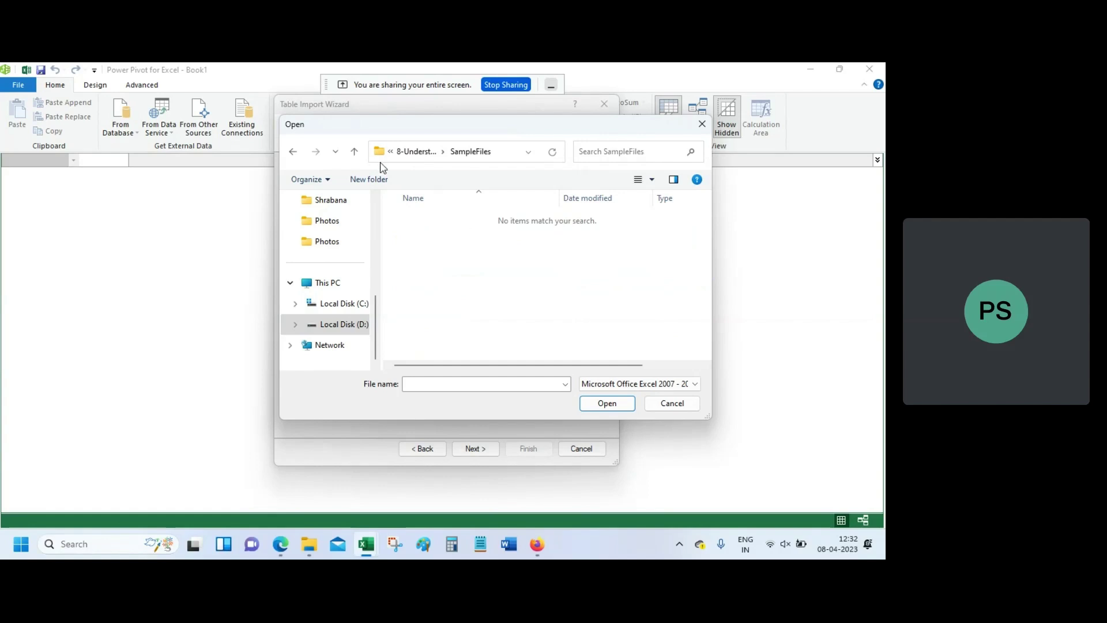
pyautogui.click(420, 152)
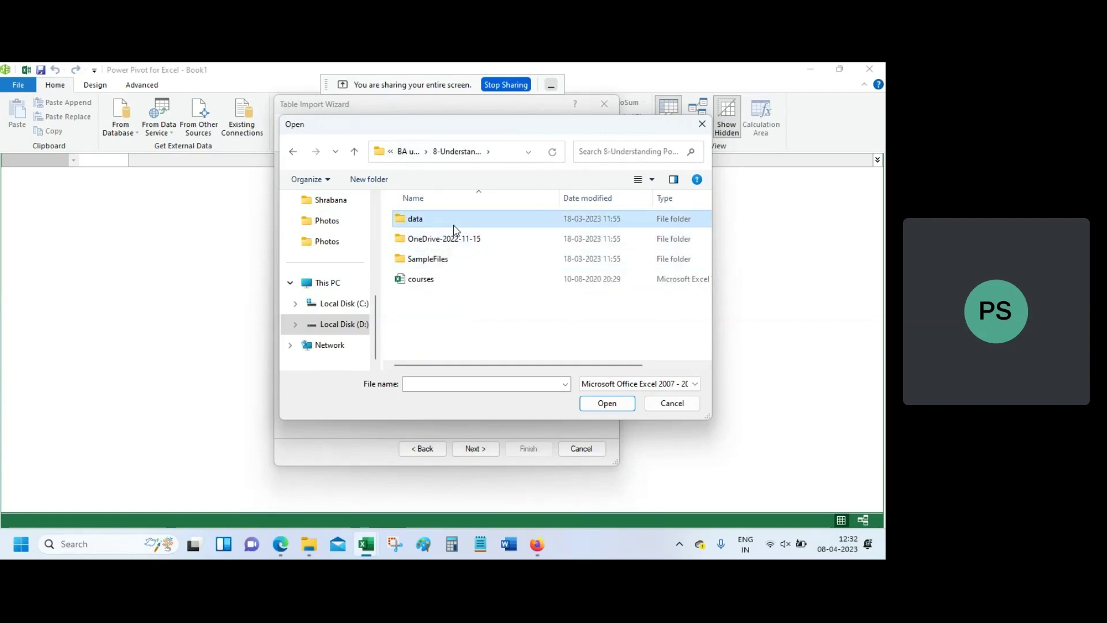
pyautogui.doubleClick(454, 223)
pyautogui.click(441, 151)
# Open the OneDrive-2022-11-15 folder and rename the Cookie Types workbook to Product Types.
pyautogui.doubleClick(452, 243)
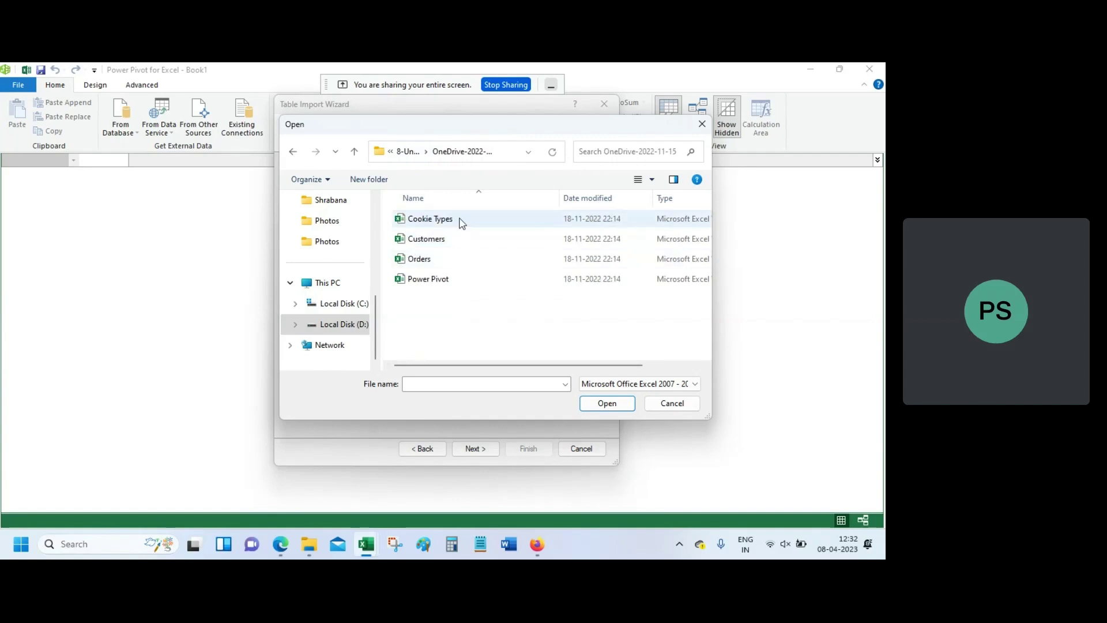
pyautogui.click(462, 222)
pyautogui.click(458, 239)
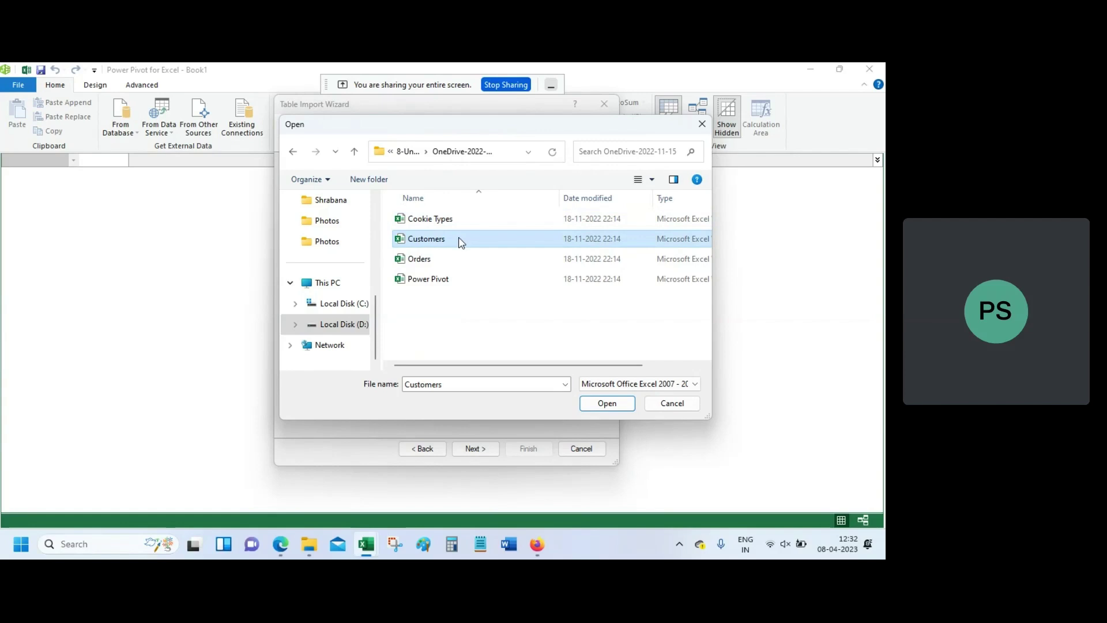
pyautogui.click(462, 268)
pyautogui.click(427, 226)
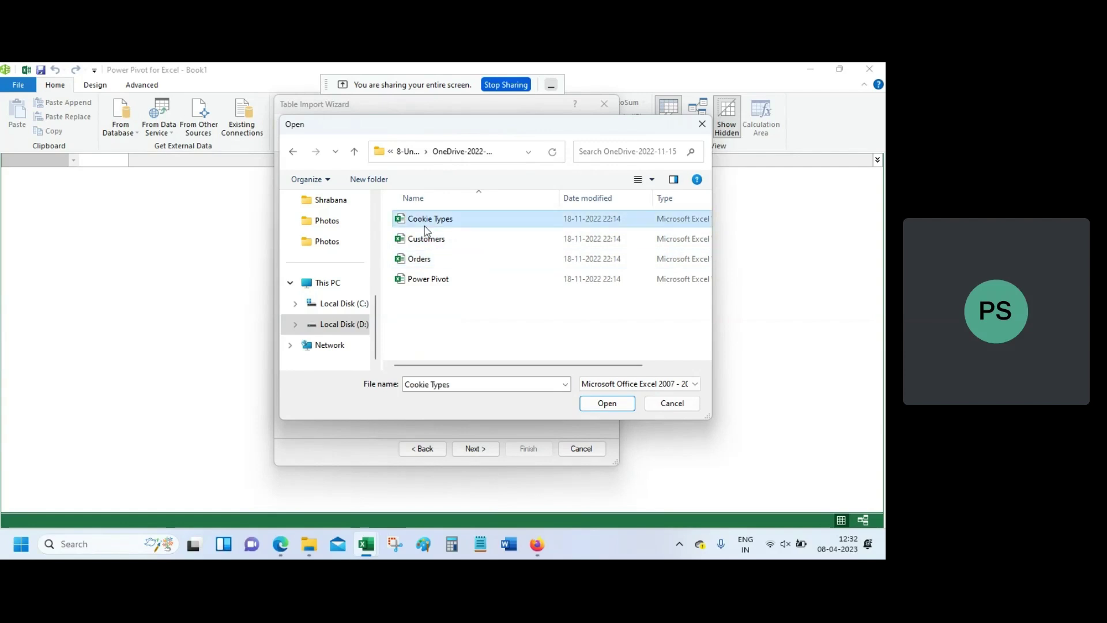
pyautogui.click(426, 224)
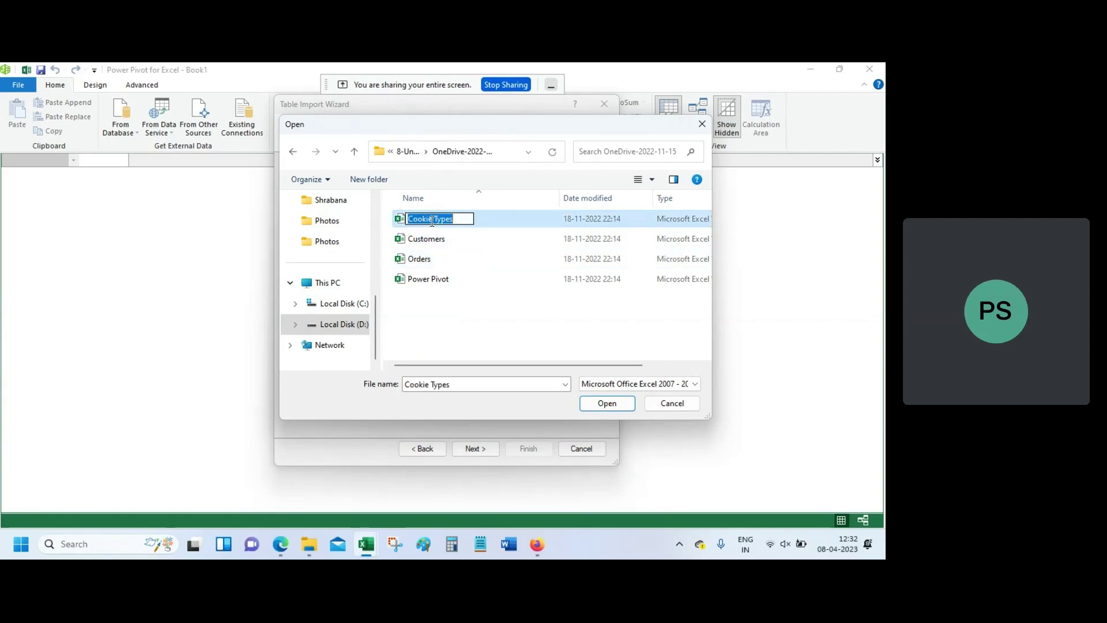
pyautogui.doubleClick(427, 222)
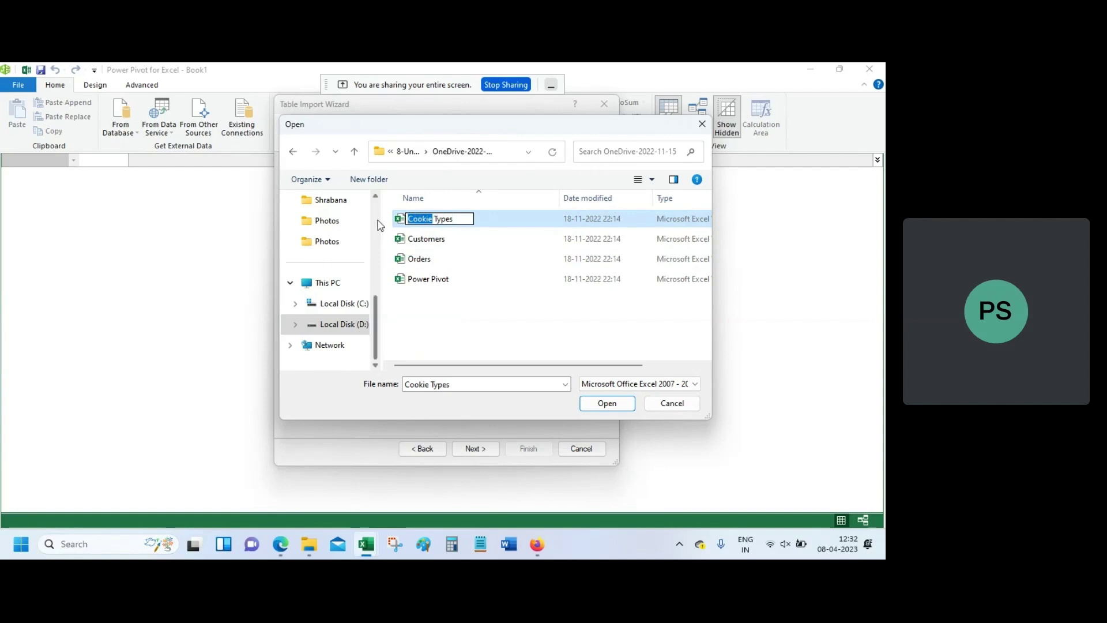
pyautogui.write('Product')
pyautogui.press('Return')
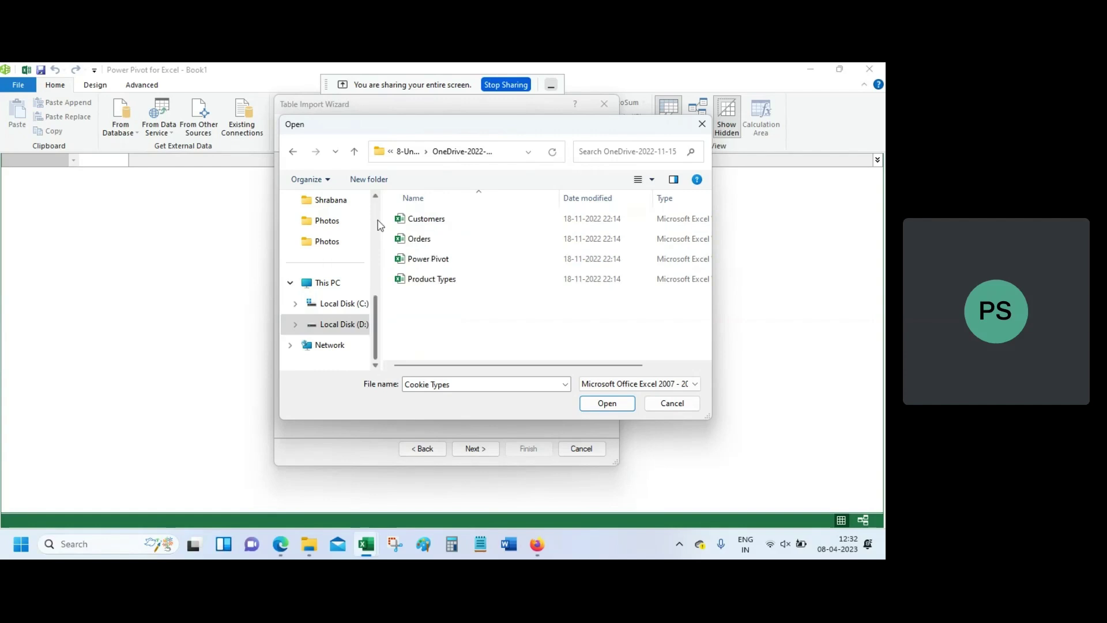
# Choose the Orders workbook from the OneDrive-2022-11-15 folder as the Excel file to connect to.
pyautogui.click(410, 241)
pyautogui.click(423, 225)
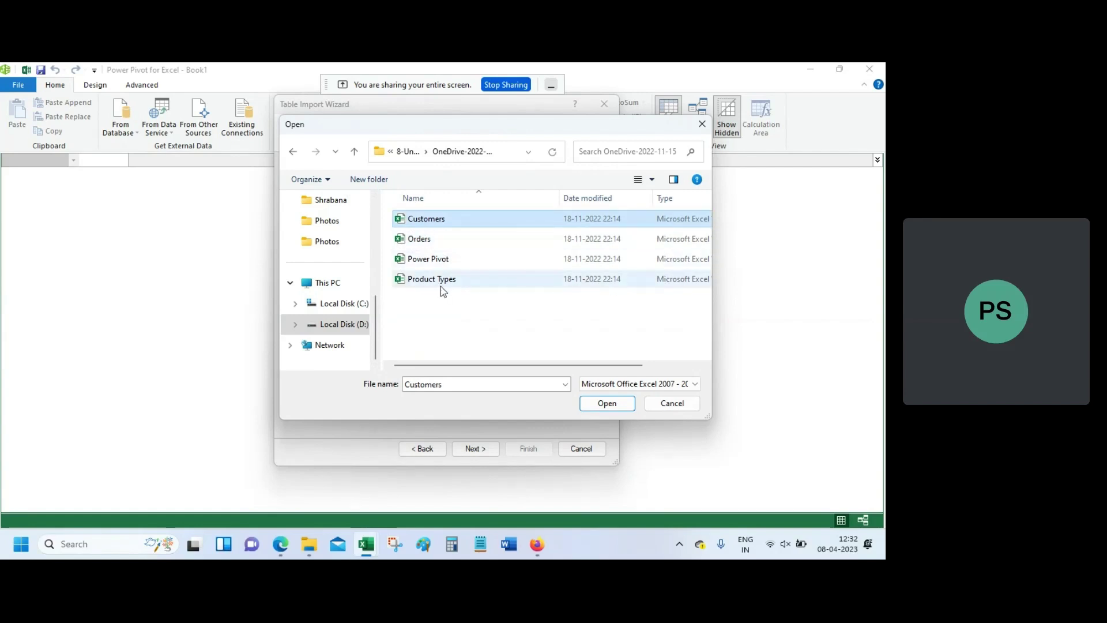
pyautogui.click(442, 286)
pyautogui.click(432, 240)
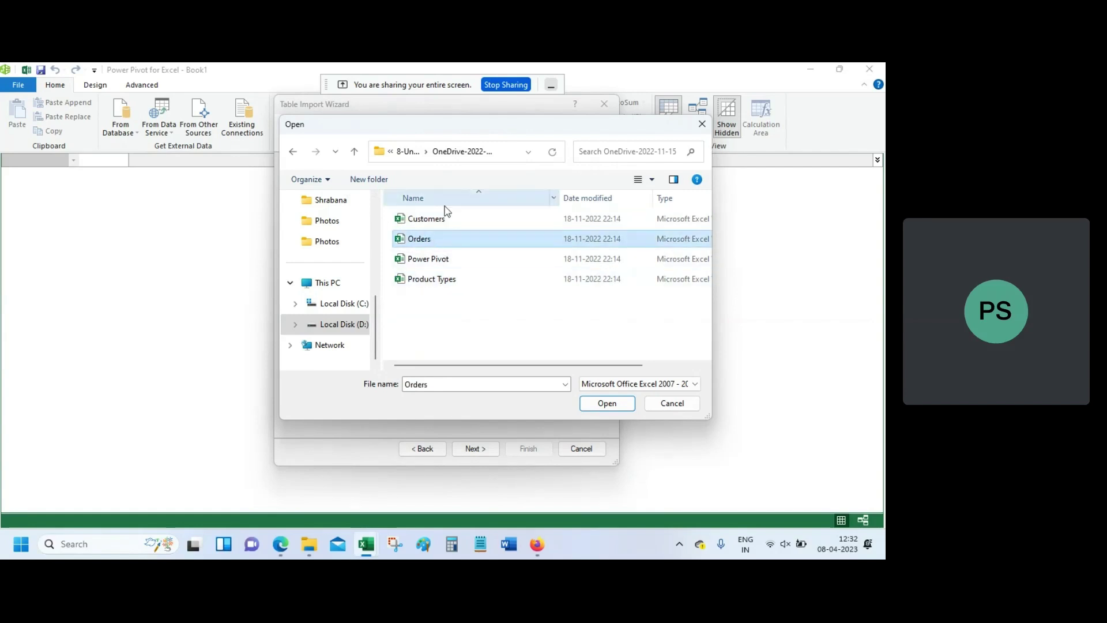
pyautogui.click(445, 219)
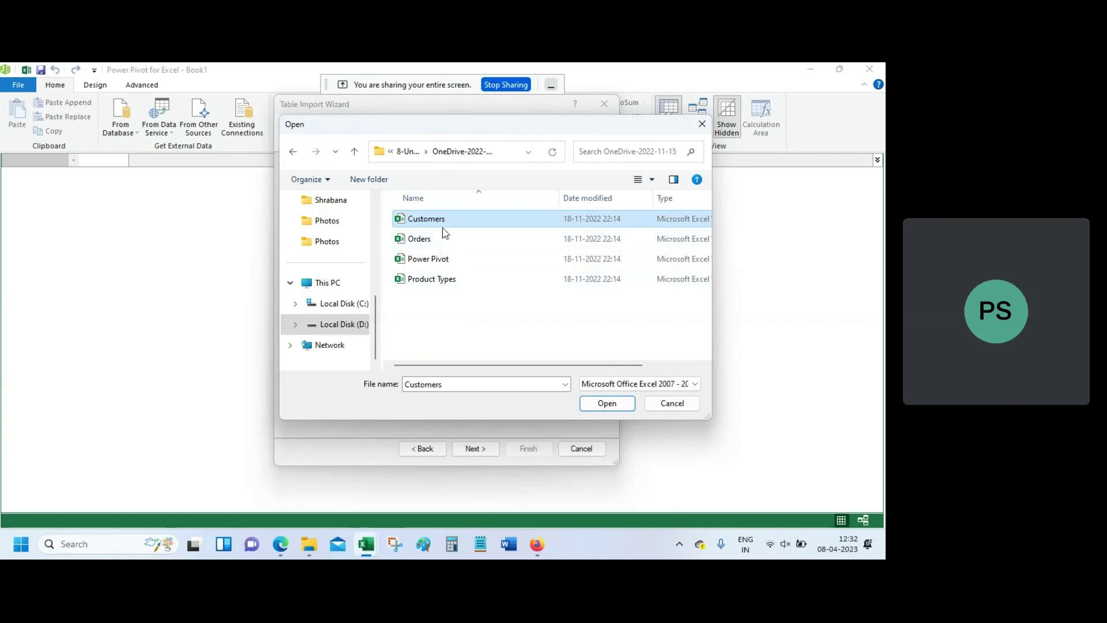
pyautogui.click(445, 239)
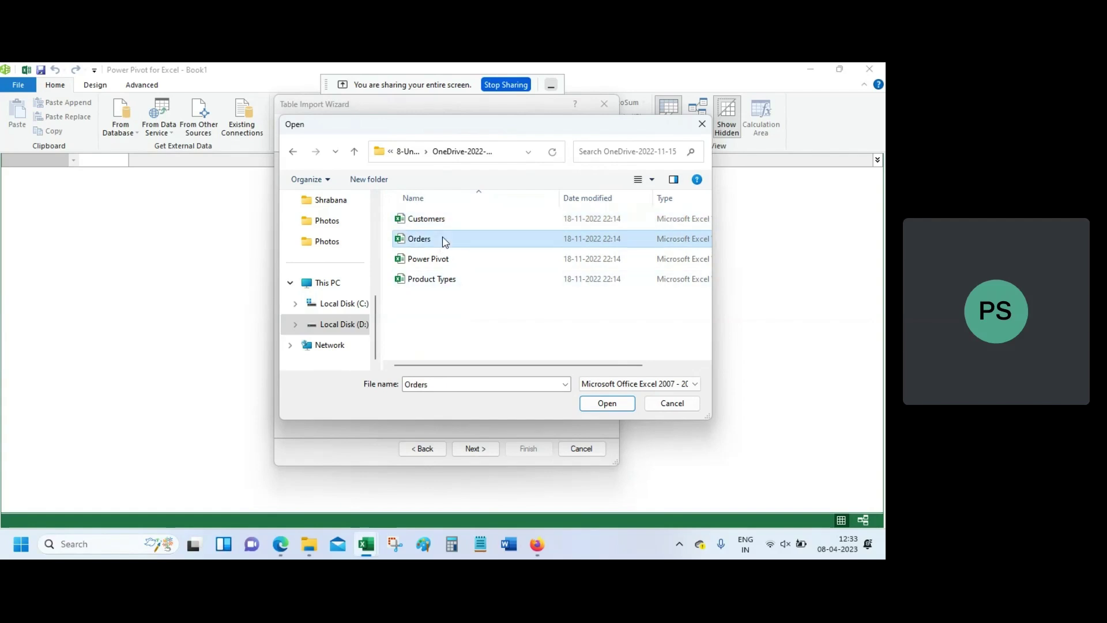
pyautogui.click(594, 405)
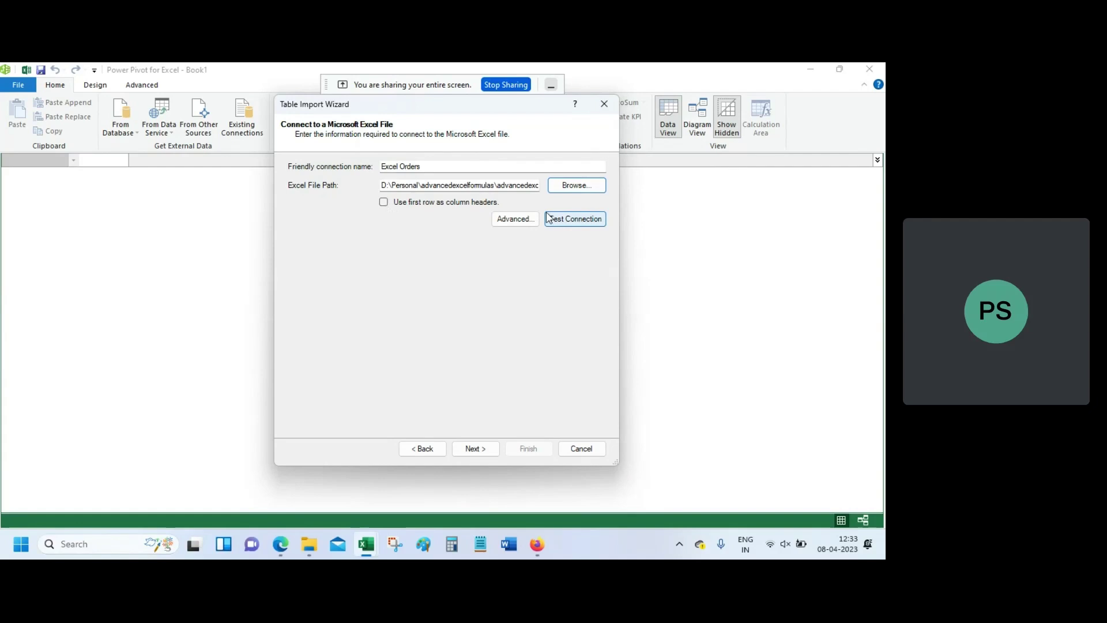
# Preview the recent Orders workbook in File Explorer to check its header row, and return to the Power Pivot import.
pyautogui.click(311, 550)
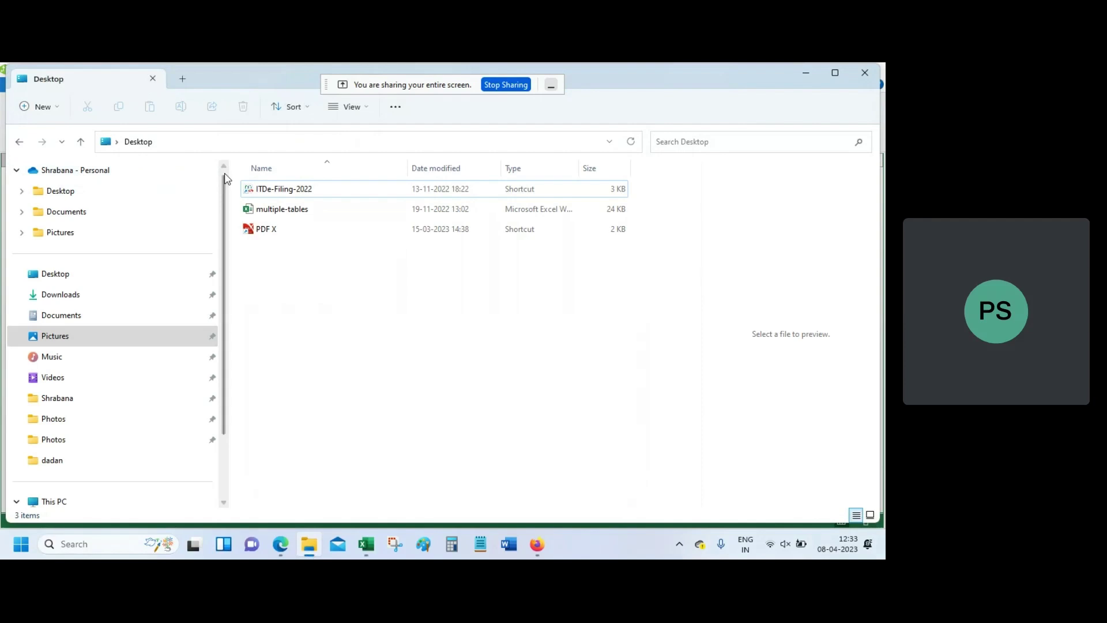
pyautogui.scroll(1, 228, 179)
pyautogui.click(138, 171)
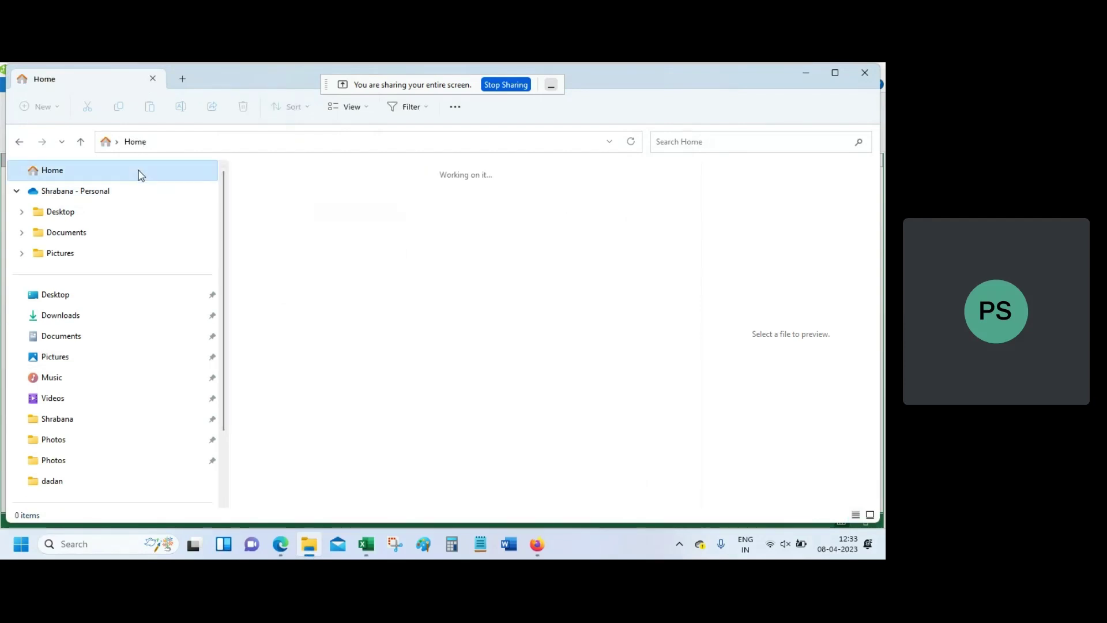
pyautogui.click(372, 437)
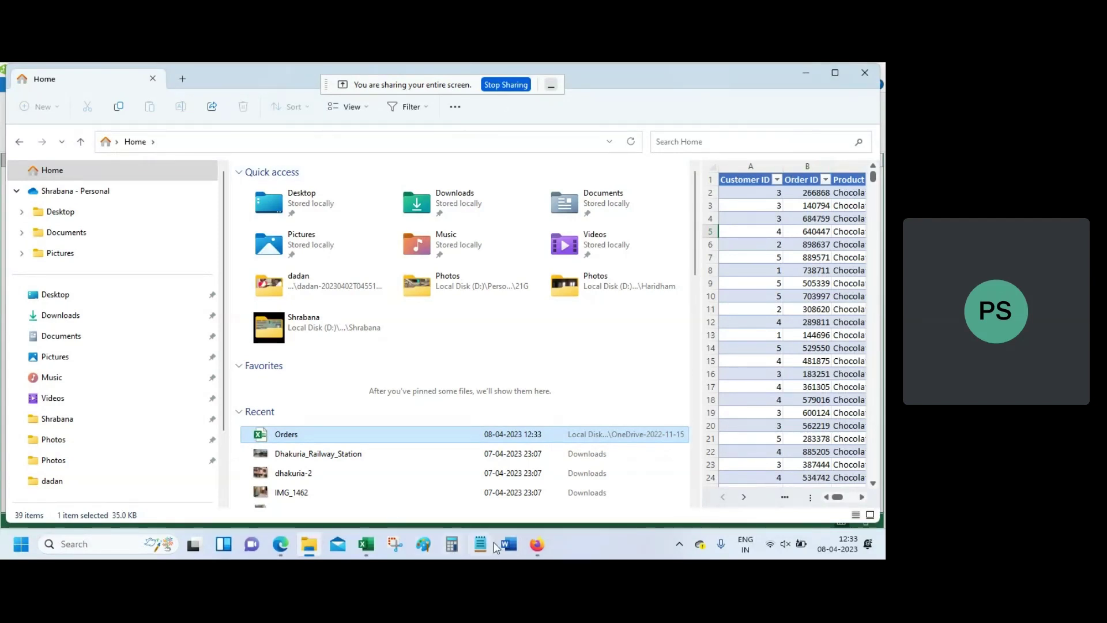
pyautogui.click(366, 543)
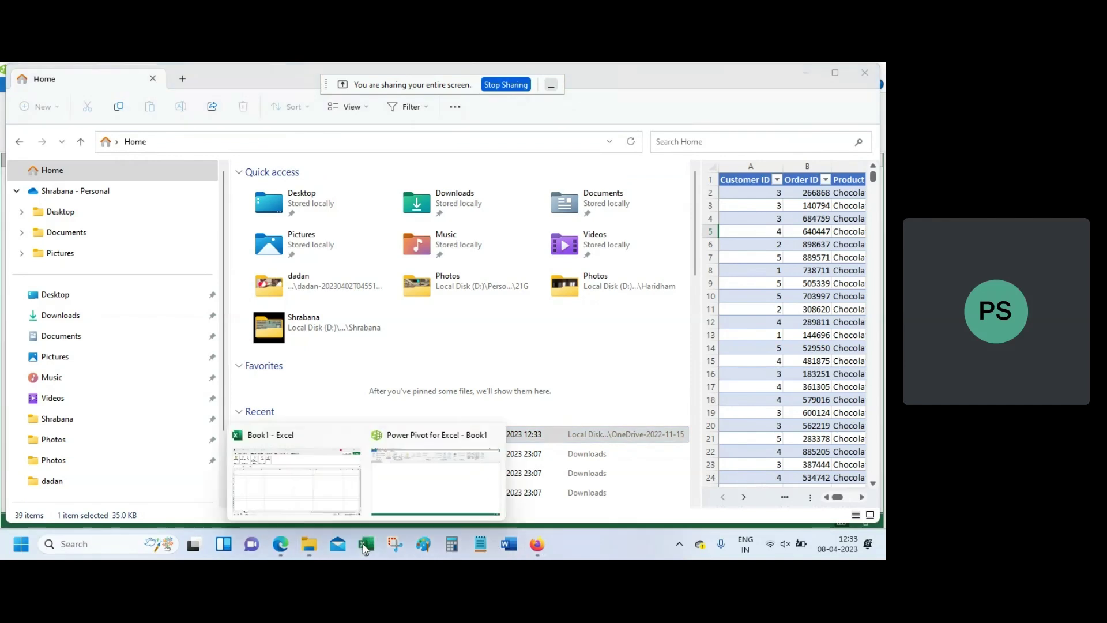
pyautogui.click(412, 483)
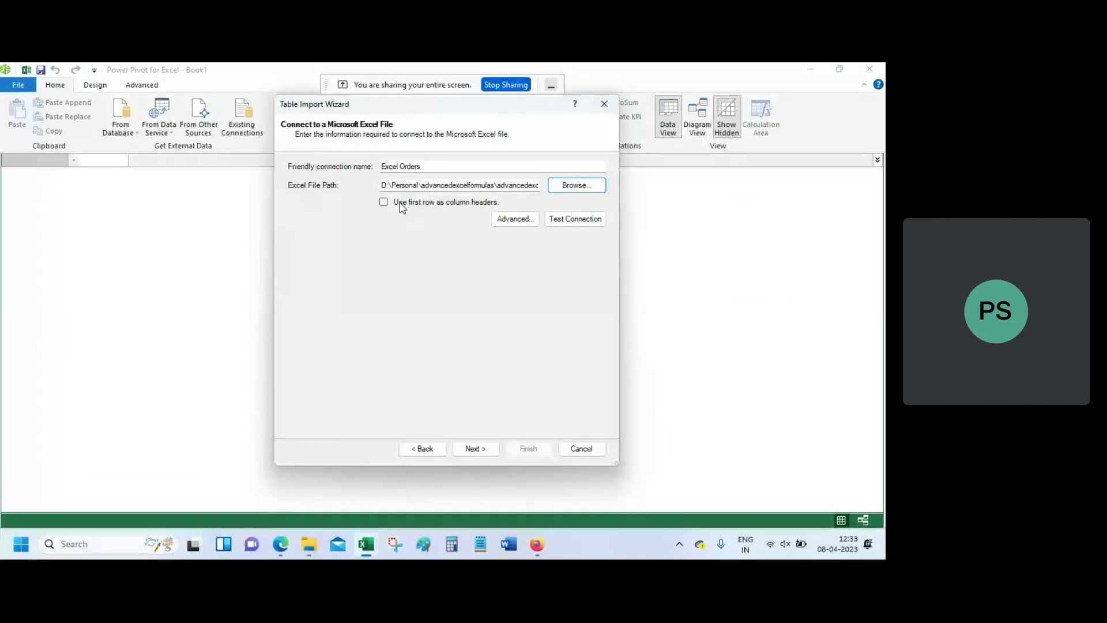
# Use the first row as column headers and import the Orders$ table into the data model.
pyautogui.click(384, 202)
pyautogui.click(475, 449)
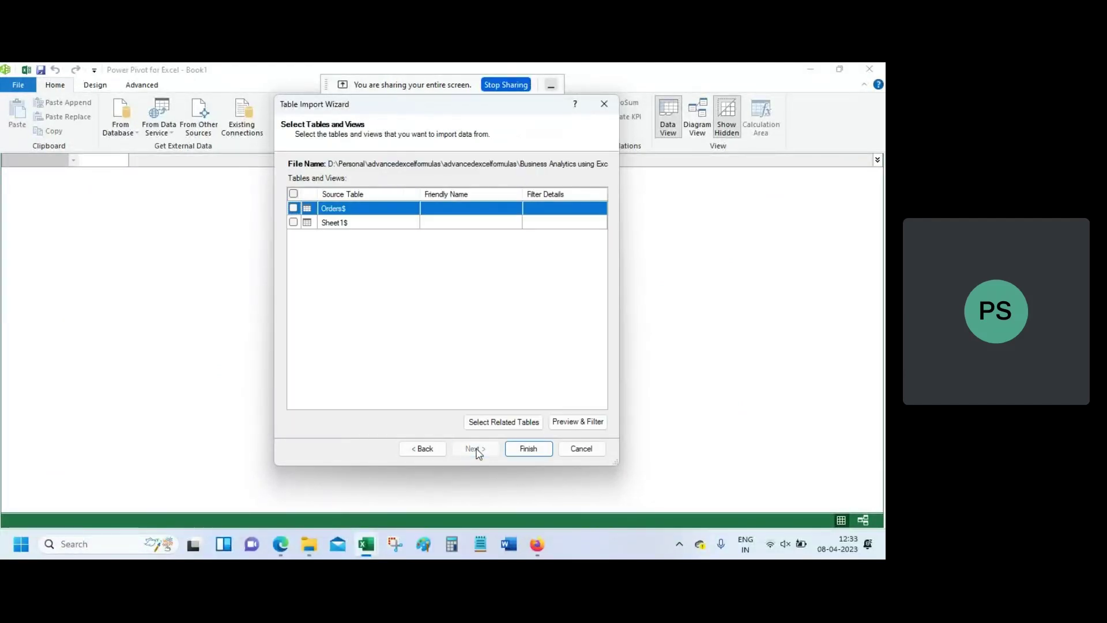
pyautogui.click(294, 209)
pyautogui.click(529, 448)
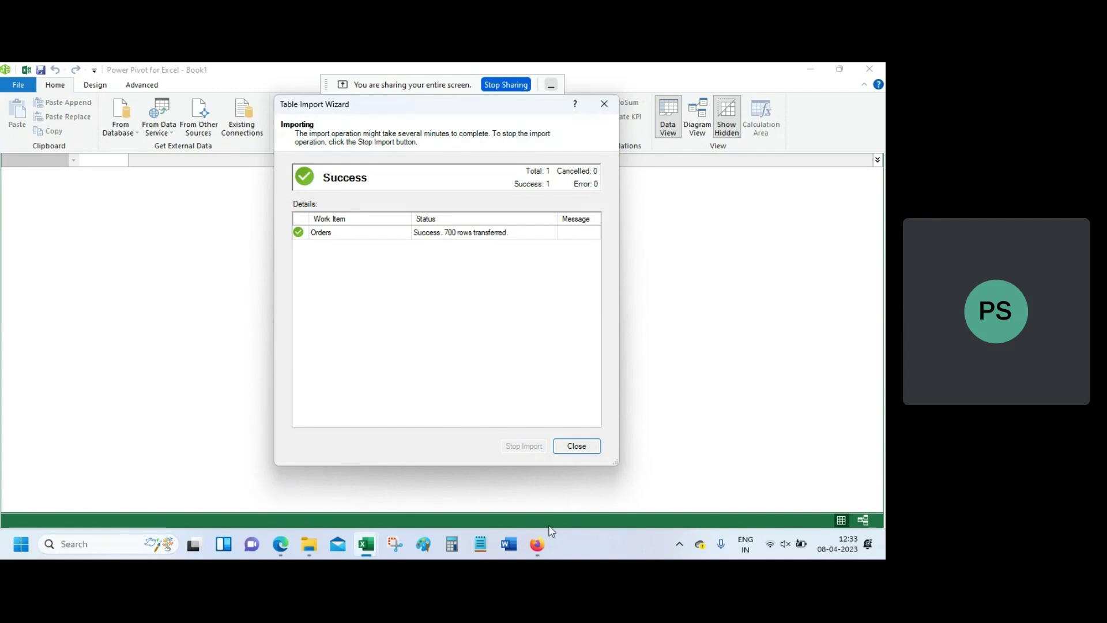
pyautogui.click(581, 448)
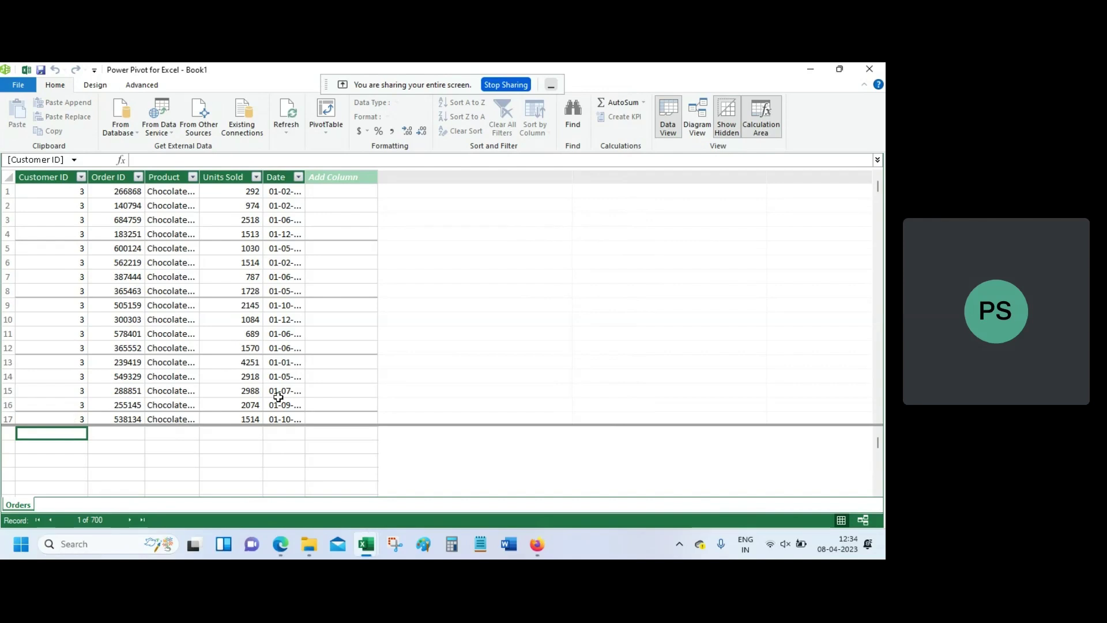
# Show the data model as a diagram and enlarge the Orders table box until all its fields fit.
pyautogui.click(692, 117)
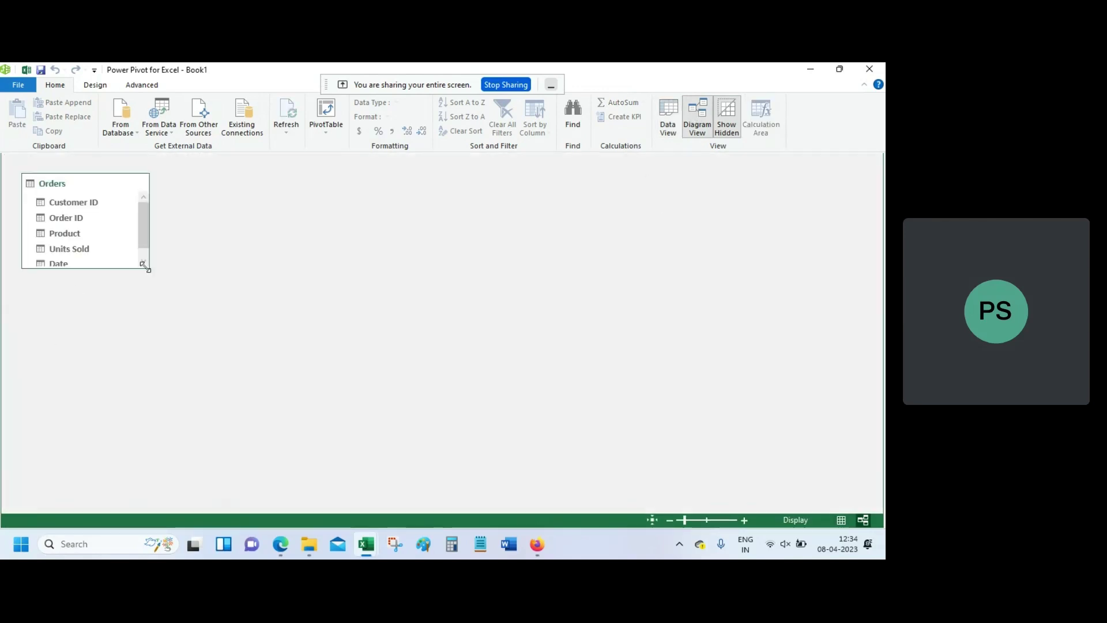
pyautogui.moveTo(145, 267); pyautogui.dragTo(205, 404)
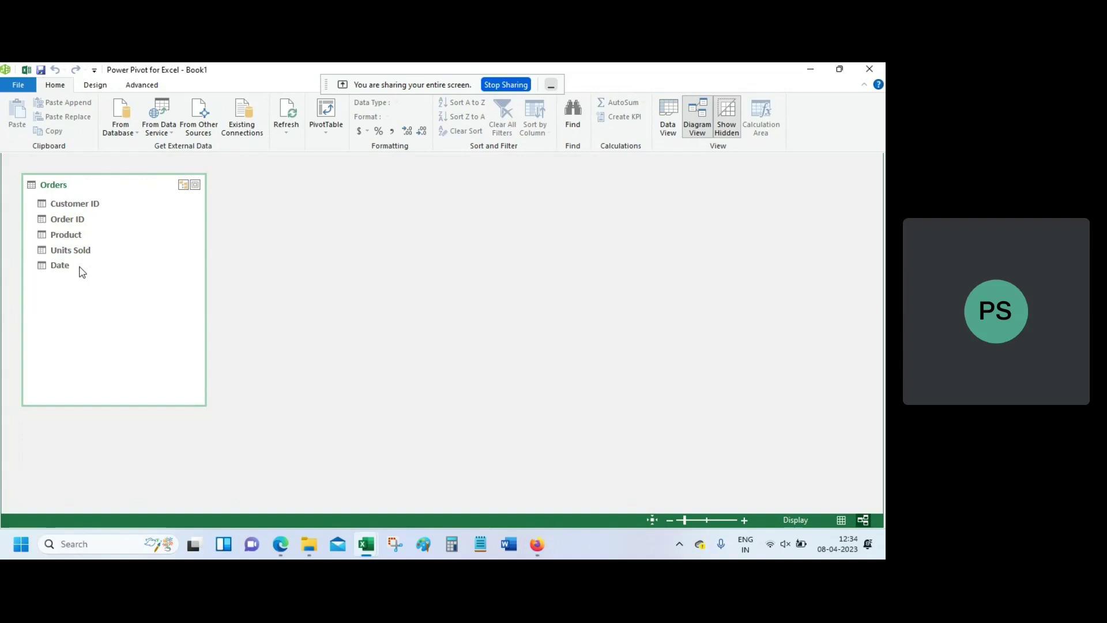
# Start another import from other sources with Excel File as the source type and continue to its connection settings.
pyautogui.click(201, 132)
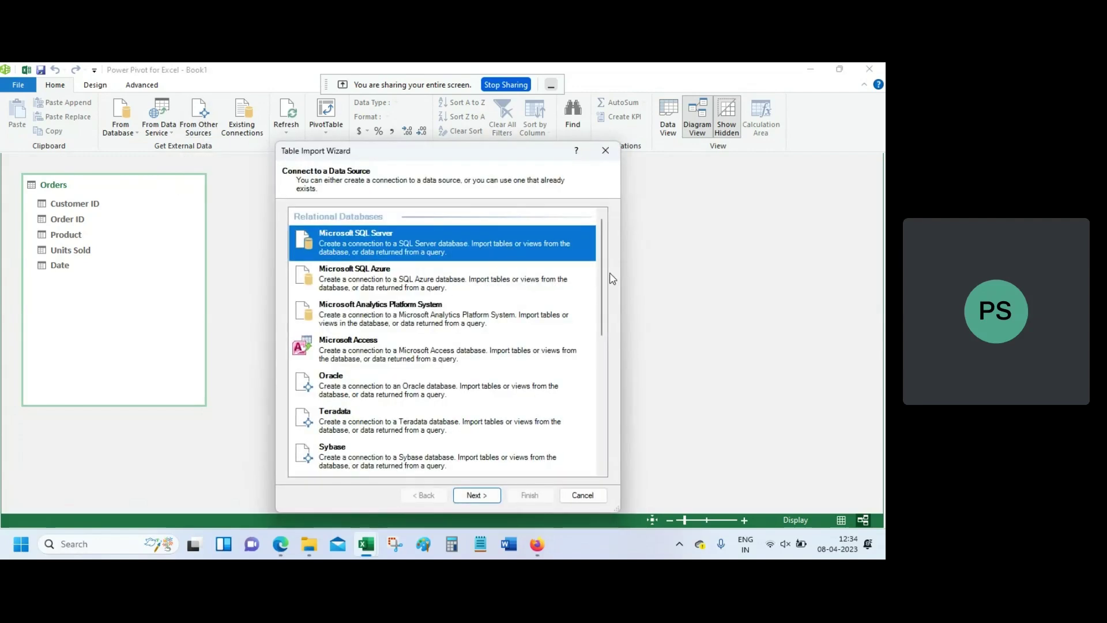
pyautogui.moveTo(601, 271); pyautogui.dragTo(597, 418)
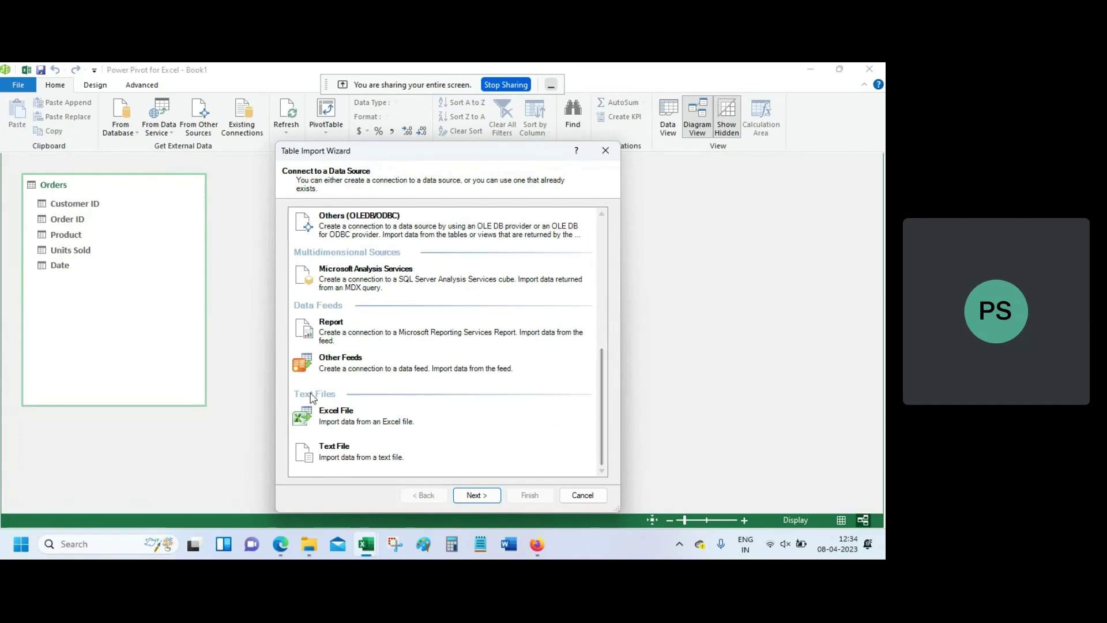
pyautogui.click(403, 424)
pyautogui.click(474, 495)
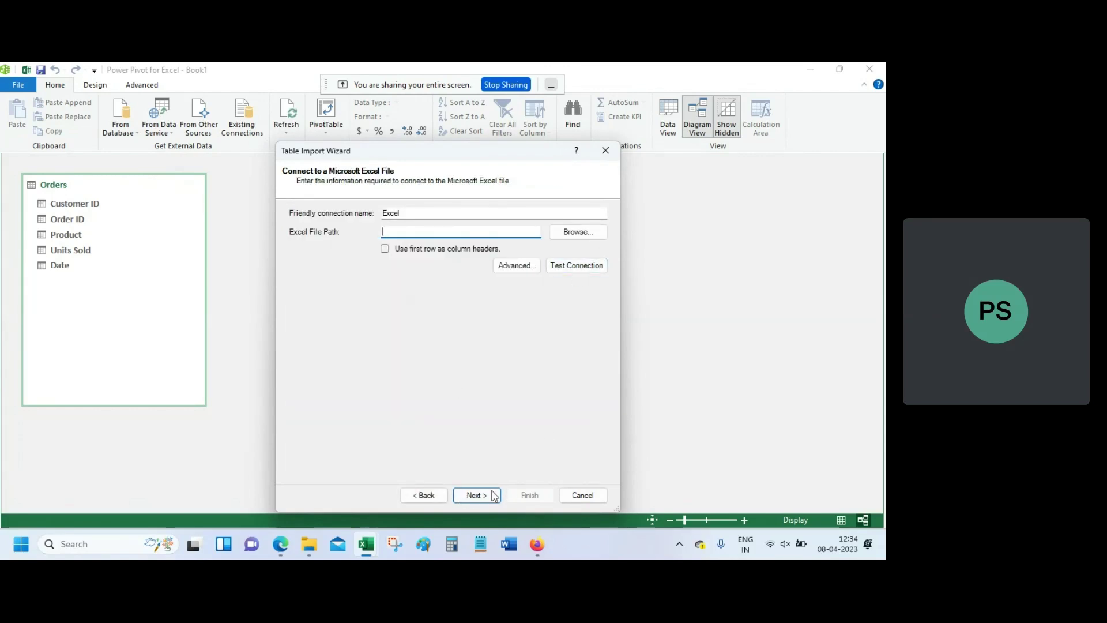
pyautogui.click(422, 496)
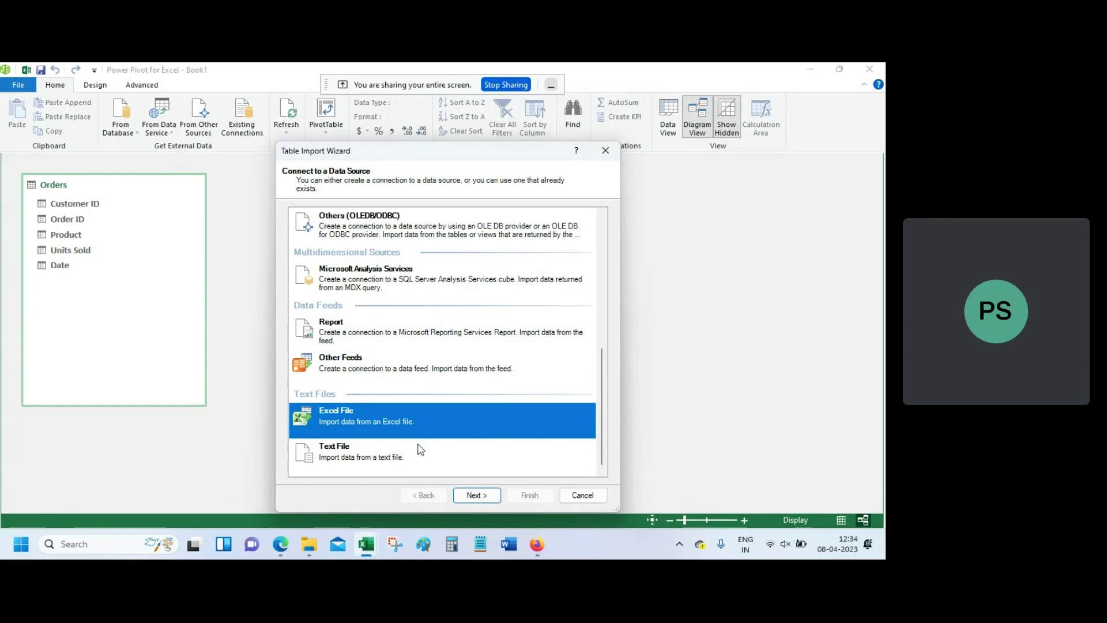
pyautogui.scroll(5, 420, 449)
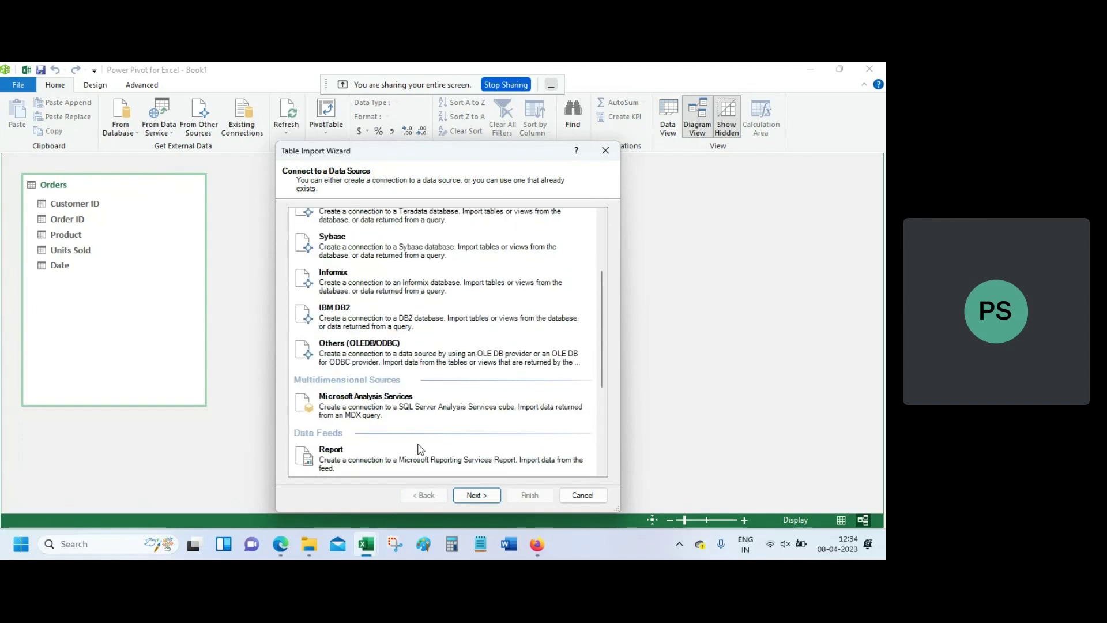
pyautogui.scroll(-10, 420, 449)
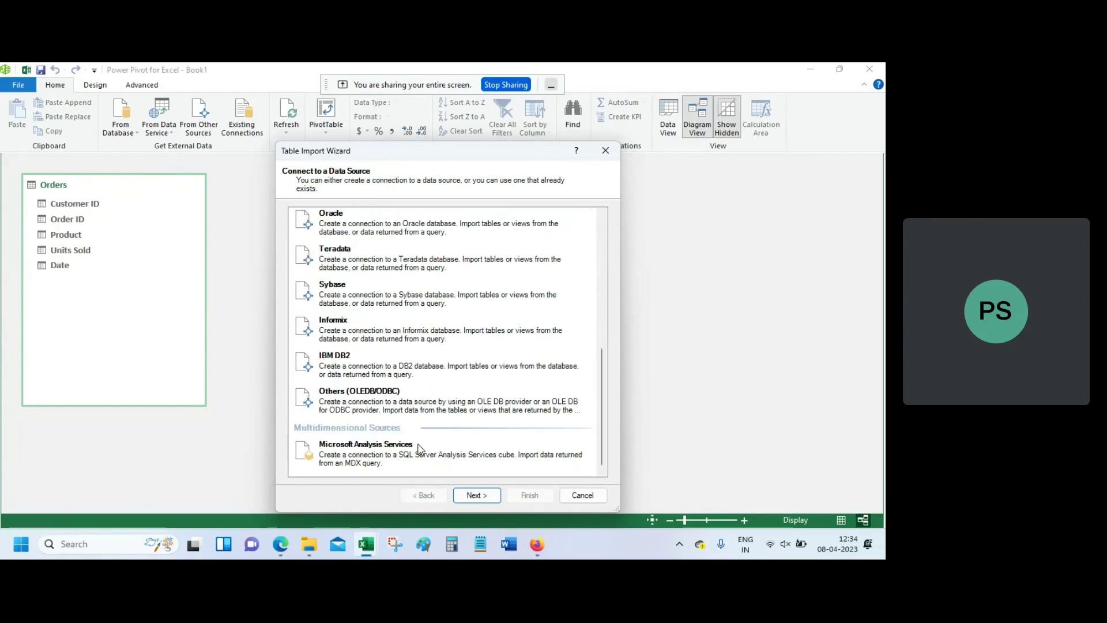
pyautogui.click(472, 495)
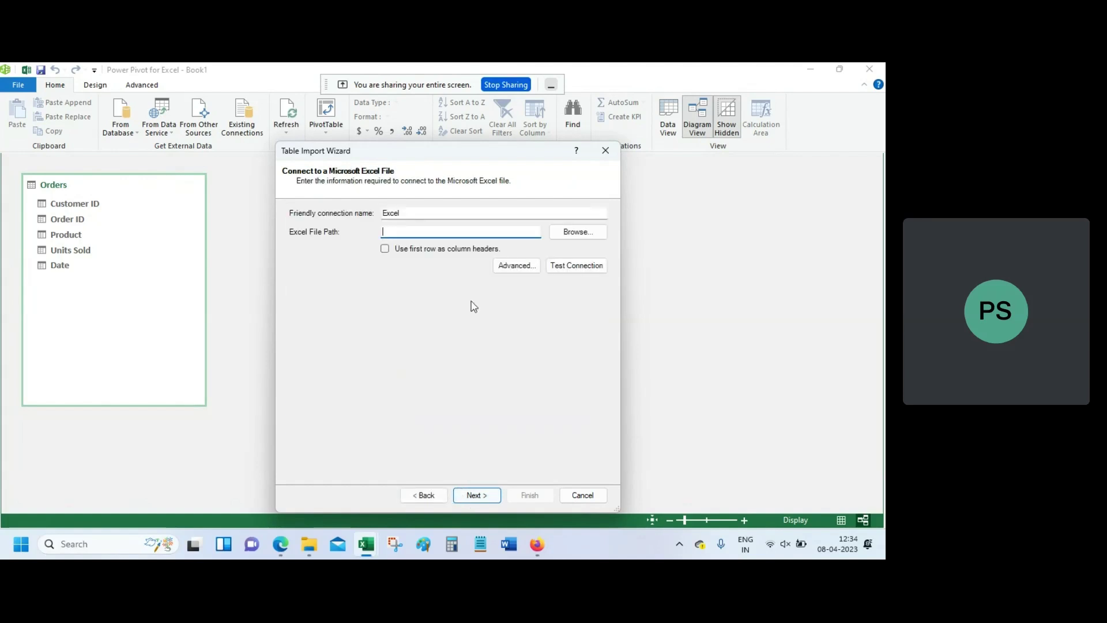
# Choose the Customers workbook as the Excel file to connect to.
pyautogui.click(576, 232)
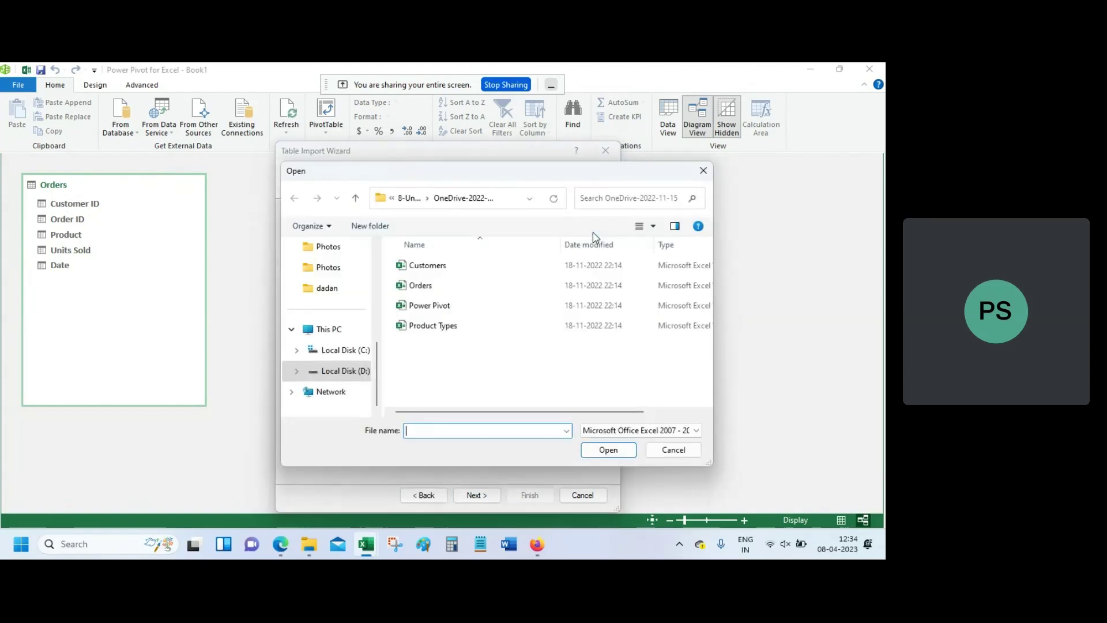
pyautogui.click(479, 267)
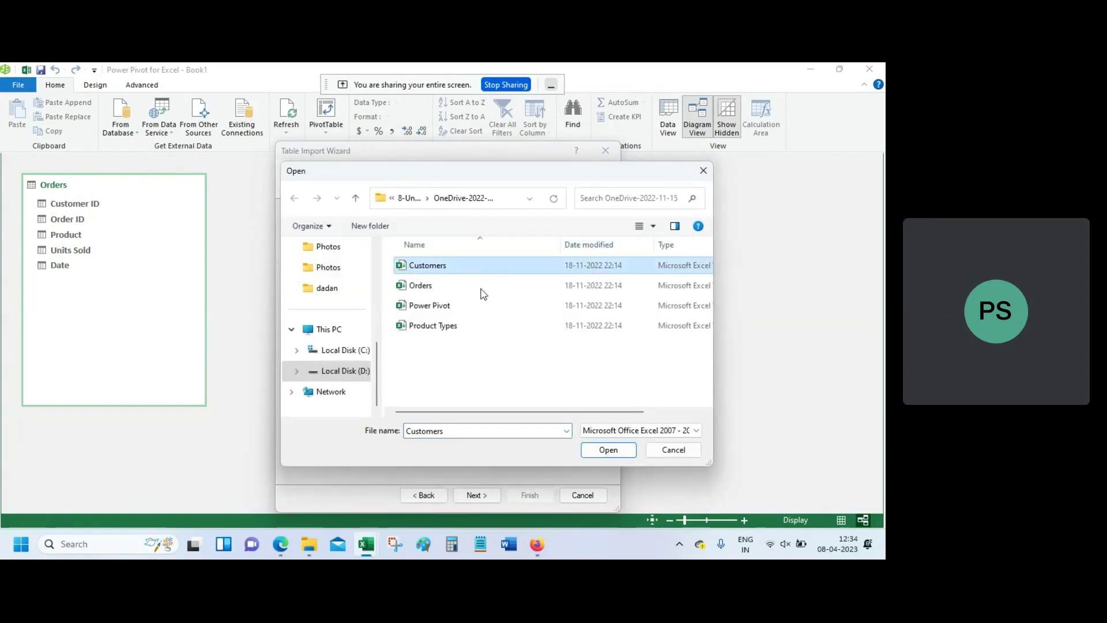
pyautogui.click(610, 450)
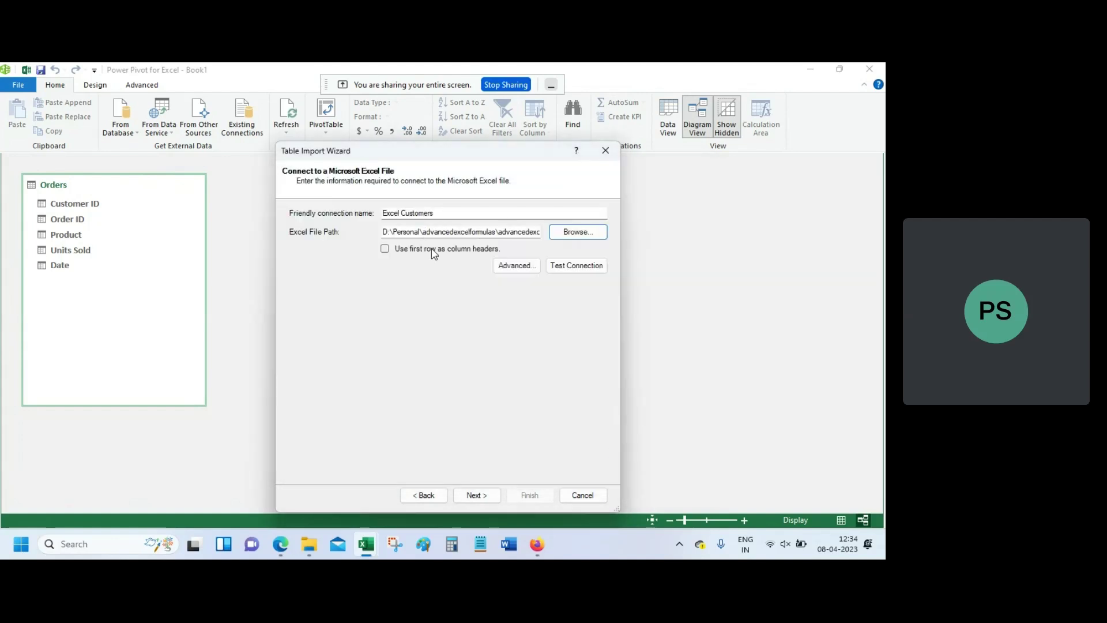
# Use the first row as column headers and import the Customers$ table into the data model.
pyautogui.click(385, 248)
pyautogui.click(482, 496)
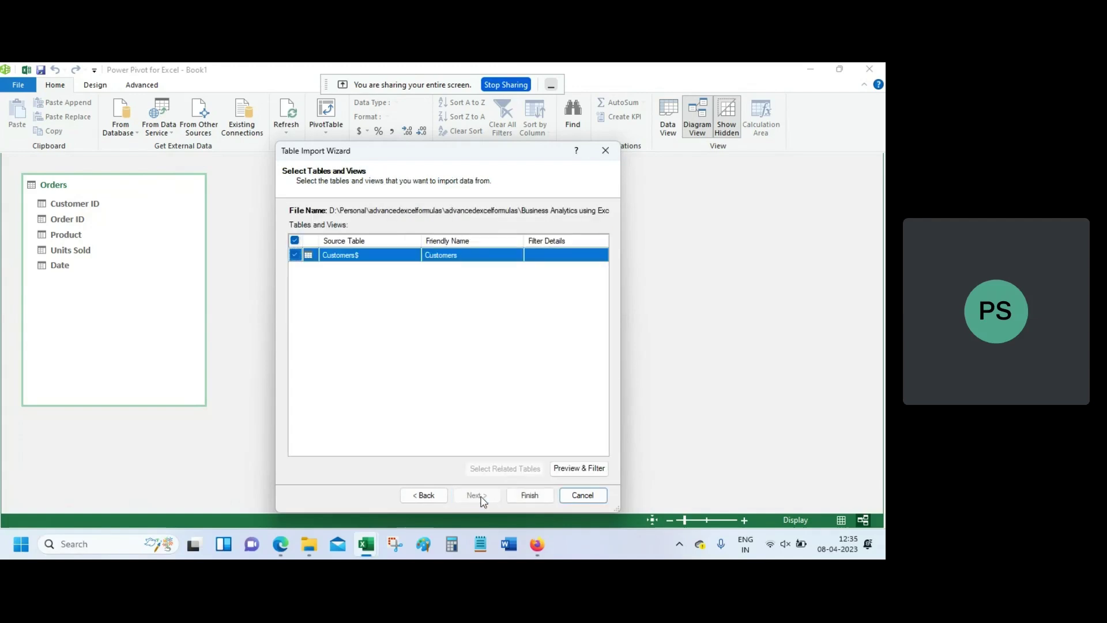
pyautogui.click(529, 496)
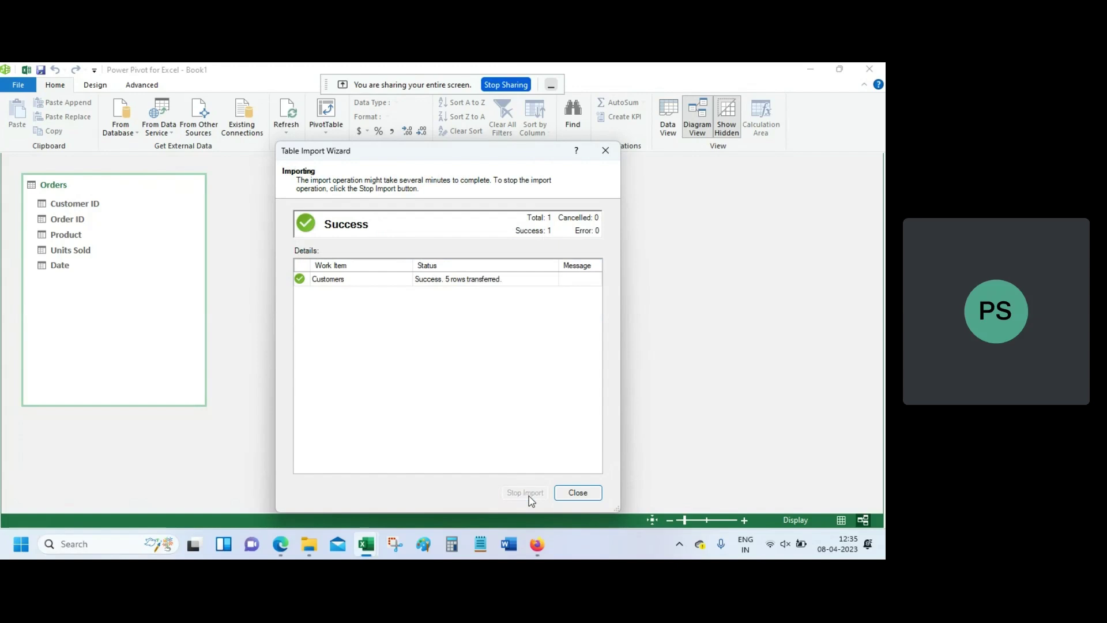
pyautogui.click(578, 492)
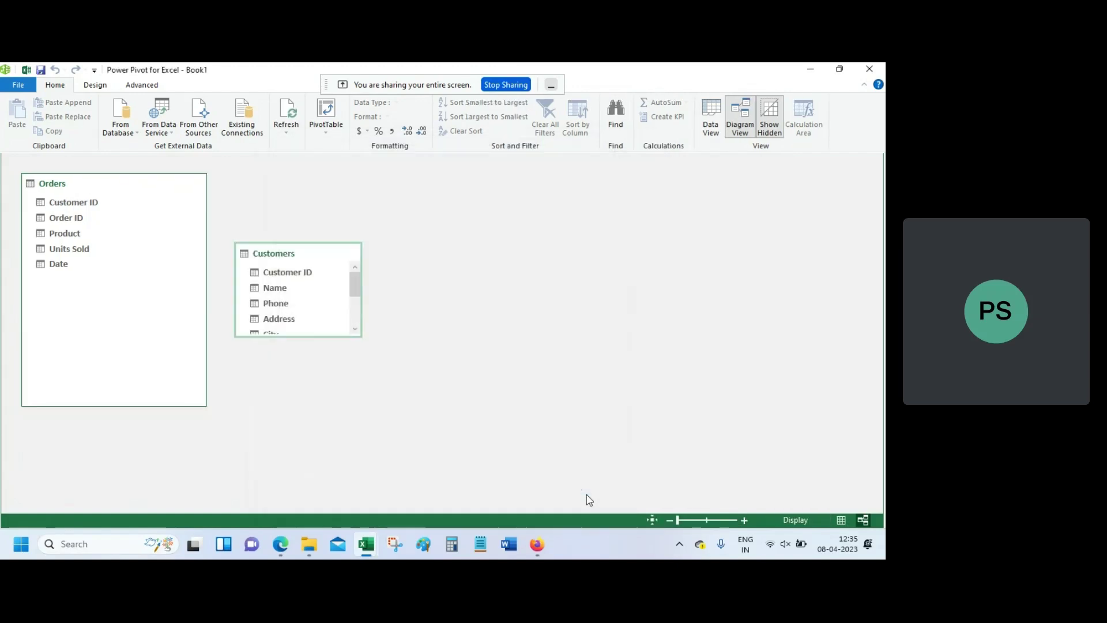
# Enlarge the Customers table box upward and downward in the diagram until all its fields fit.
pyautogui.moveTo(300, 242); pyautogui.dragTo(296, 174)
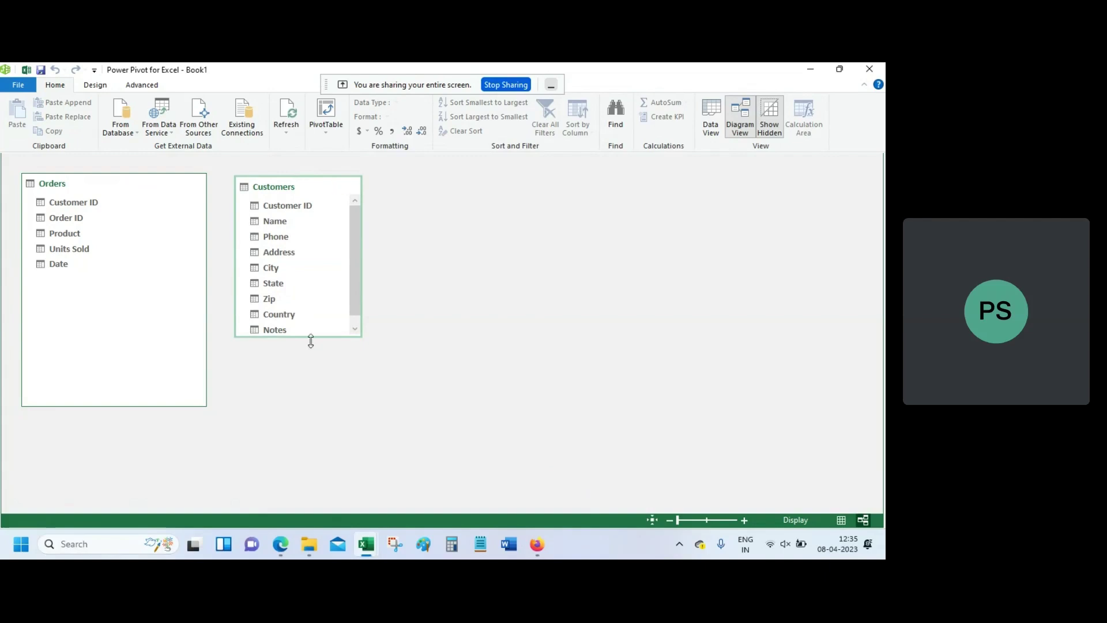
pyautogui.moveTo(310, 342); pyautogui.dragTo(314, 410)
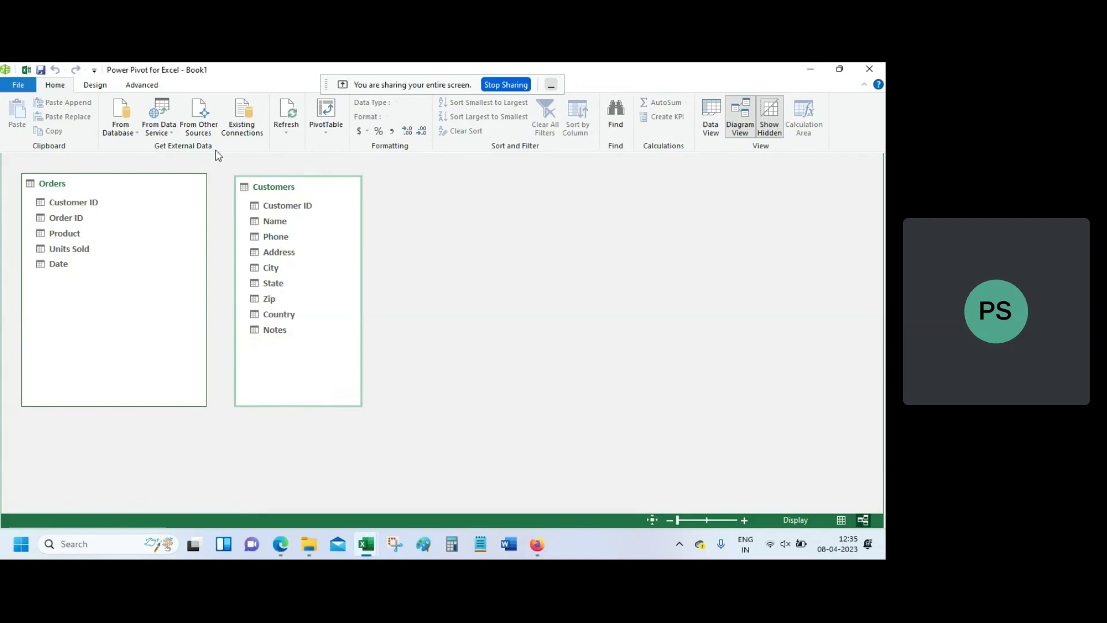
# Start another import from other sources with Excel File as the source type and choose the Product Types workbook.
pyautogui.click(198, 120)
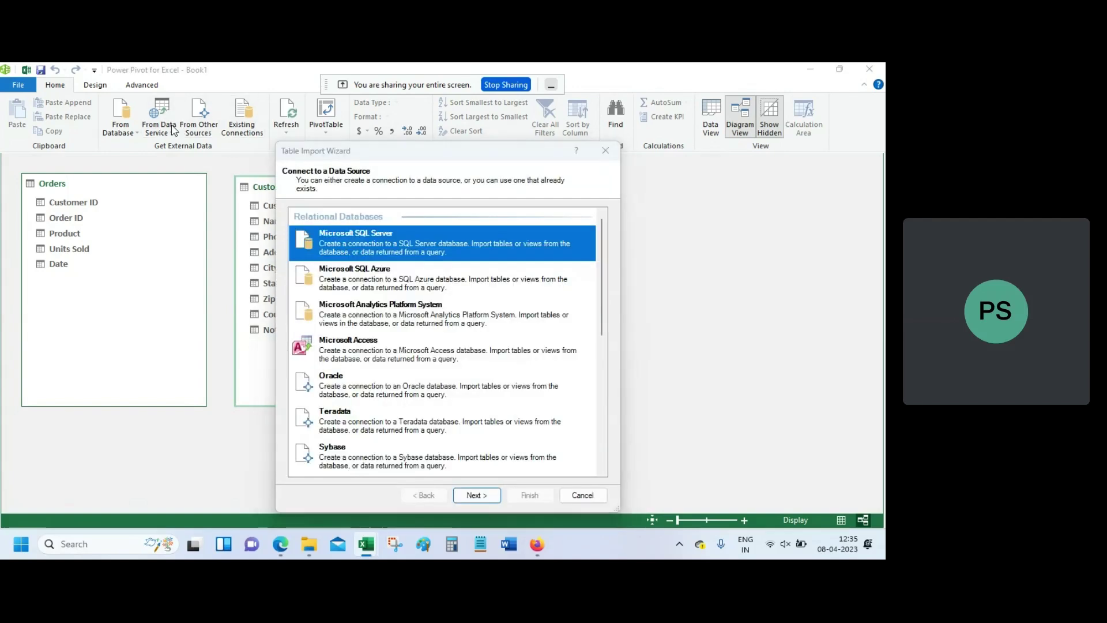
pyautogui.scroll(-5, 527, 342)
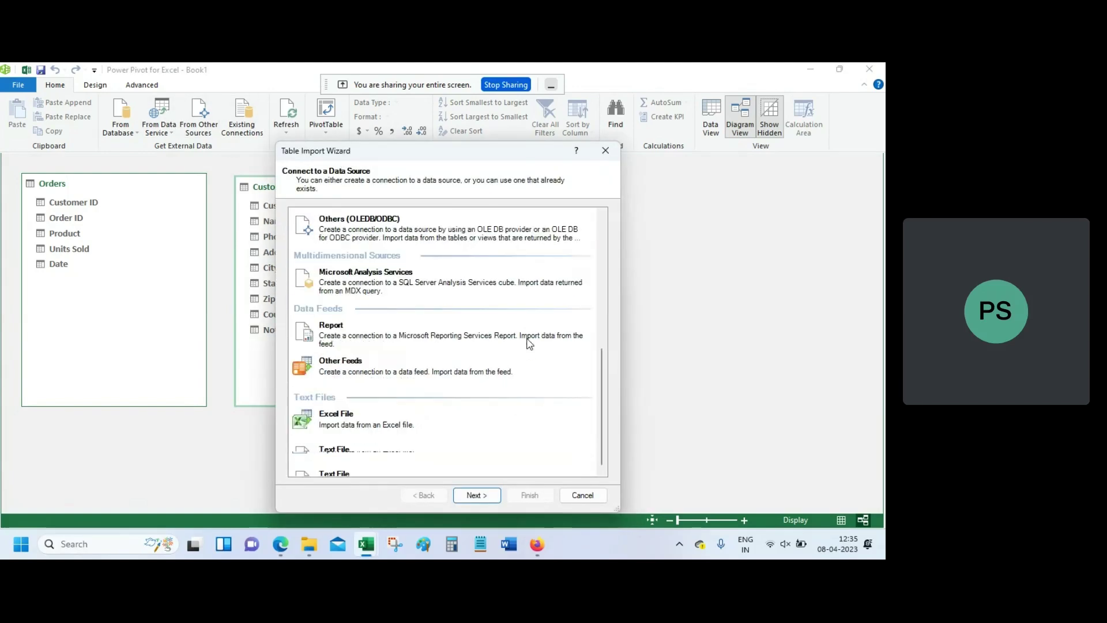
pyautogui.click(404, 420)
pyautogui.click(483, 495)
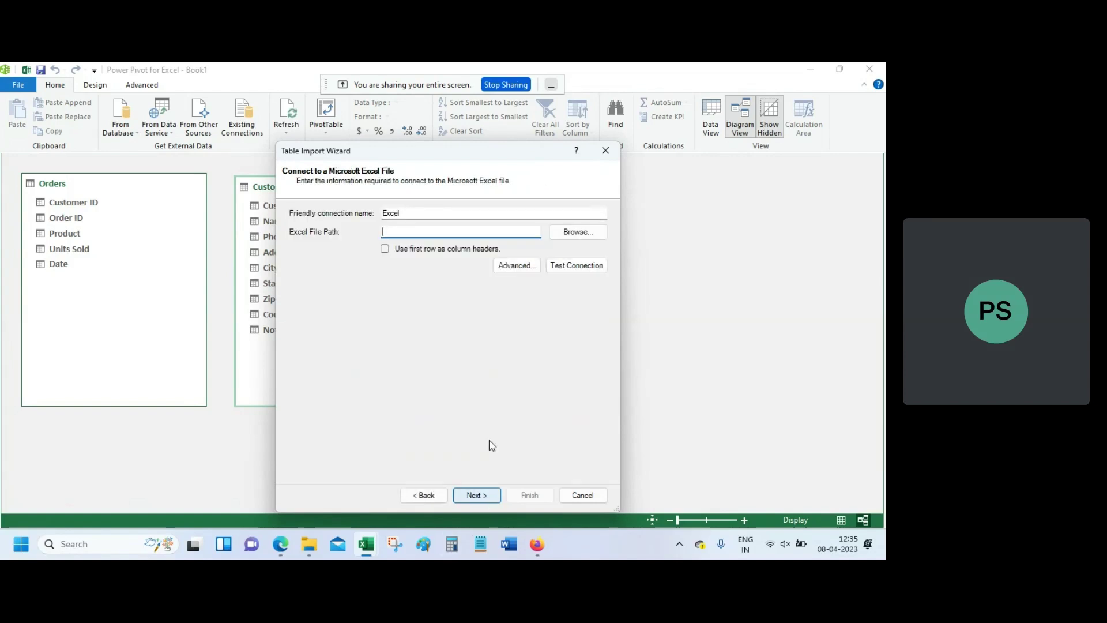
pyautogui.click(596, 237)
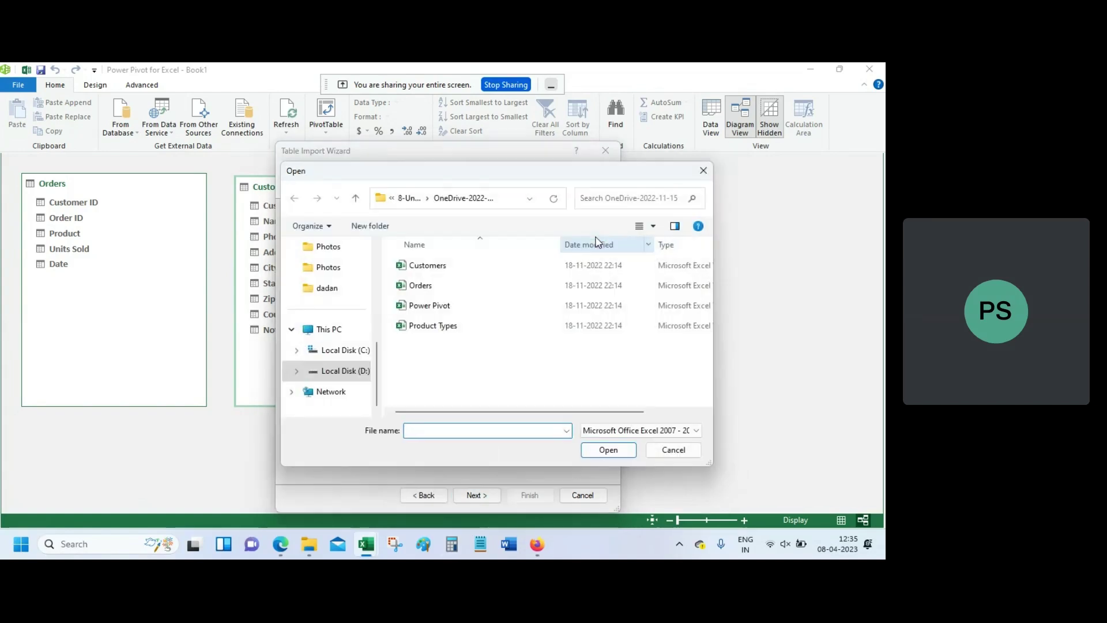
pyautogui.click(458, 331)
pyautogui.click(599, 452)
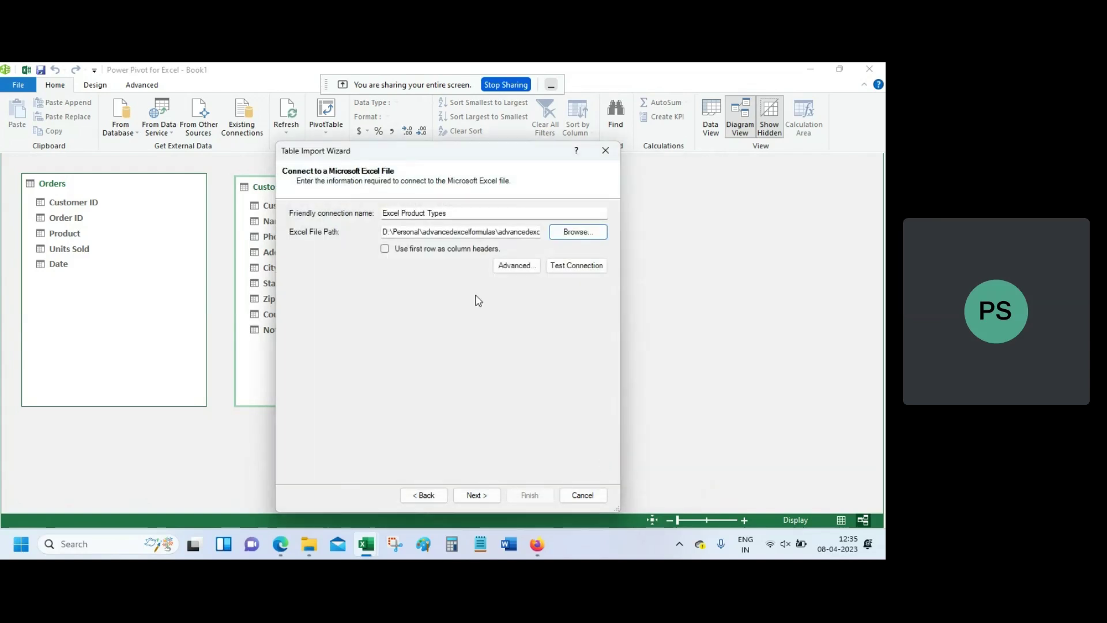
# Use the first row as column headers and import the Cookie Types$ table into the data model.
pyautogui.click(384, 248)
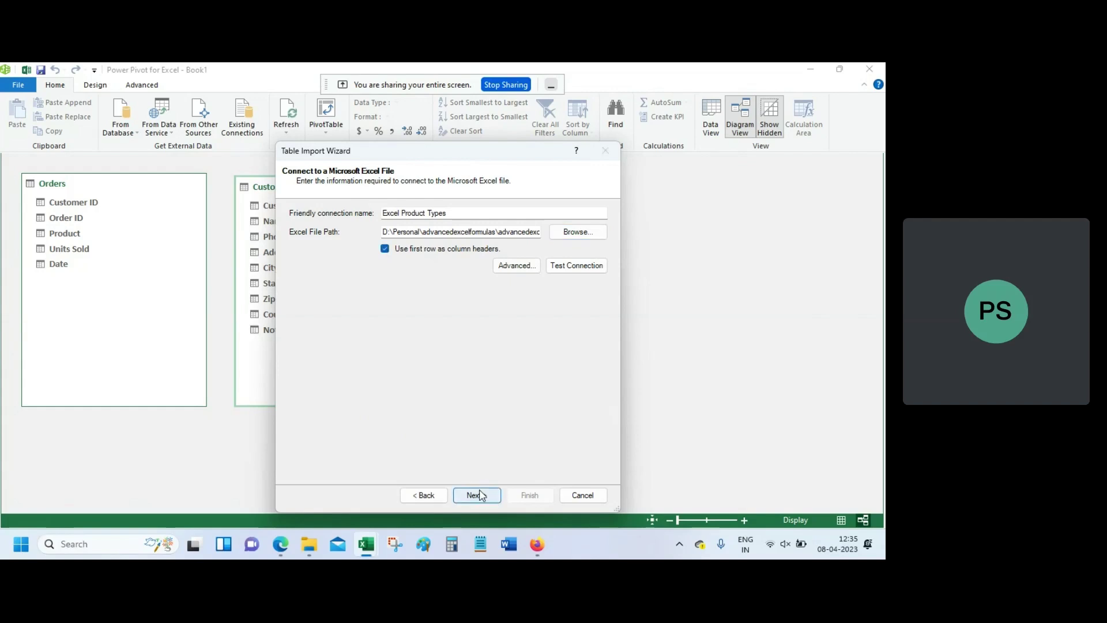
pyautogui.click(480, 496)
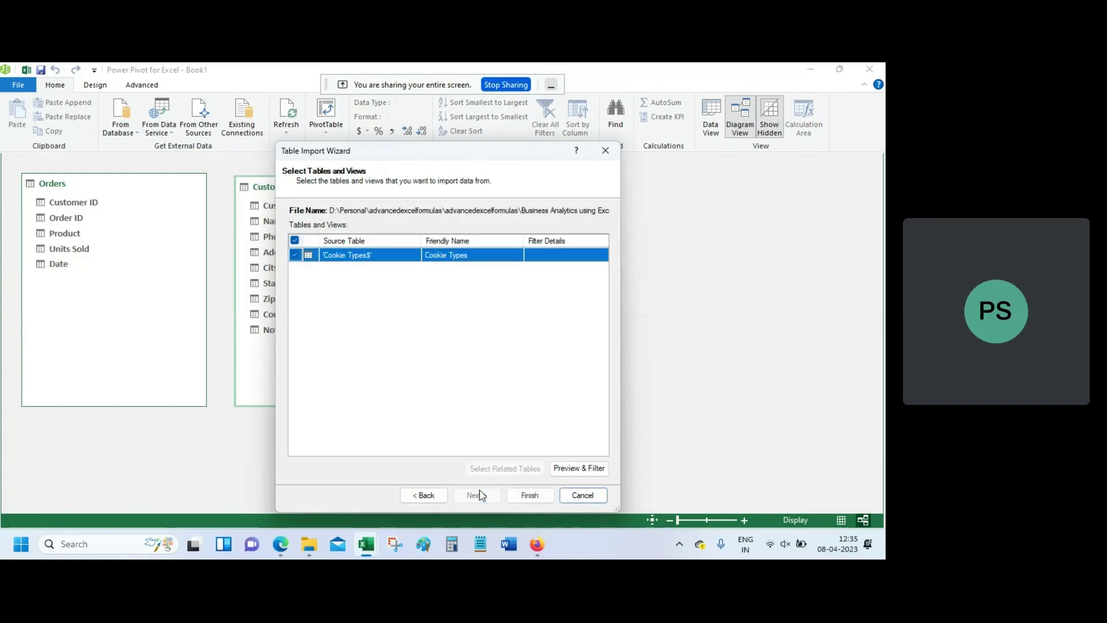
pyautogui.click(542, 501)
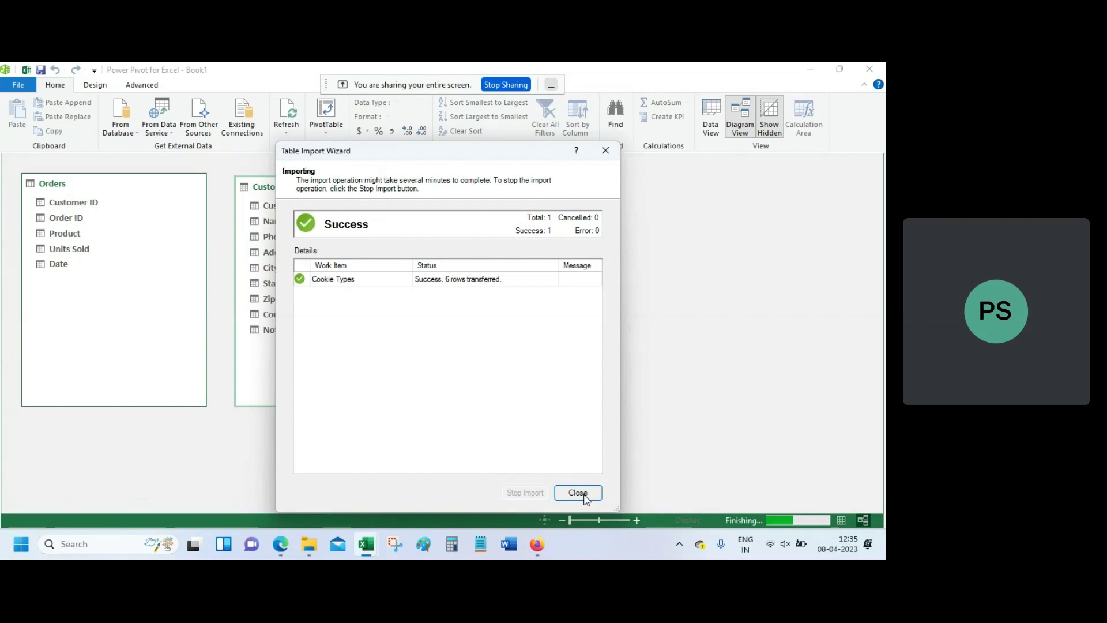
pyautogui.click(578, 494)
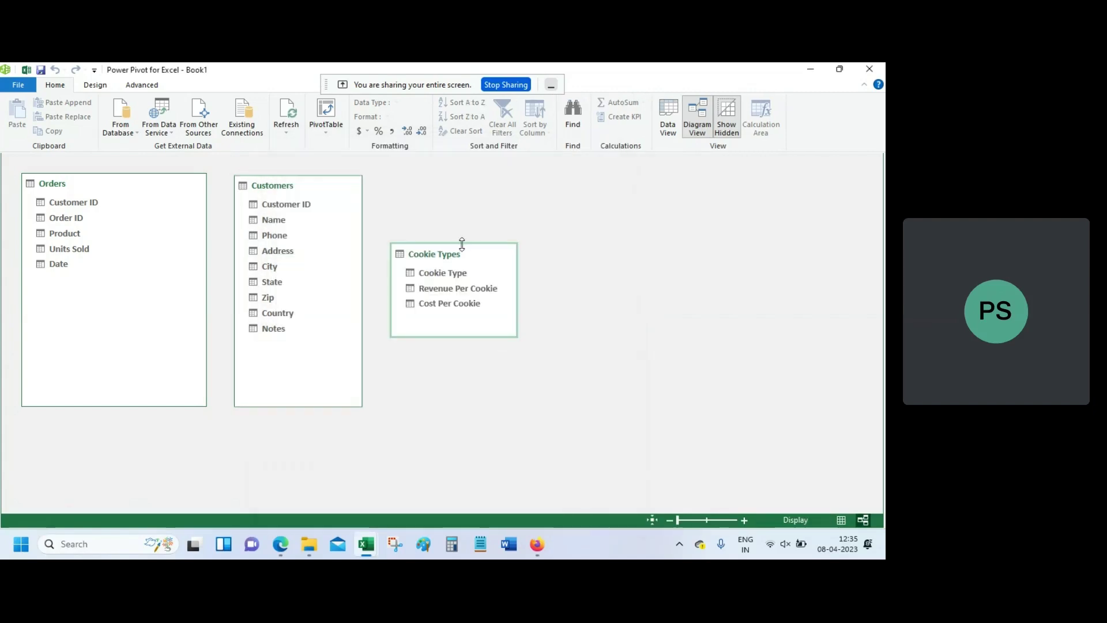
# Enlarge the Cookie Types table box in the diagram to about the height of the Customers box.
pyautogui.moveTo(461, 242); pyautogui.dragTo(455, 180)
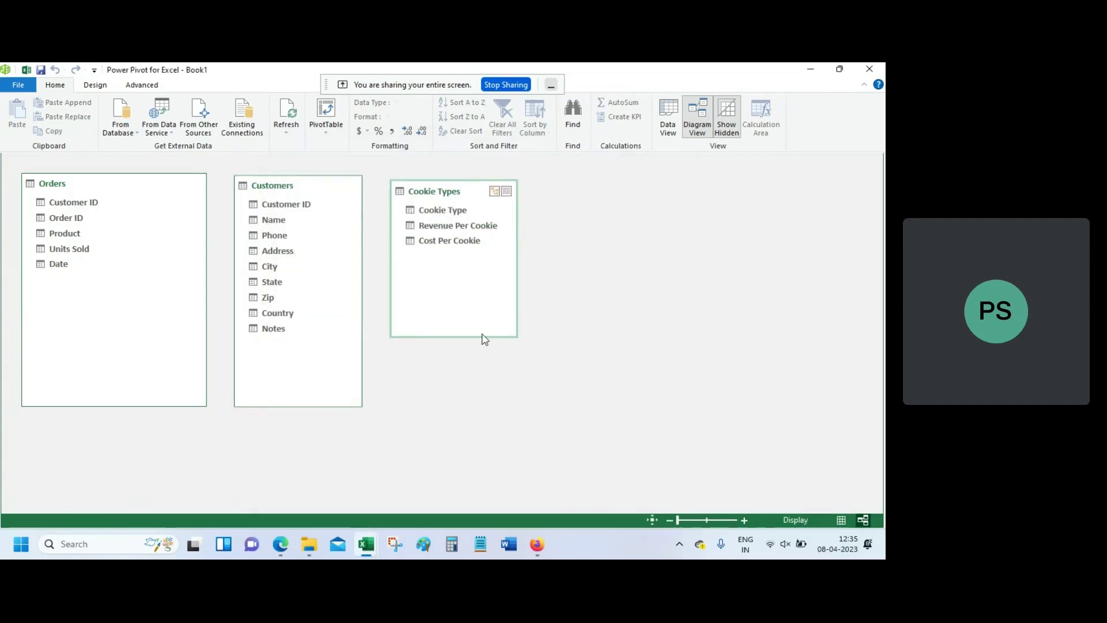
pyautogui.moveTo(472, 338); pyautogui.dragTo(478, 409)
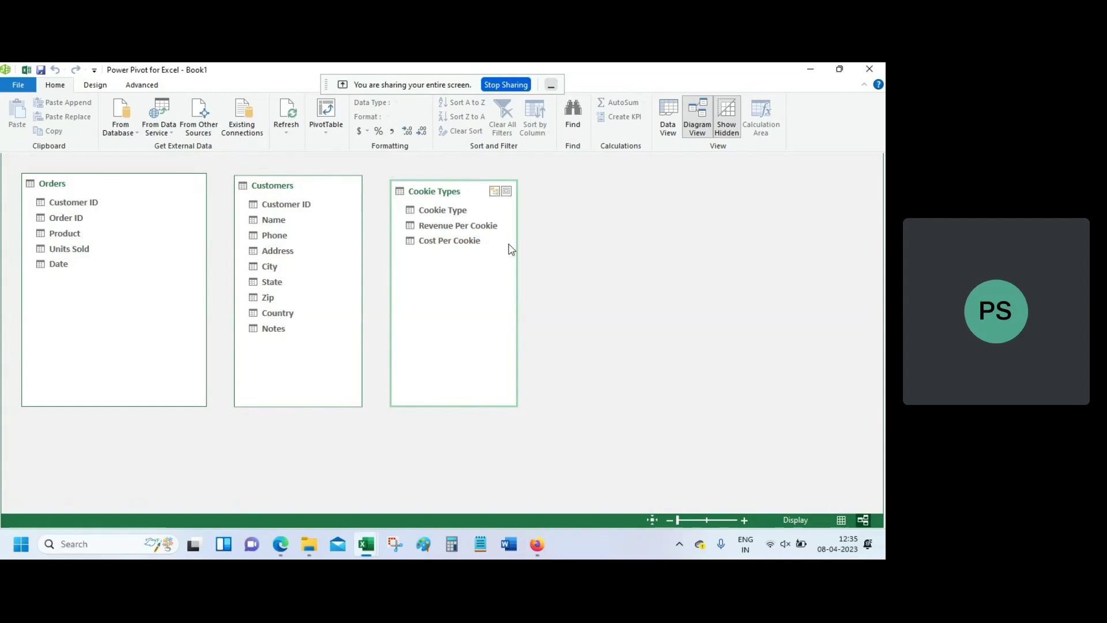
# Open the Product Types workbook from File Explorer and examine its Cookie Type, Revenue Per Cookie and Cost Per Cookie headers.
pyautogui.click(310, 555)
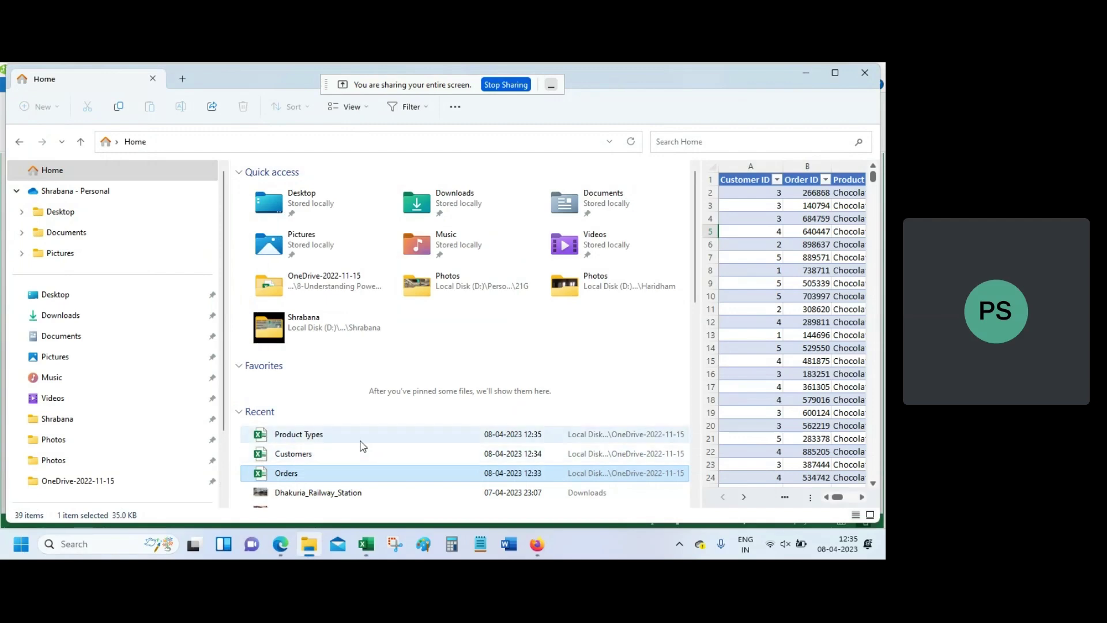
pyautogui.doubleClick(363, 440)
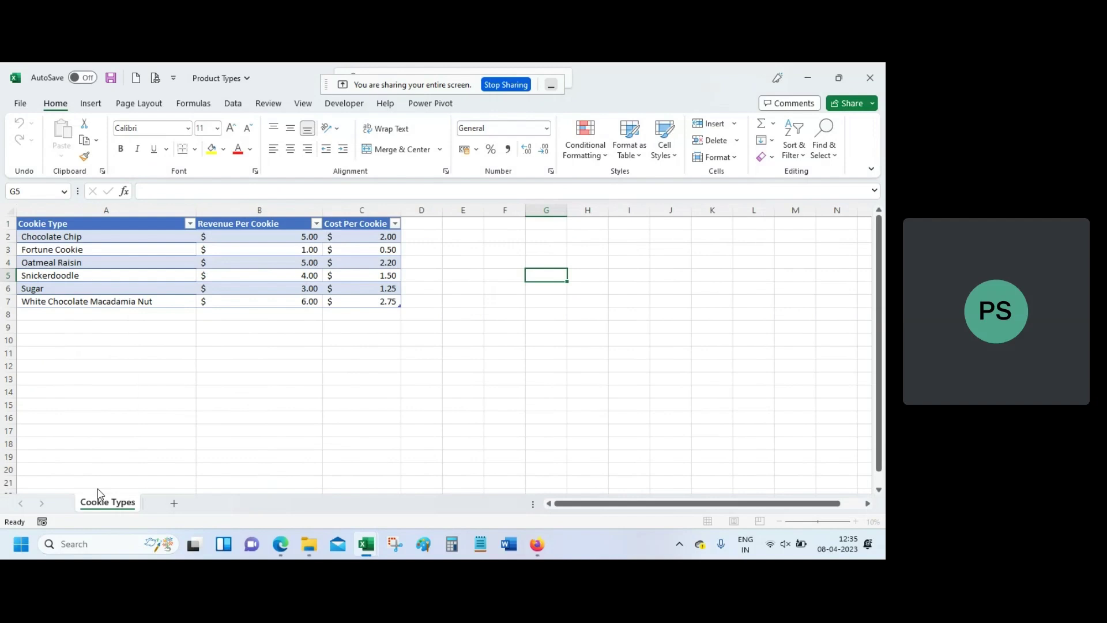
pyautogui.click(36, 226)
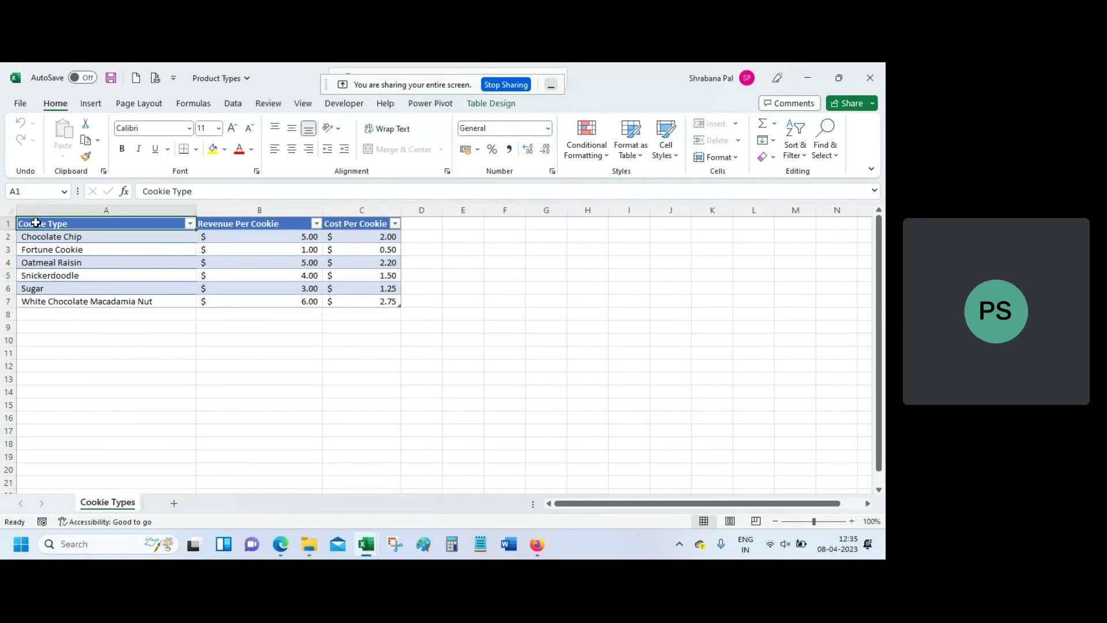
pyautogui.click(253, 224)
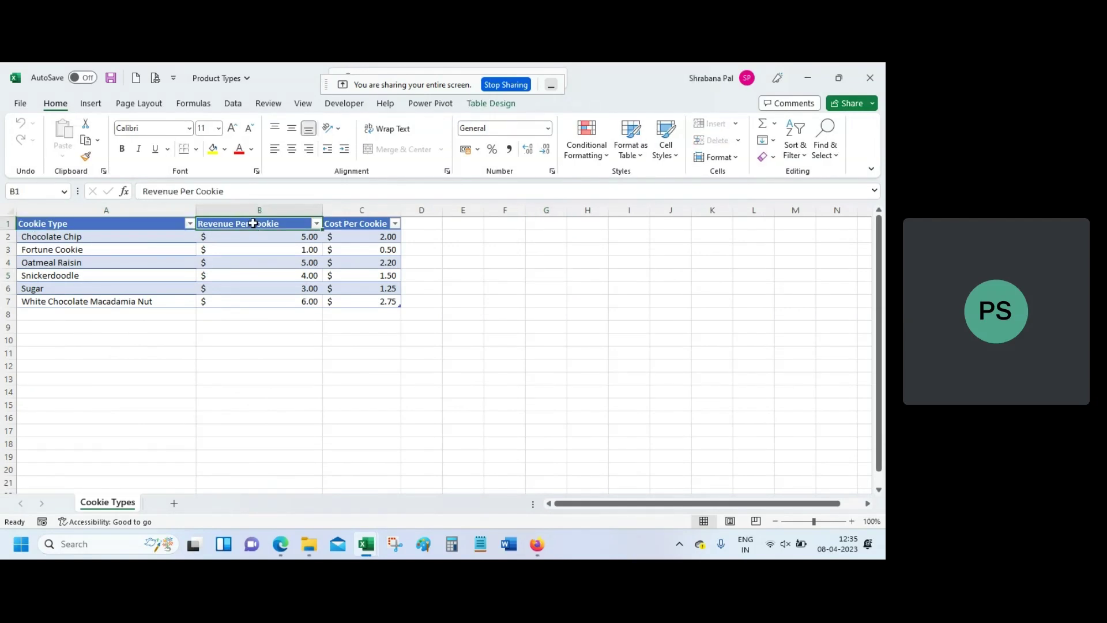
pyautogui.click(368, 224)
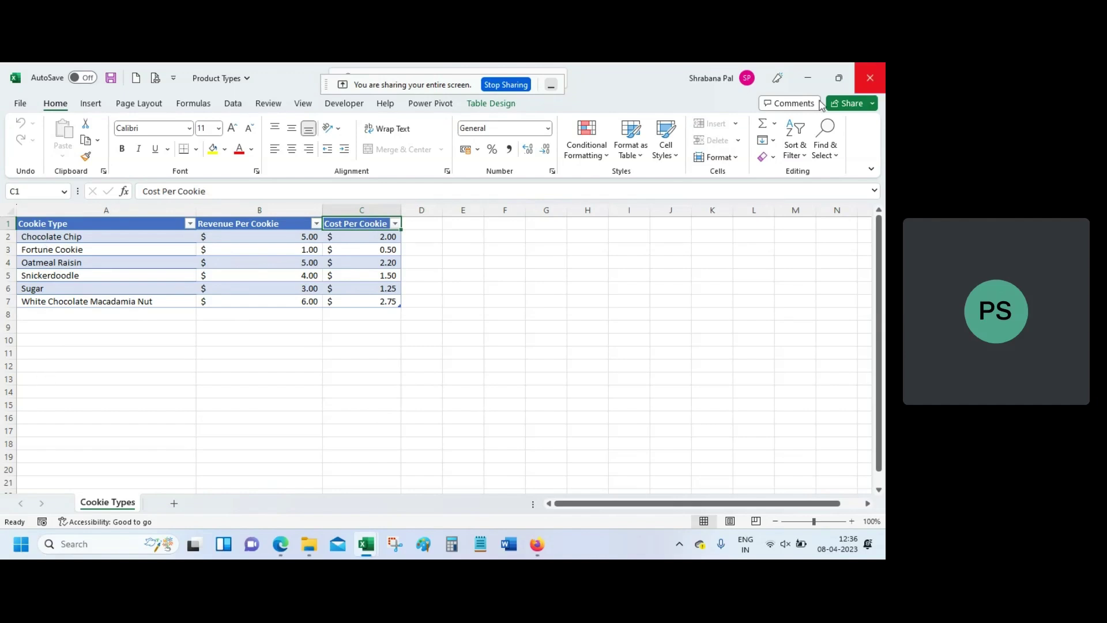
# Open the Customers workbook from File Explorer and bring it to the front to view its columns.
pyautogui.click(310, 543)
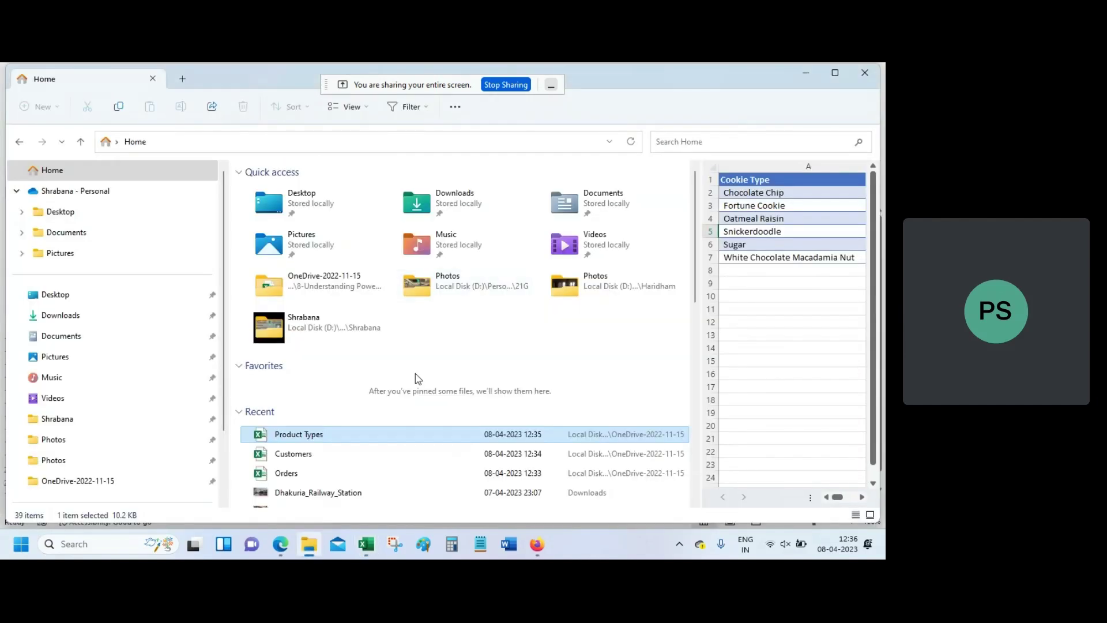
pyautogui.click(362, 460)
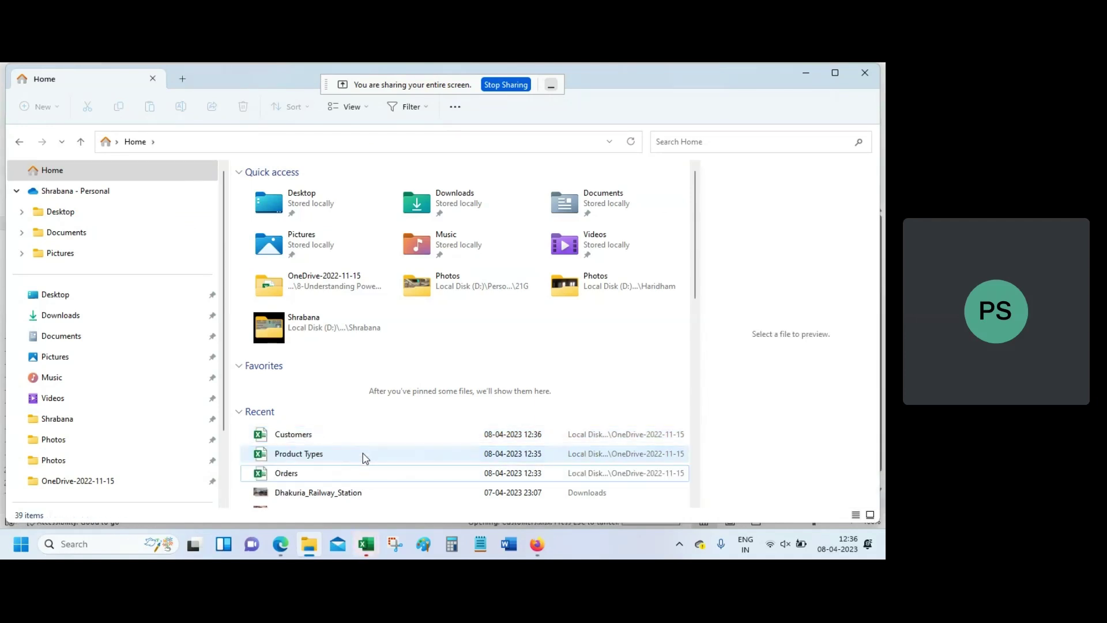
pyautogui.doubleClick(361, 454)
pyautogui.click(269, 344)
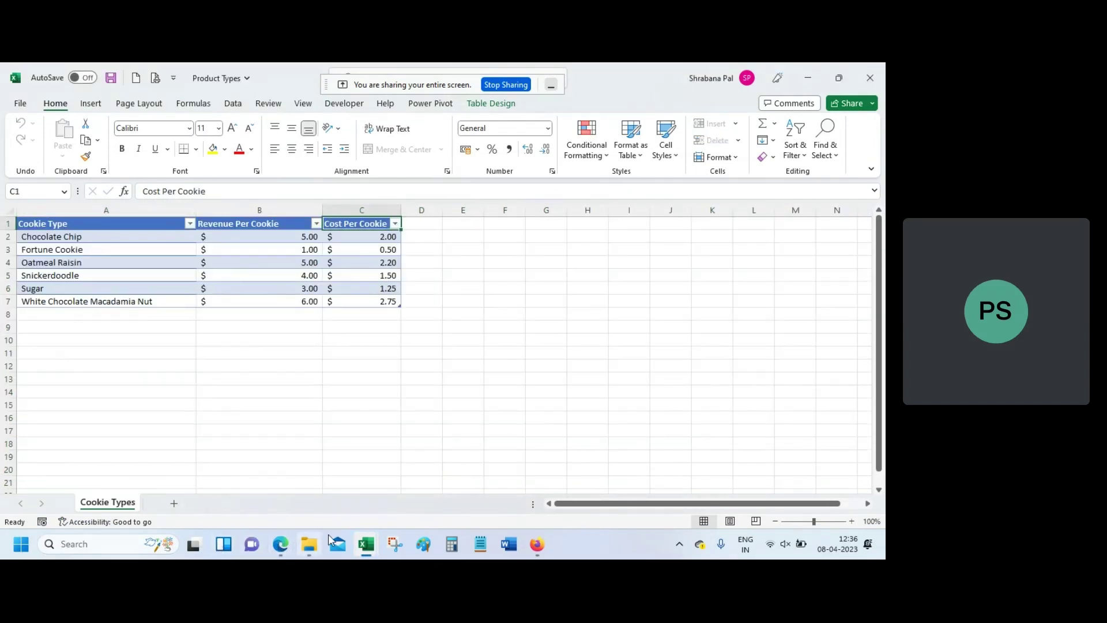
pyautogui.moveTo(366, 545)
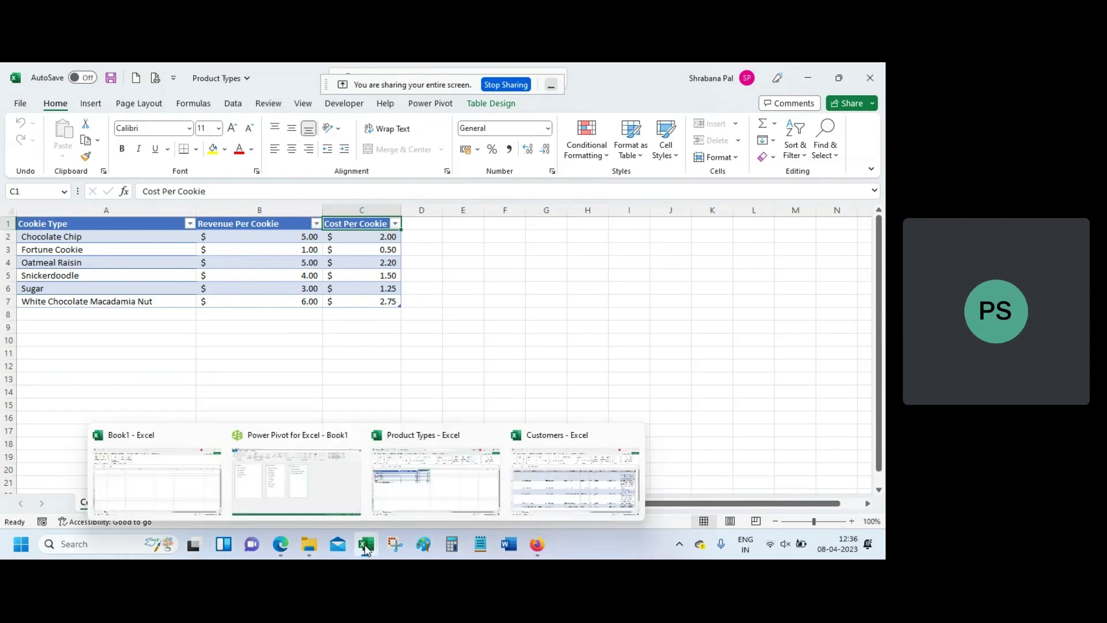
pyautogui.click(552, 470)
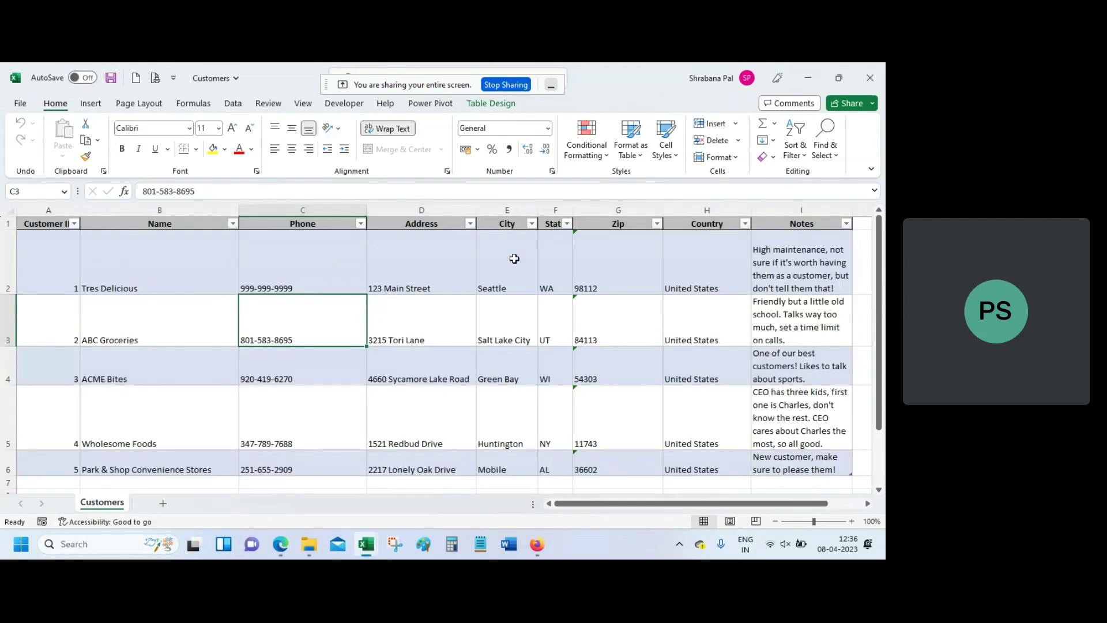
# Open the Orders workbook from File Explorer and autofit the Date column so its dates can be read.
pyautogui.moveTo(309, 543)
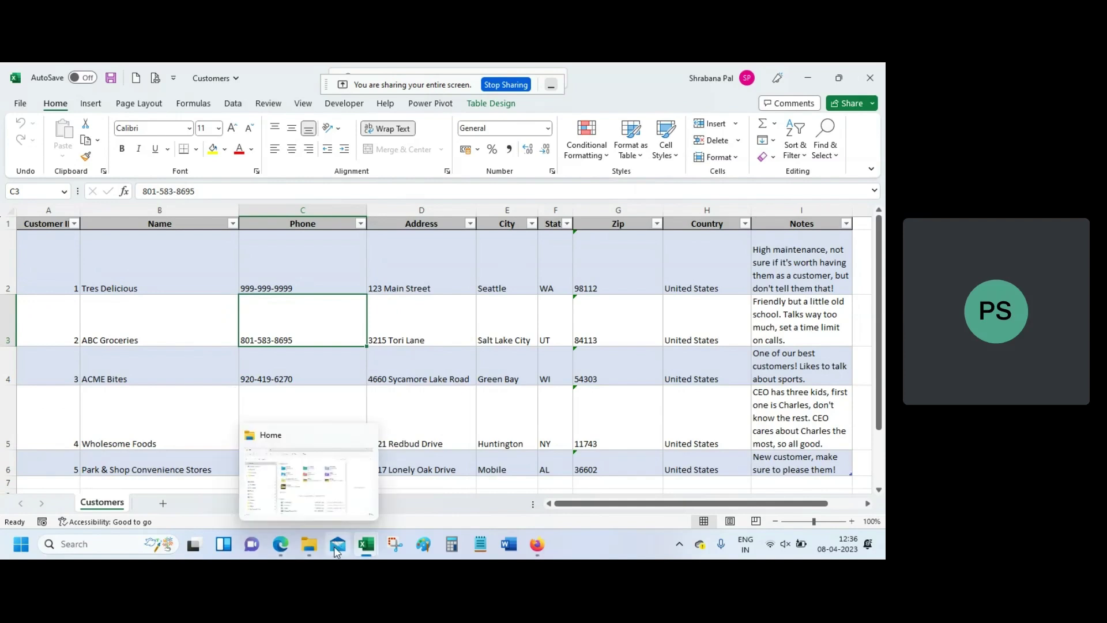
pyautogui.click(311, 461)
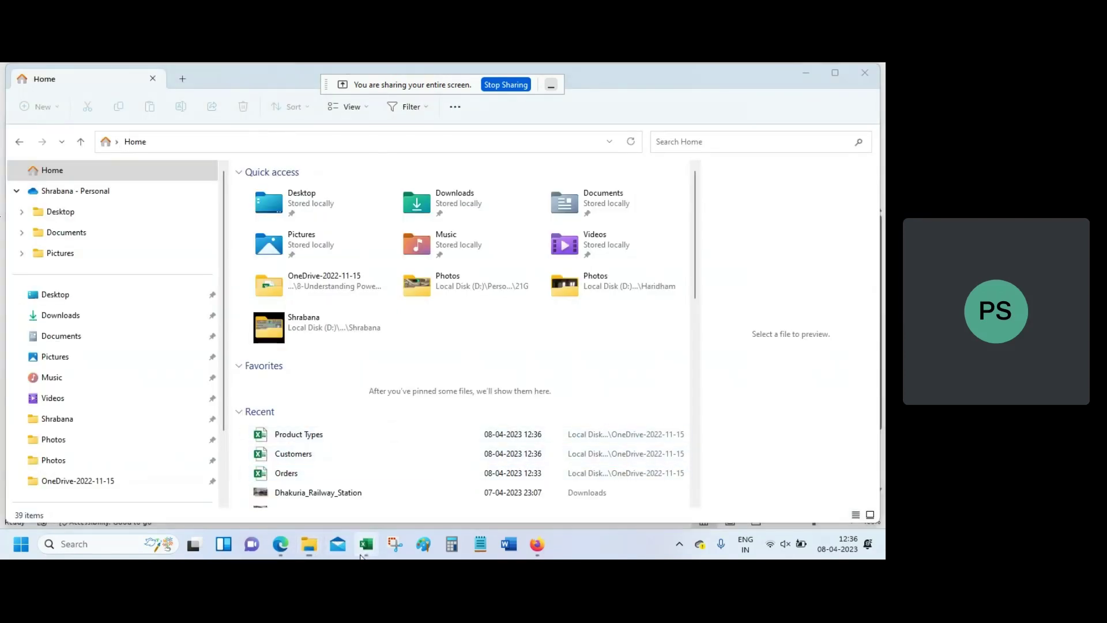
pyautogui.moveTo(361, 555)
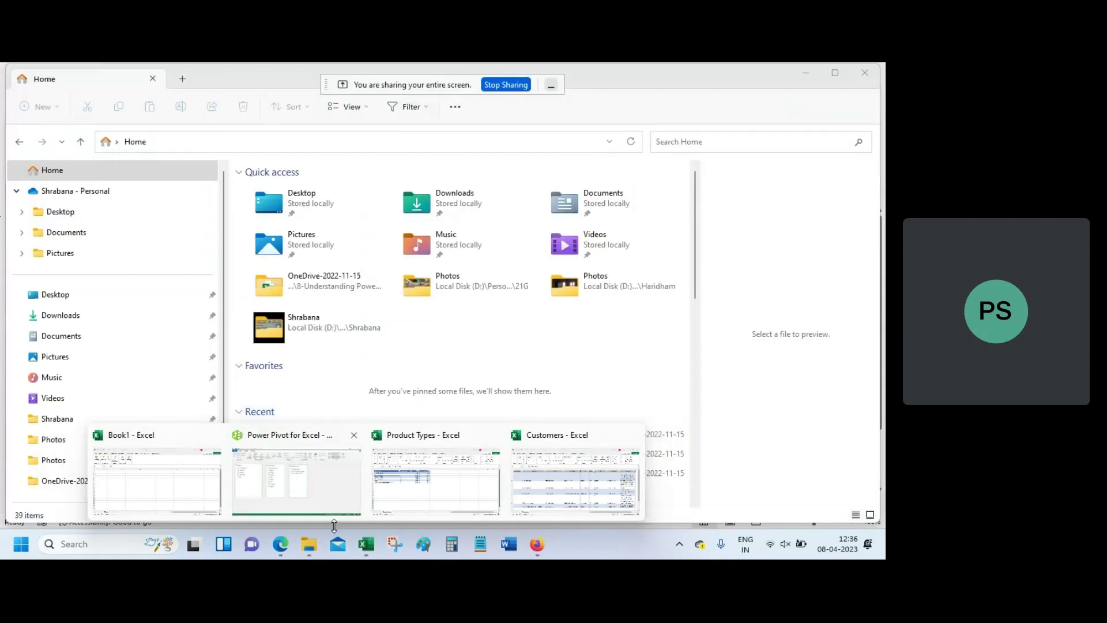
pyautogui.click(309, 544)
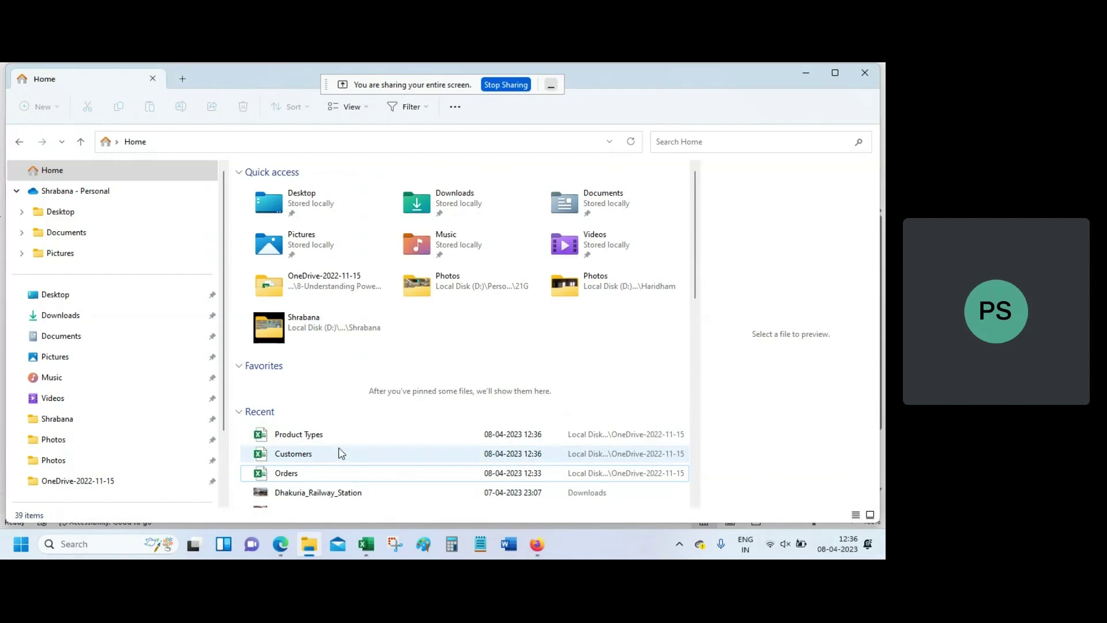
pyautogui.doubleClick(340, 471)
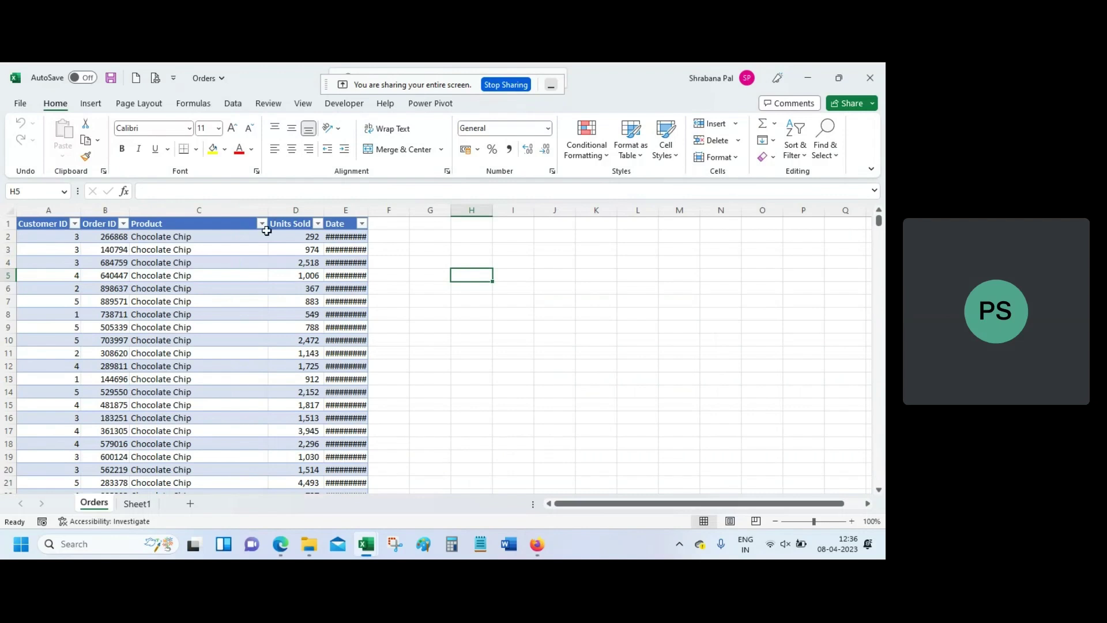
pyautogui.doubleClick(370, 208)
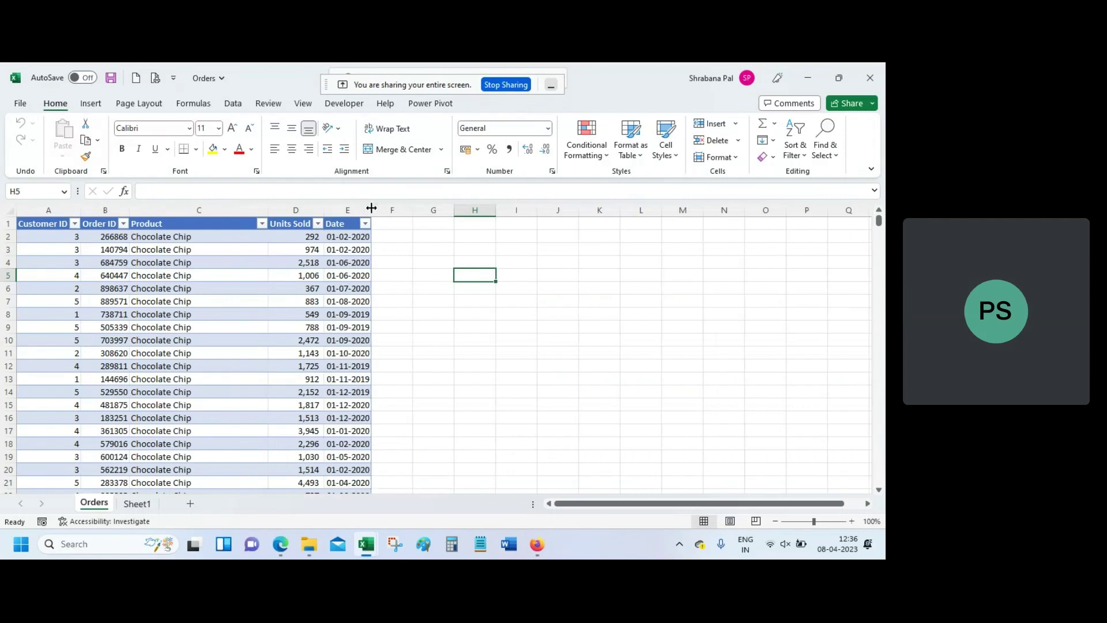
# Compare the Product column of the Orders workbook with the Cookie Type column of the Product Types workbook.
pyautogui.click(197, 235)
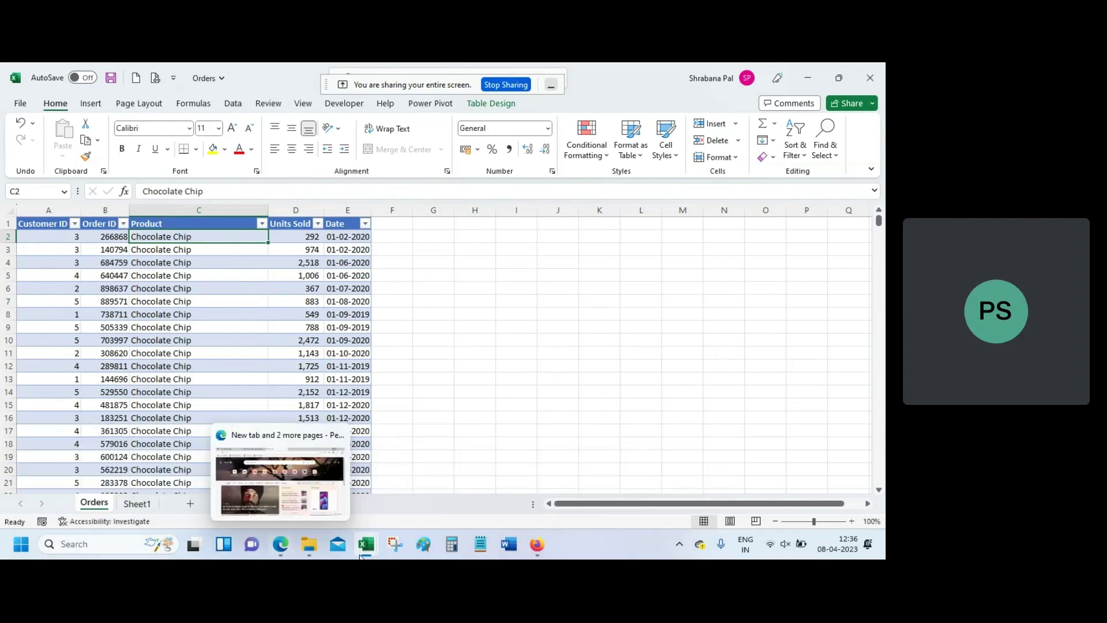
pyautogui.moveTo(375, 555)
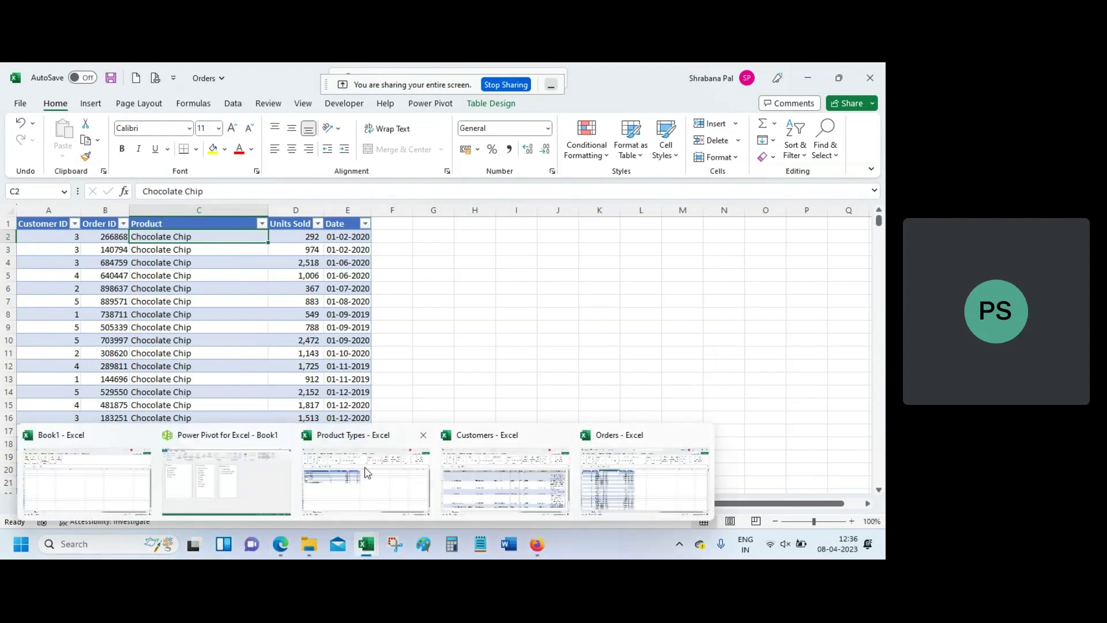
pyautogui.click(338, 465)
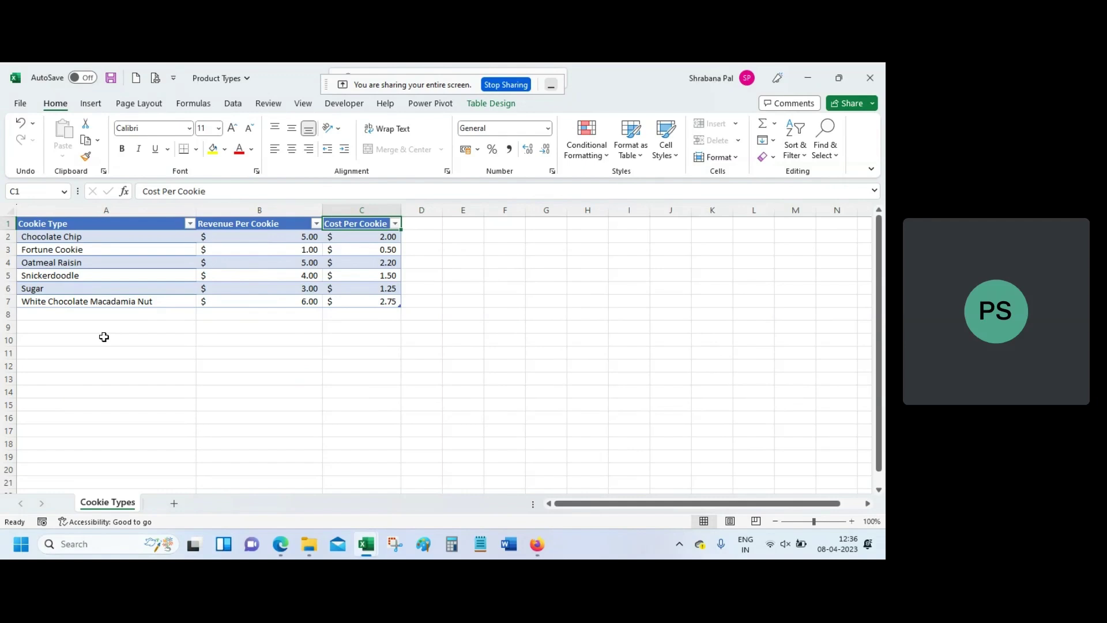
# Close the Product Types, Orders and Customers workbooks, discarding the changes to Orders.
pyautogui.click(877, 78)
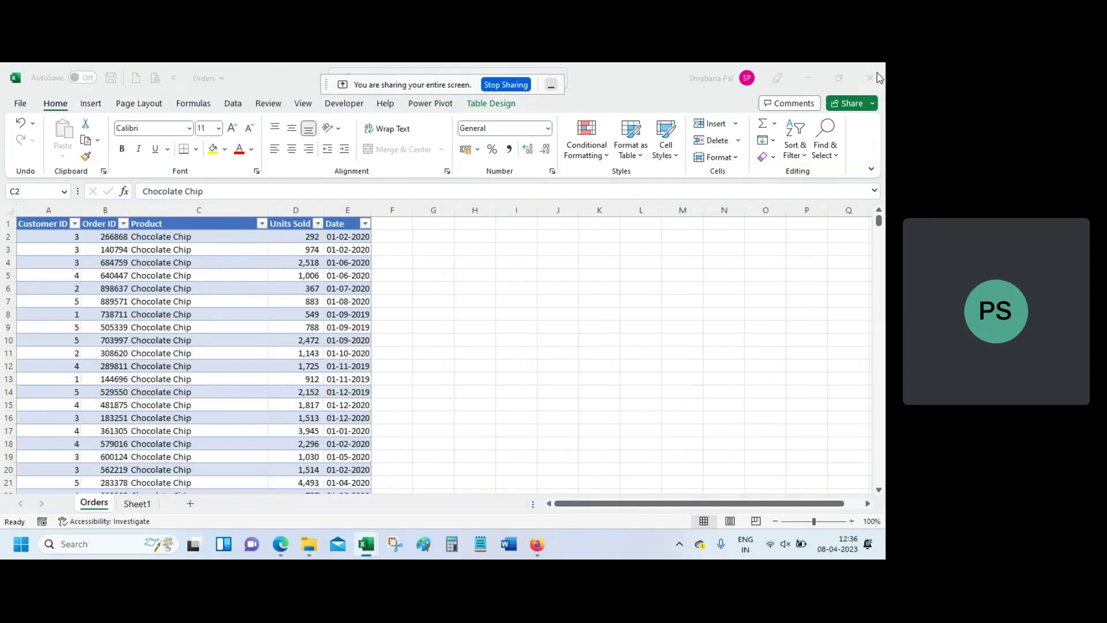
pyautogui.click(881, 78)
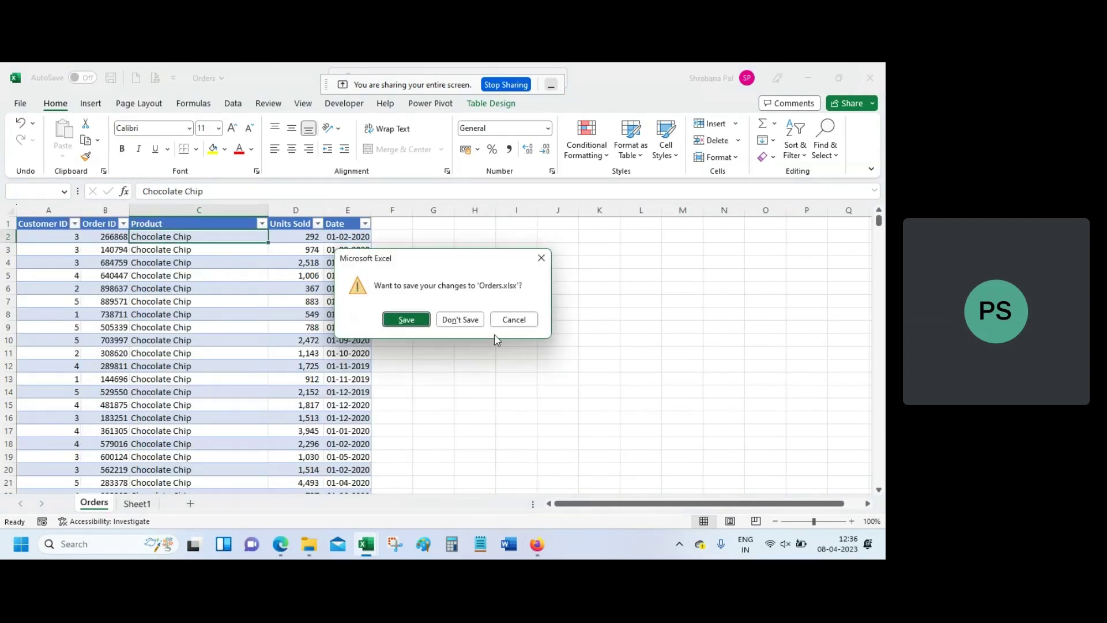
pyautogui.click(461, 320)
pyautogui.click(870, 78)
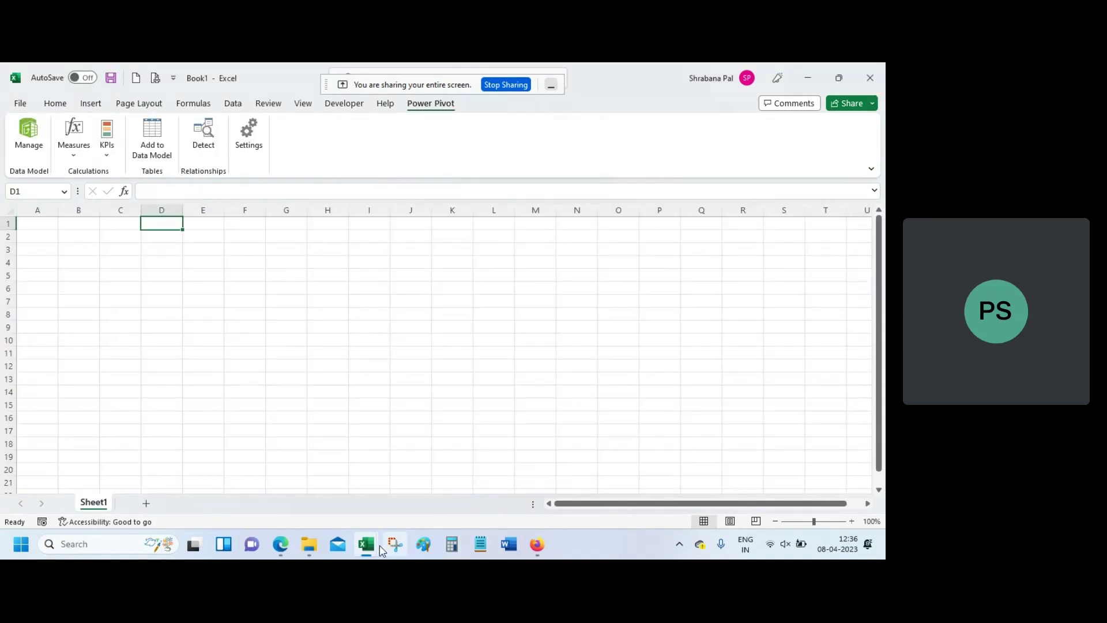
# Switch to the Power Pivot window and relate the Customer ID column of Orders to the Customer ID column of Customers.
pyautogui.moveTo(367, 544)
pyautogui.click(407, 502)
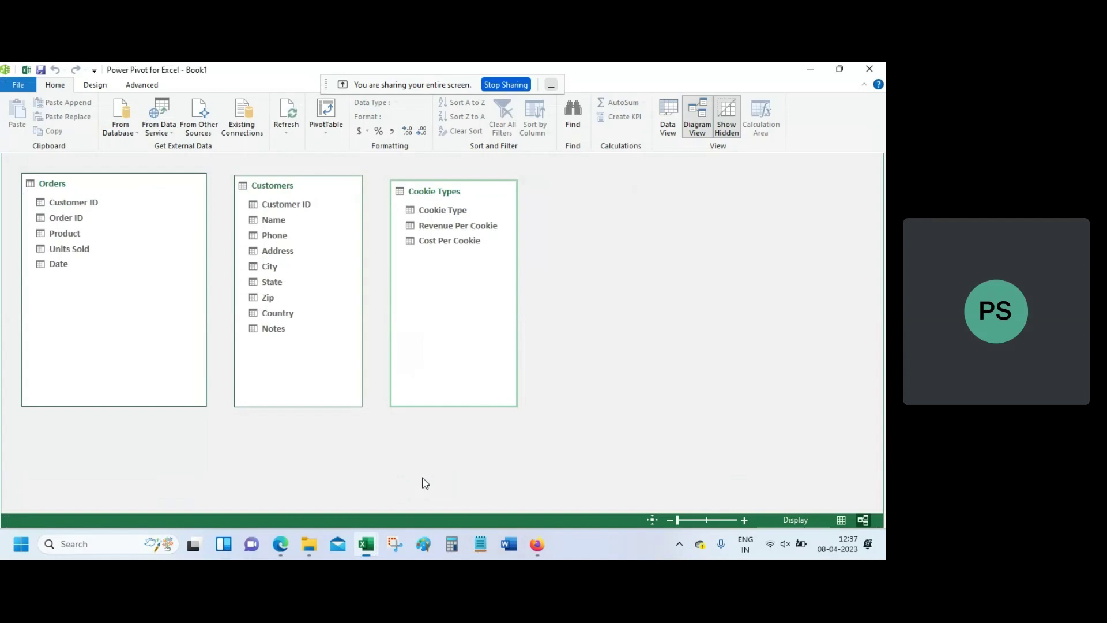
pyautogui.click(78, 206)
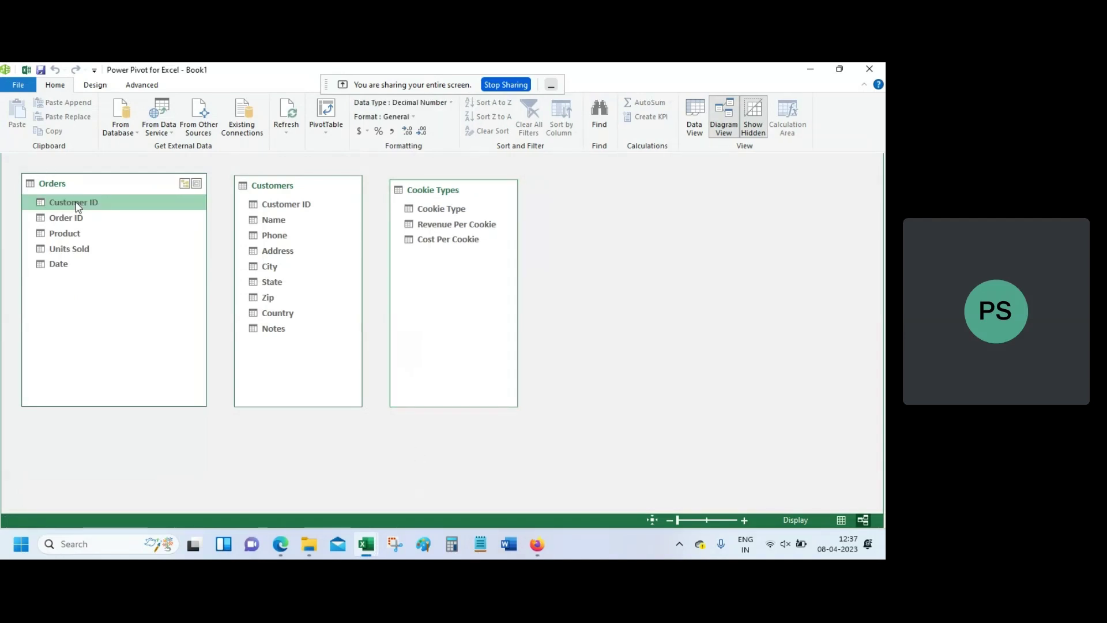
pyautogui.moveTo(211, 209); pyautogui.dragTo(286, 209)
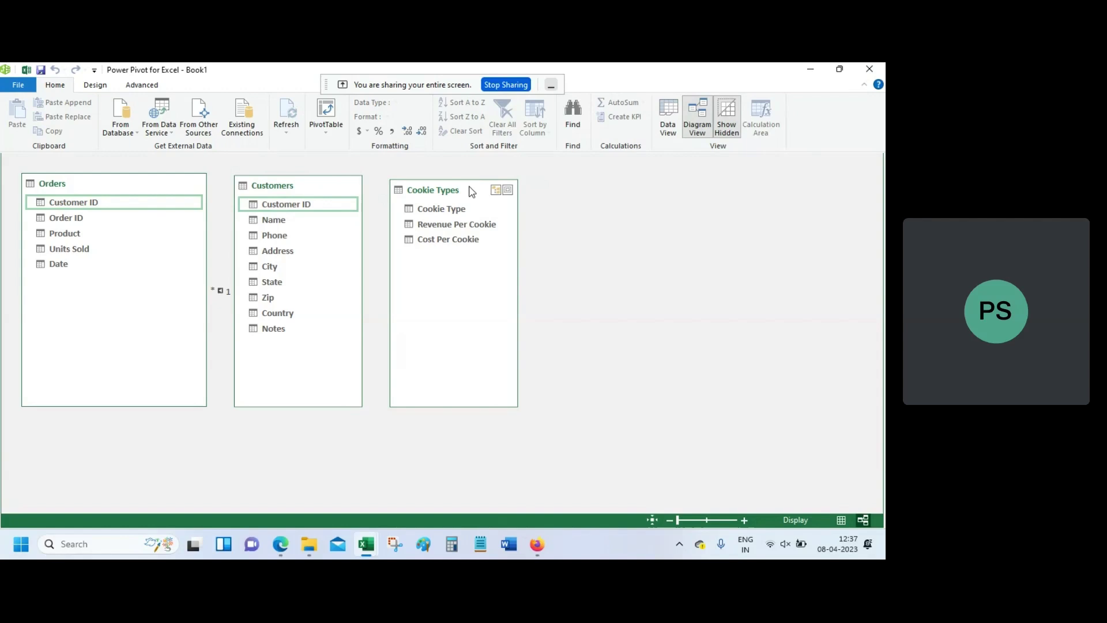
# Spread the Cookie Types and Customers tables apart in the diagram, and relate the Product column of Orders to Cookie Type in Cookie Types.
pyautogui.moveTo(470, 191); pyautogui.dragTo(717, 187)
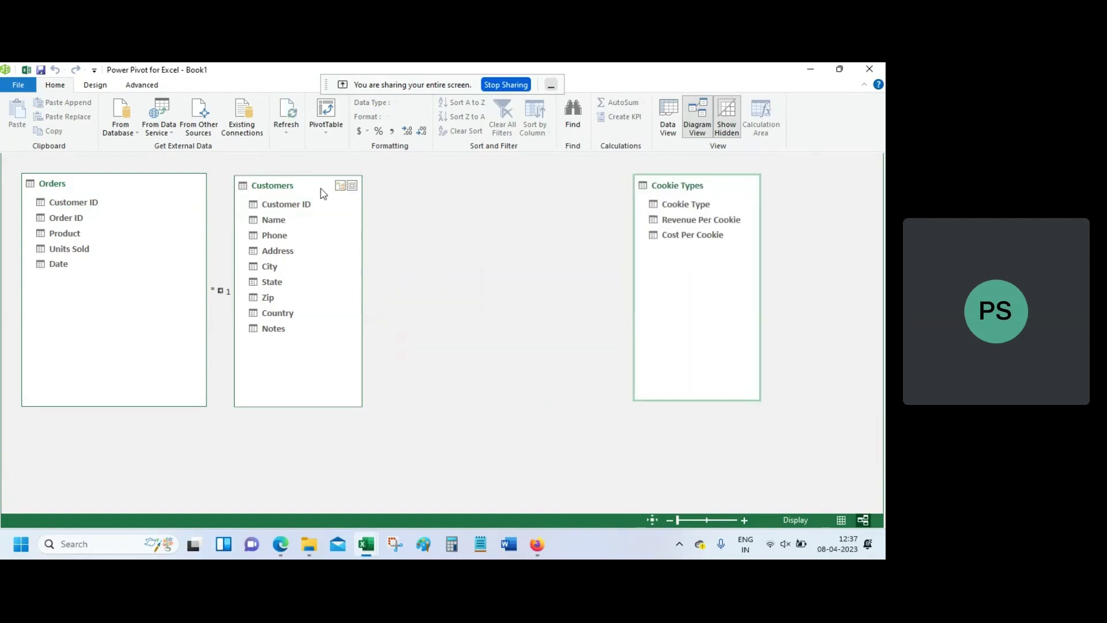
pyautogui.moveTo(321, 191); pyautogui.dragTo(478, 181)
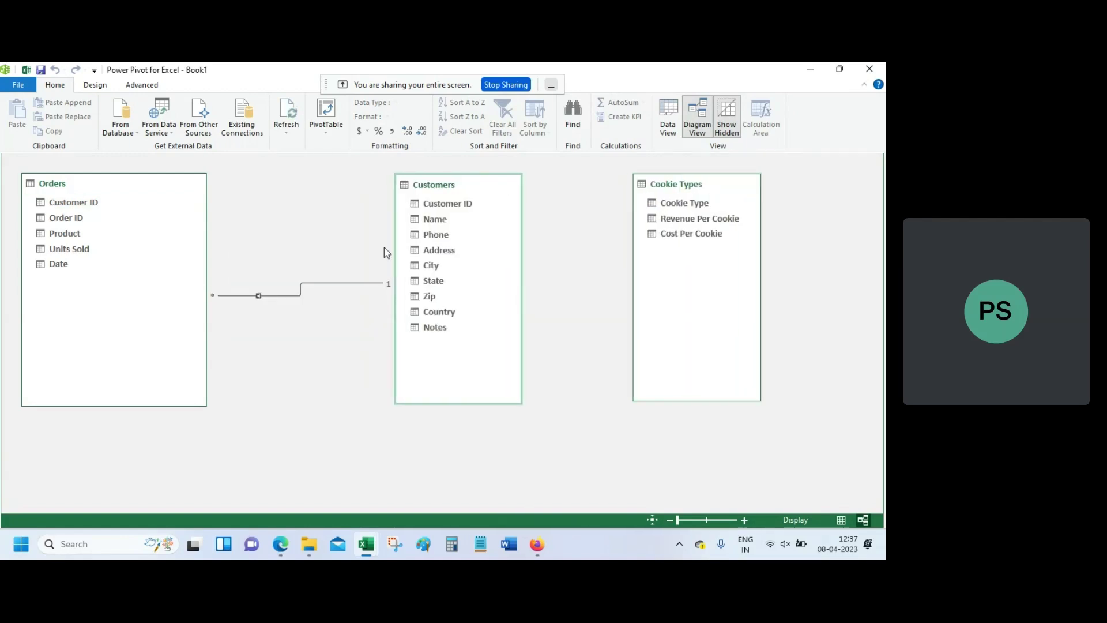
pyautogui.click(671, 206)
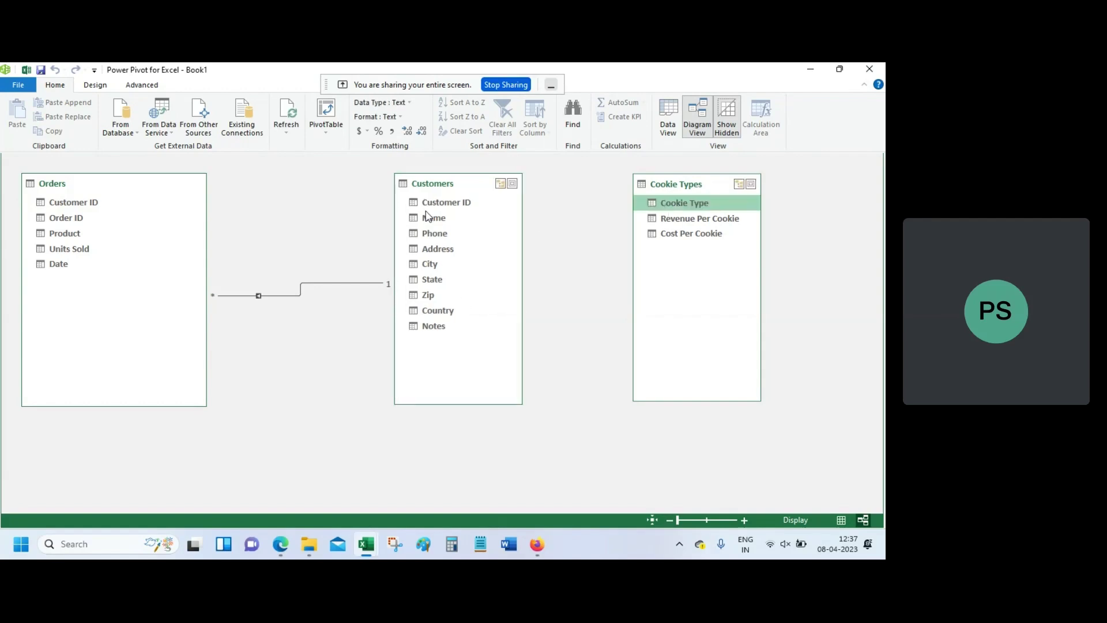
pyautogui.click(78, 237)
pyautogui.moveTo(79, 236); pyautogui.dragTo(663, 205)
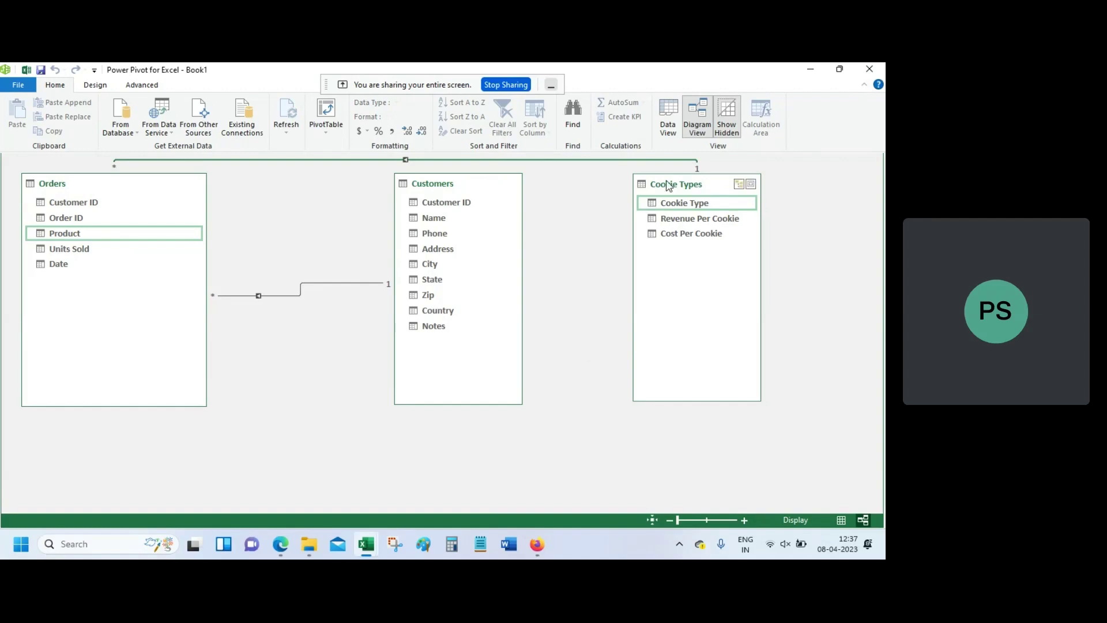
# Switch to the data view and refresh the Cookie Types table from its source.
pyautogui.click(664, 113)
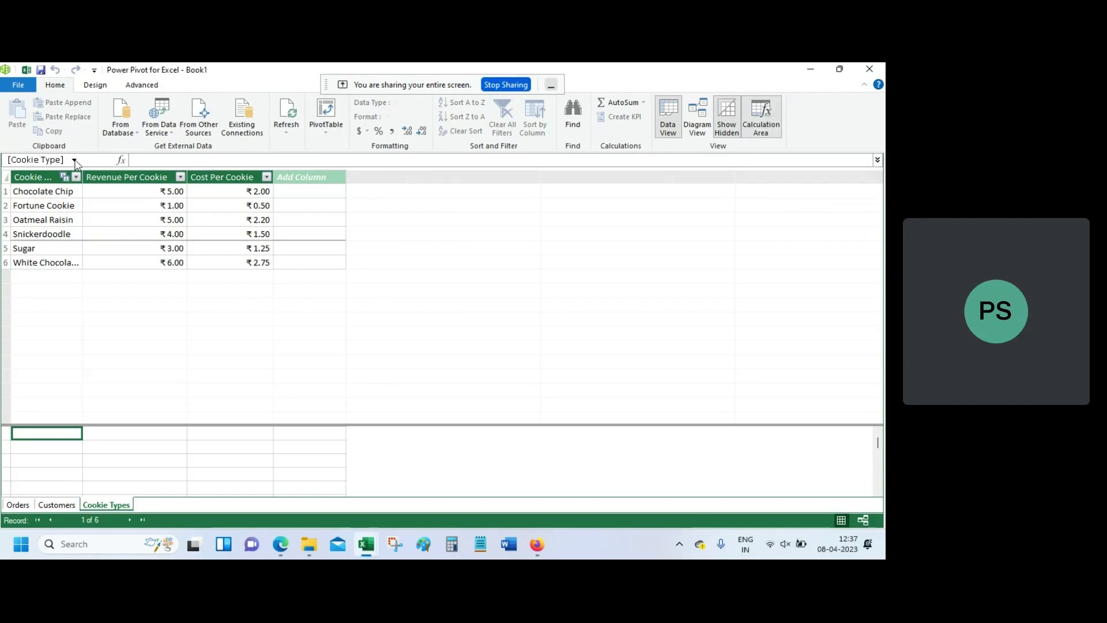
pyautogui.click(290, 136)
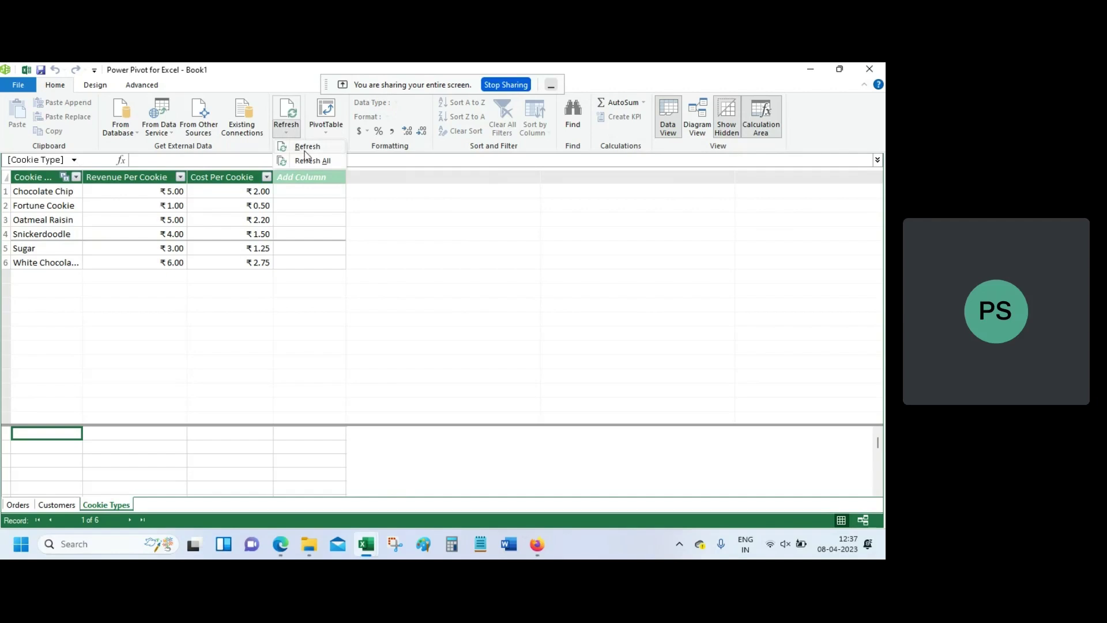
pyautogui.click(304, 151)
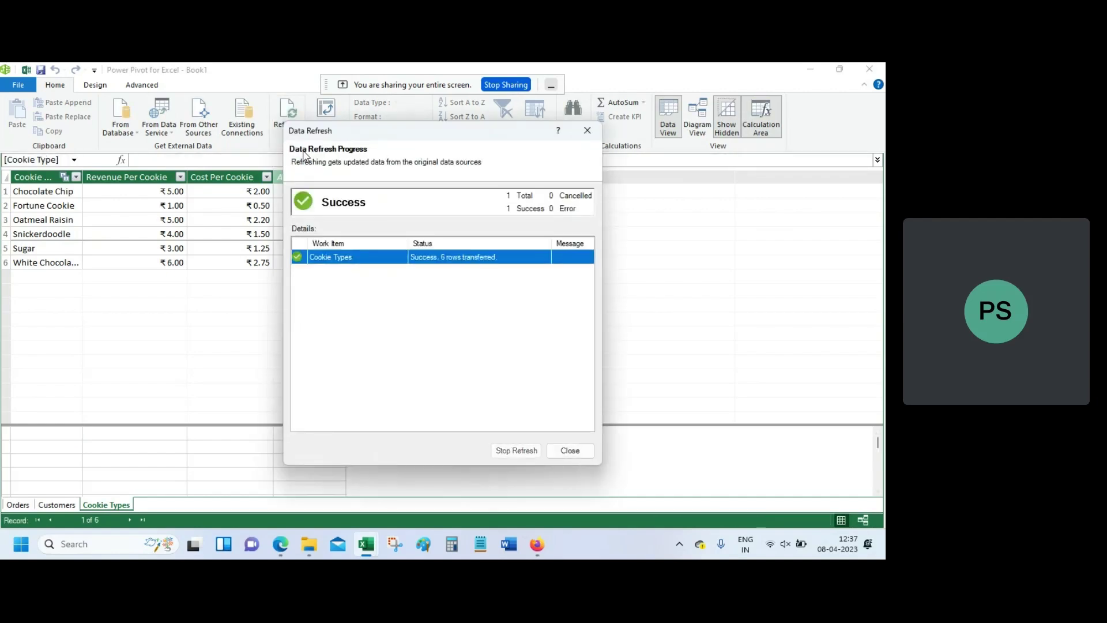
pyautogui.click(577, 454)
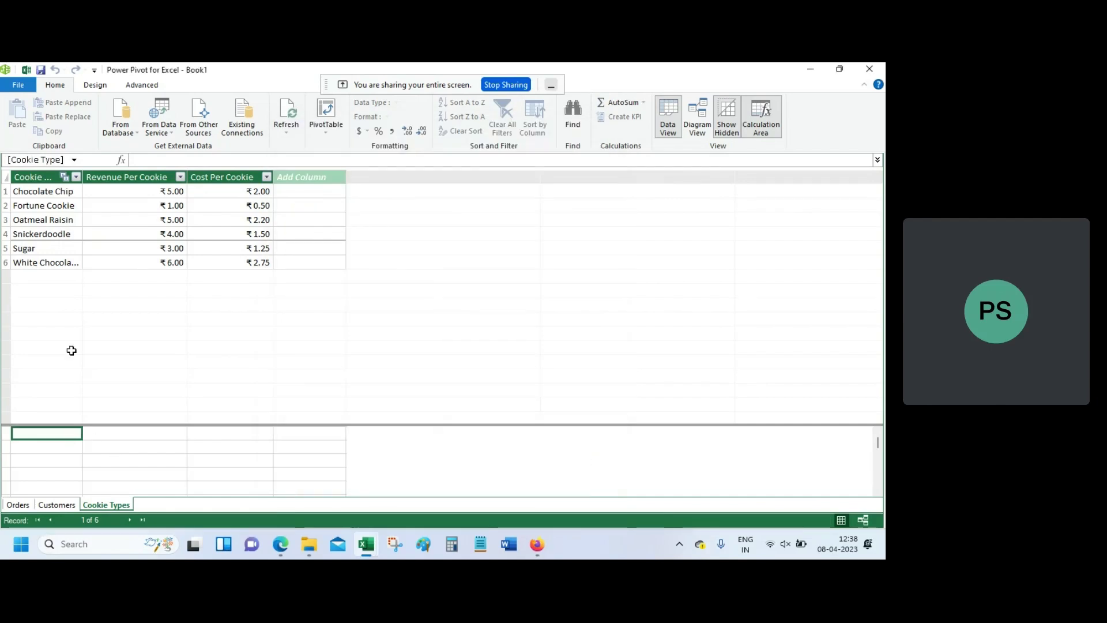
# View the Customers and Orders tables in the data view and look over the available design and advanced options.
pyautogui.click(62, 506)
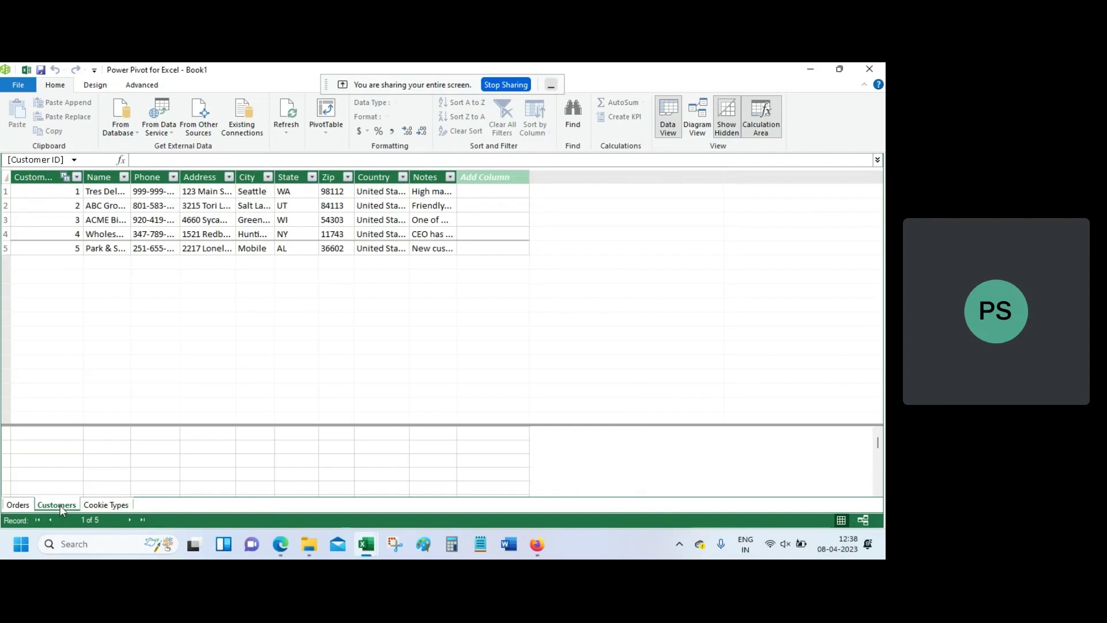
pyautogui.click(18, 505)
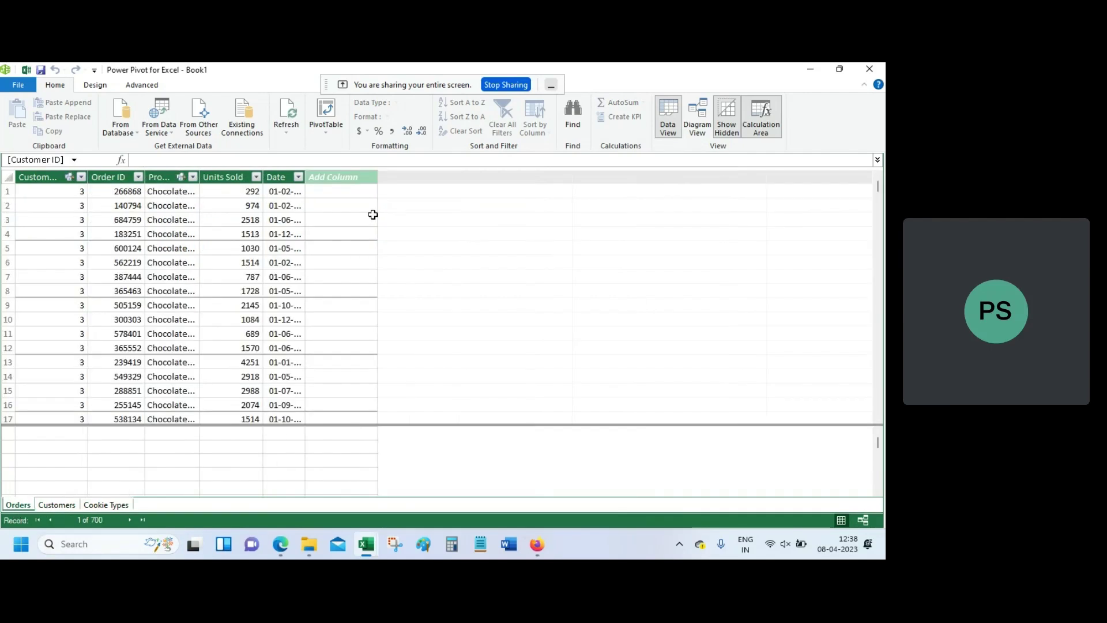
pyautogui.click(336, 176)
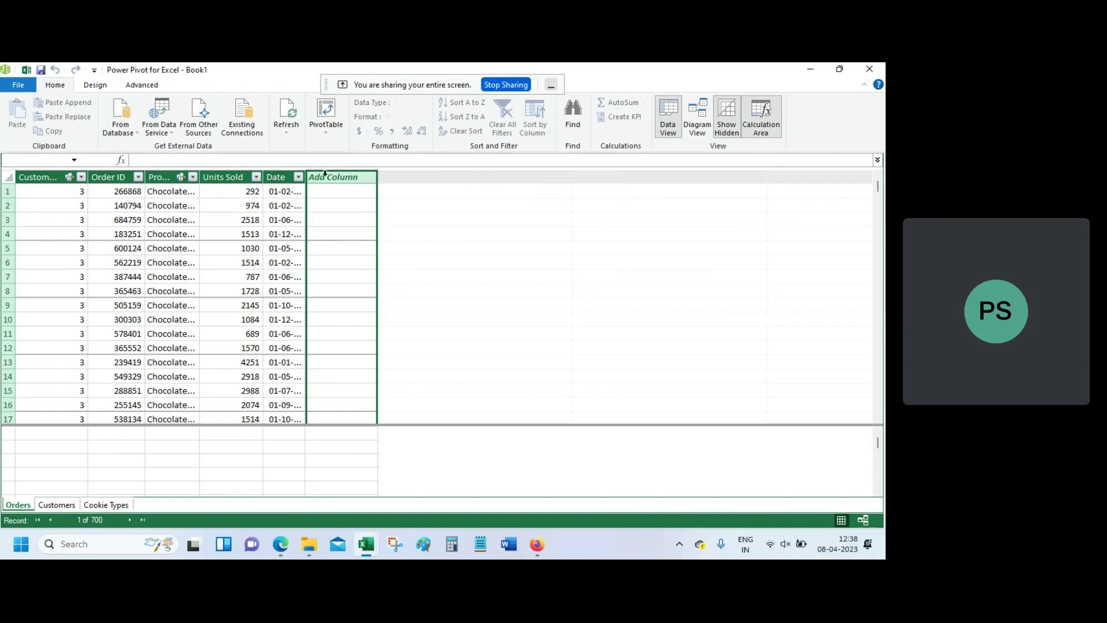
pyautogui.click(84, 84)
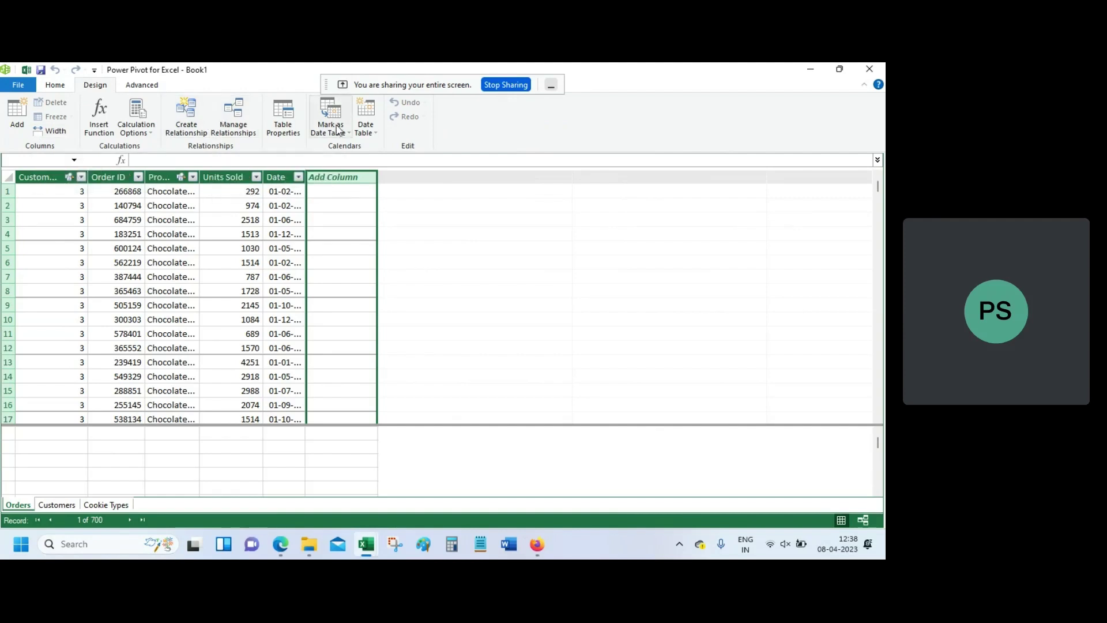
pyautogui.click(137, 88)
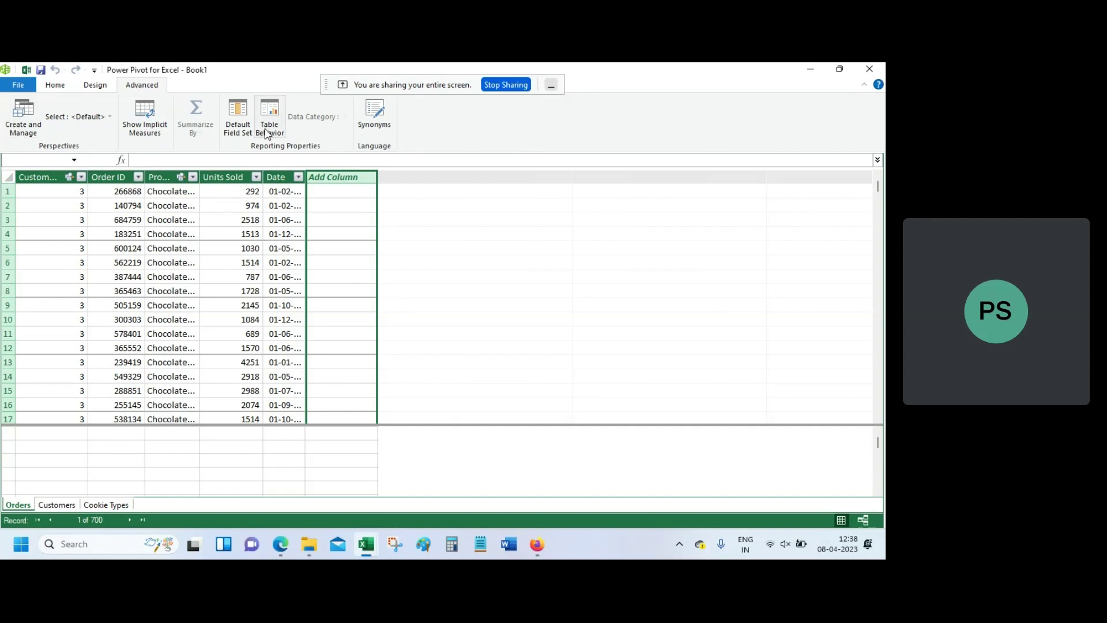
pyautogui.click(72, 437)
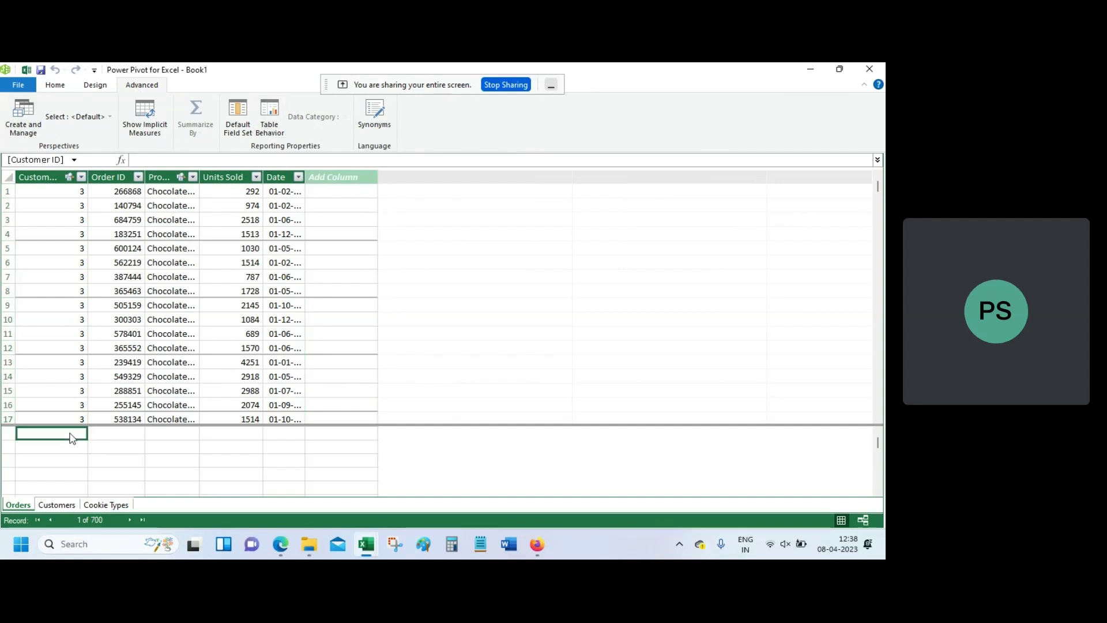
# Try to insert a calculated column in the Orders table.
pyautogui.click(336, 175)
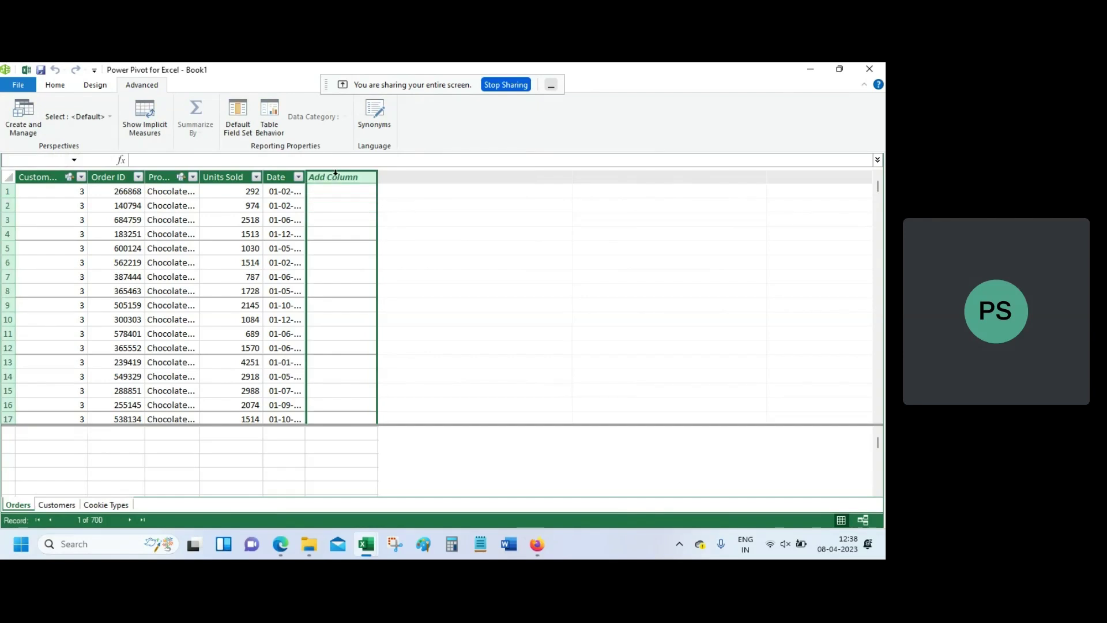
pyautogui.rightClick(335, 173)
pyautogui.click(379, 198)
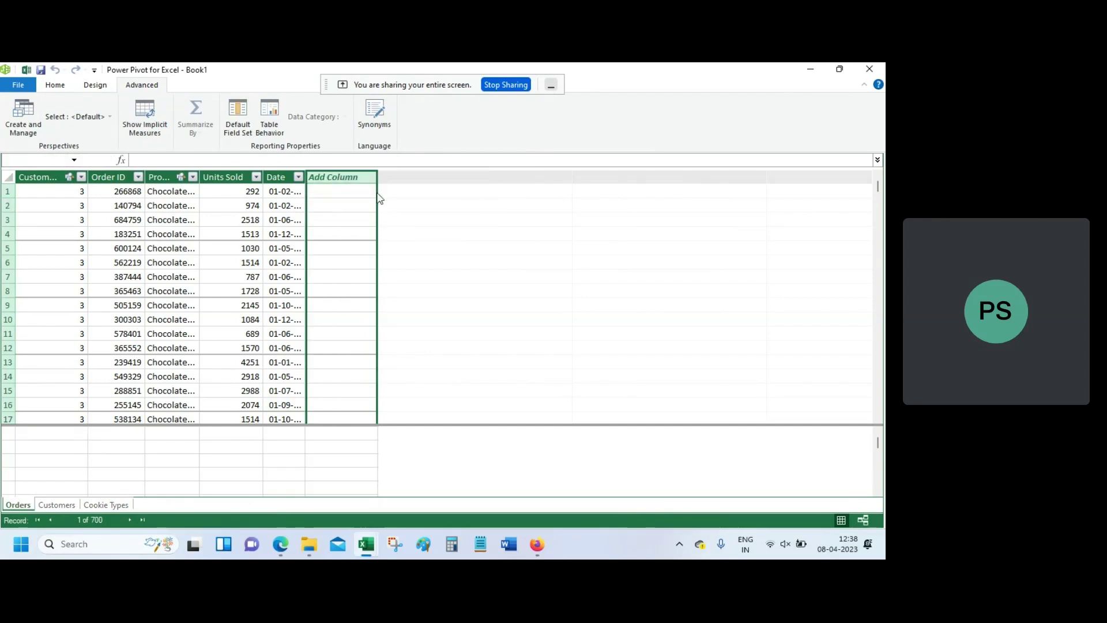
pyautogui.write('=')
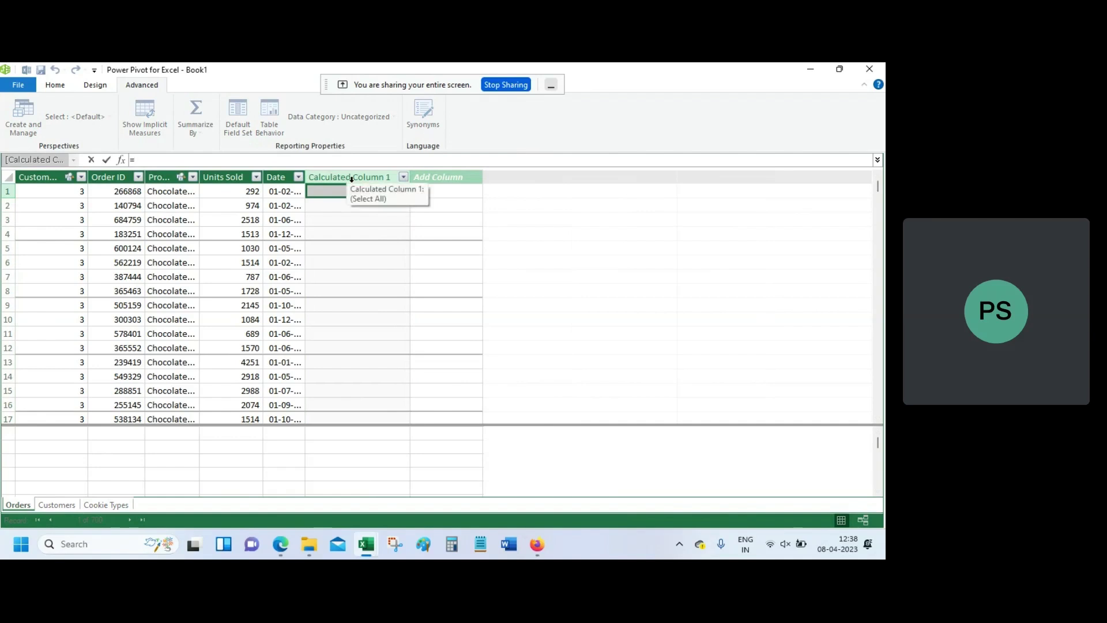
pyautogui.click(350, 191)
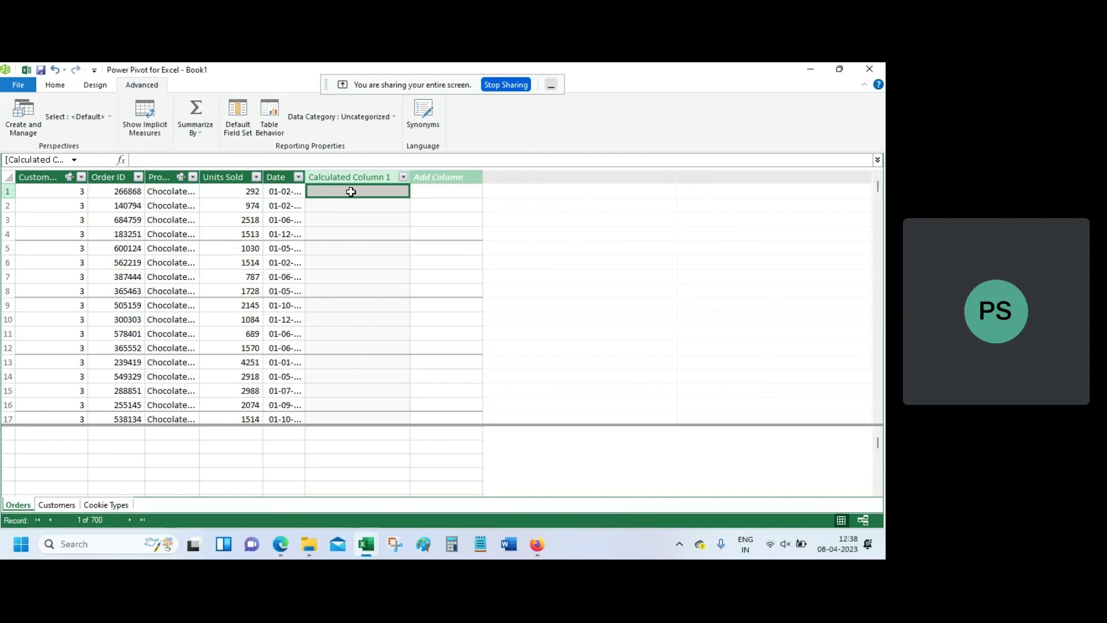
pyautogui.click(78, 440)
pyautogui.doubleClick(78, 437)
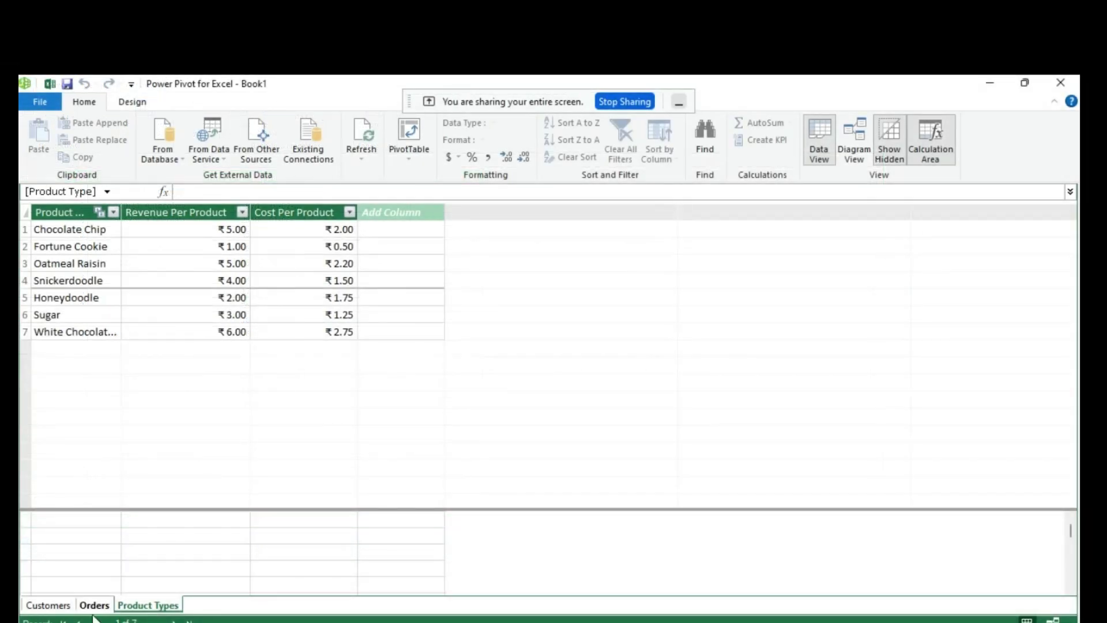
# Insert a new calculated column in the Orders table and name it Revenue.
pyautogui.click(94, 605)
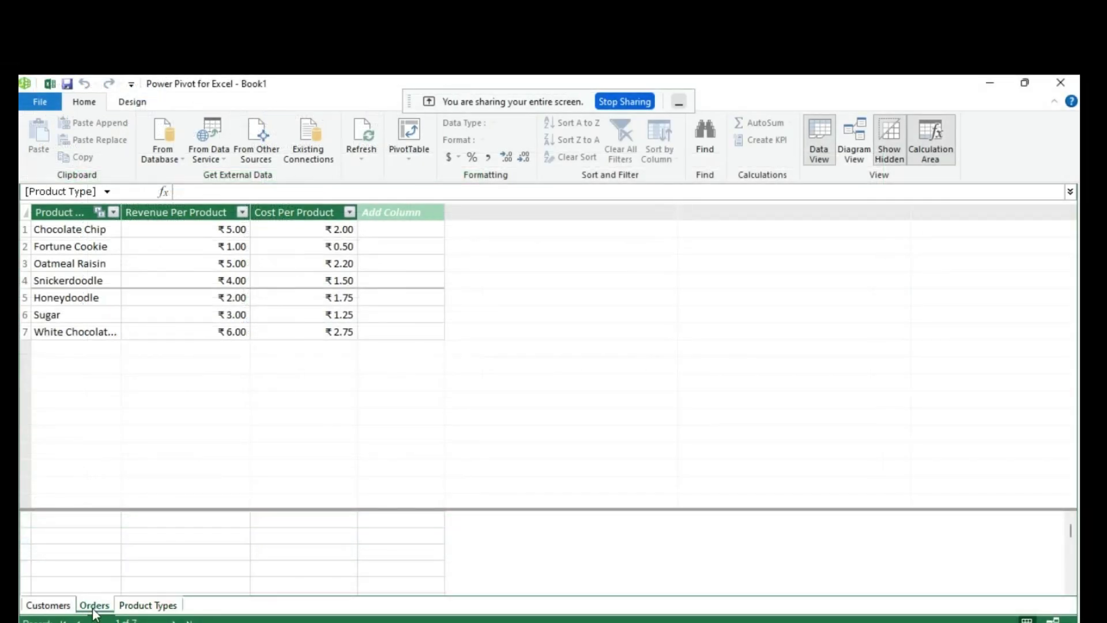
pyautogui.click(423, 212)
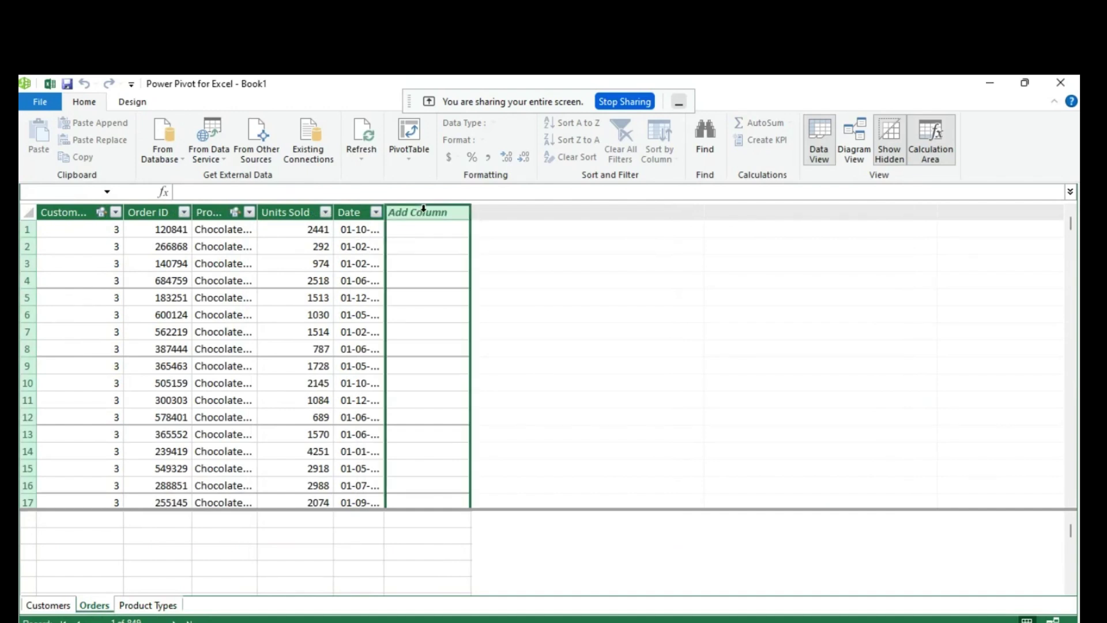
pyautogui.rightClick(423, 212)
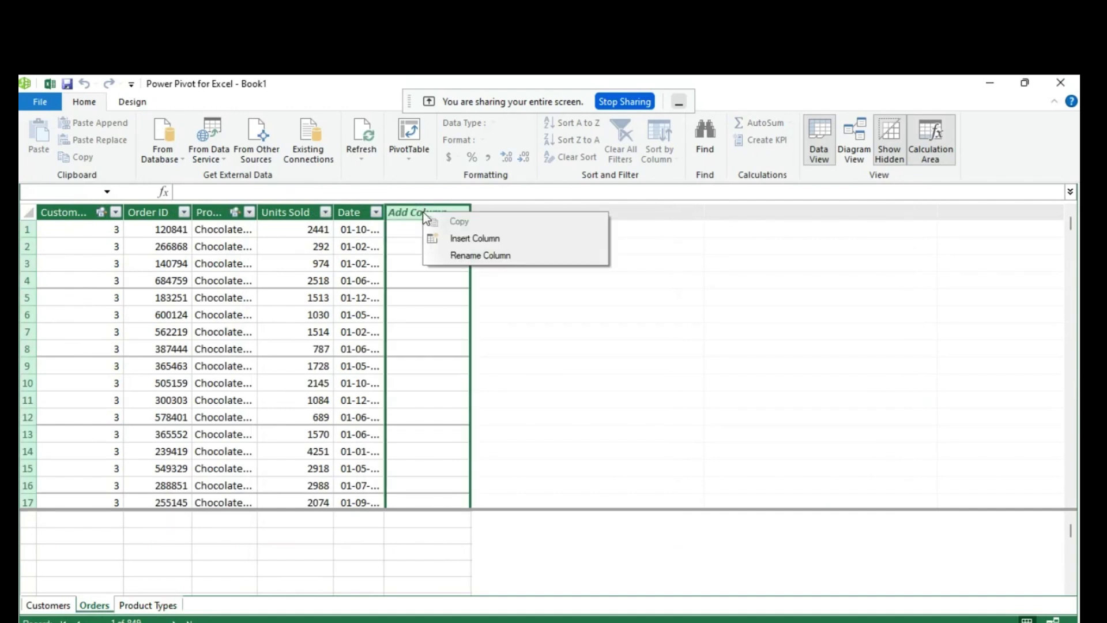
pyautogui.click(460, 240)
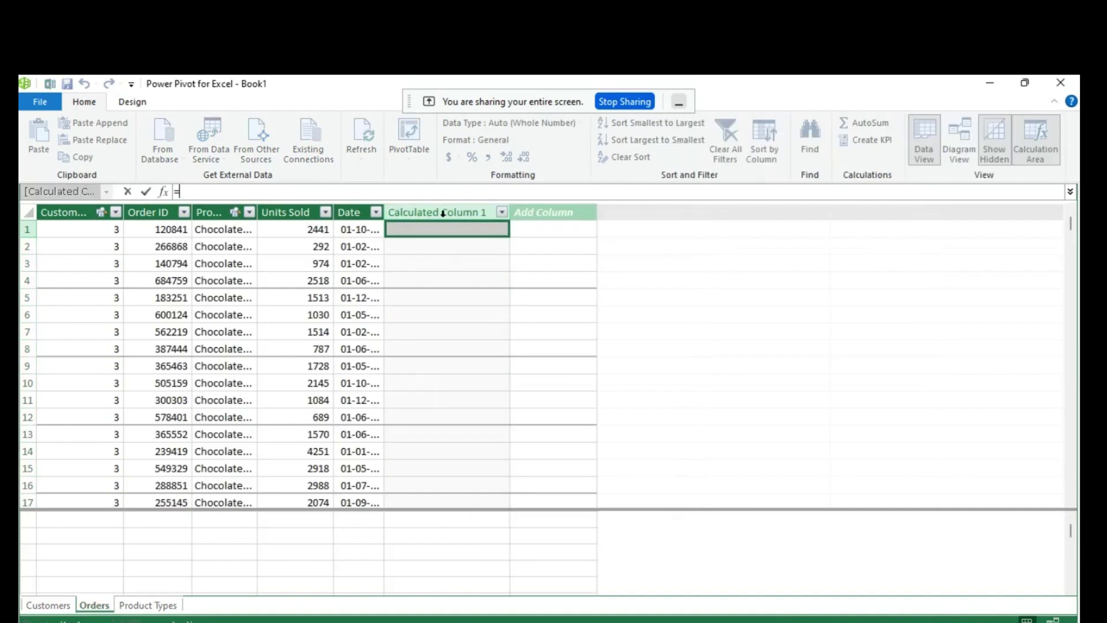
pyautogui.doubleClick(442, 212)
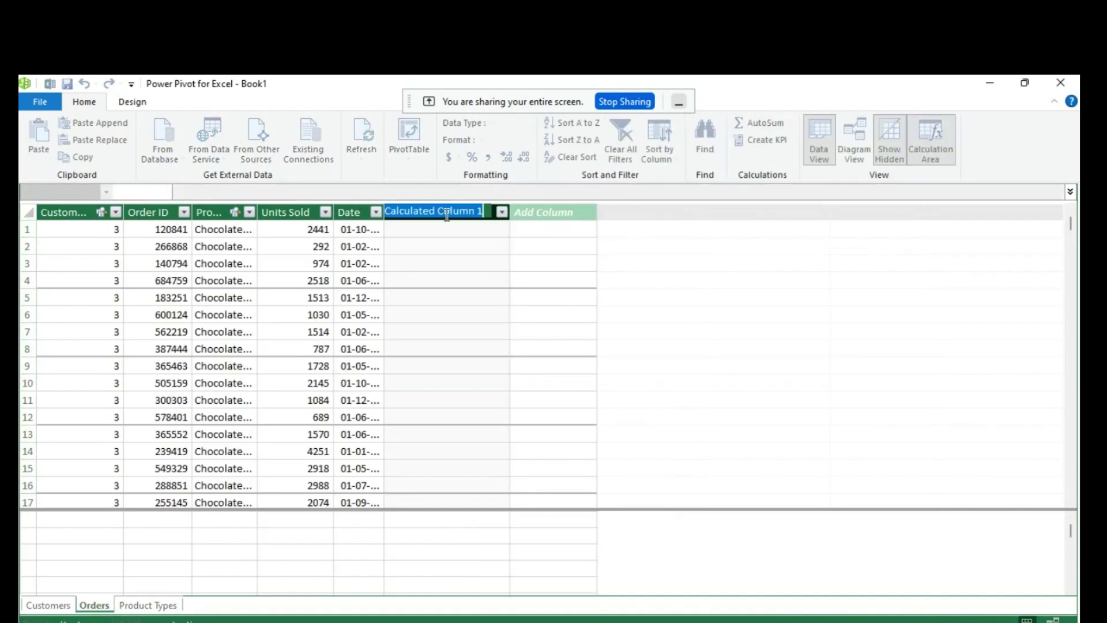
pyautogui.write('Revenue')
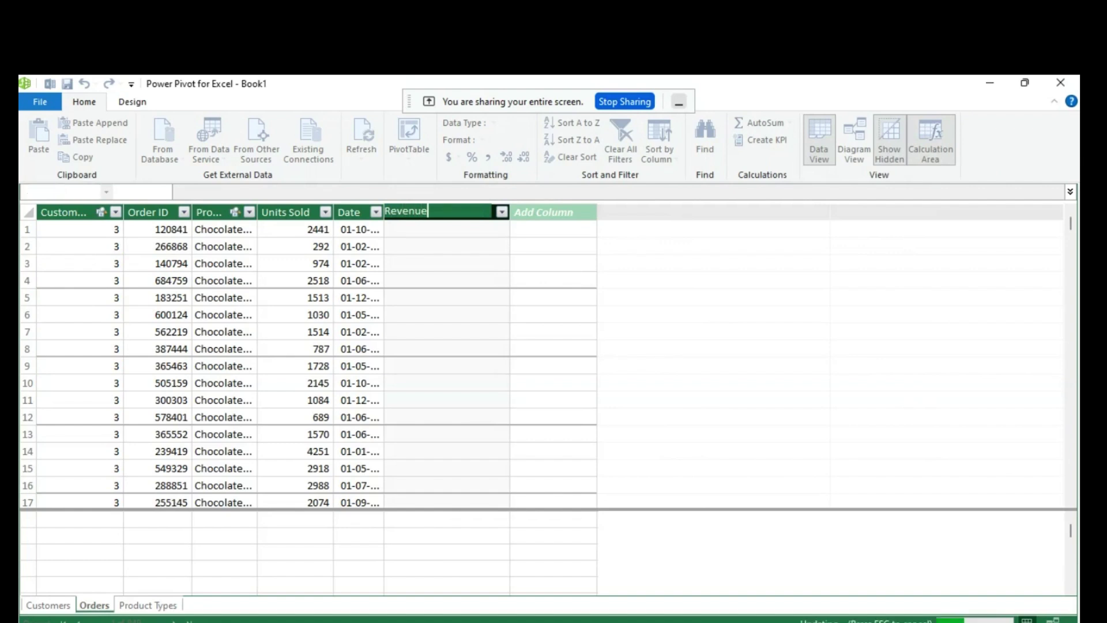
pyautogui.press('Return')
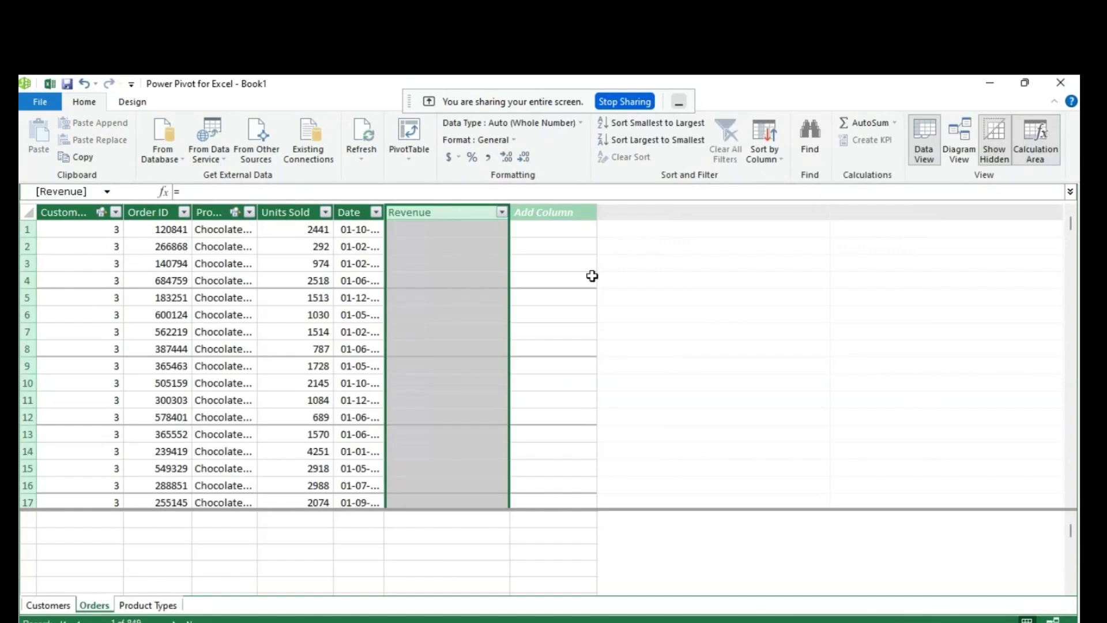
# Add another calculated column after Revenue in the Orders table and name it Cost.
pyautogui.click(541, 212)
pyautogui.doubleClick(540, 212)
pyautogui.rightClick(540, 213)
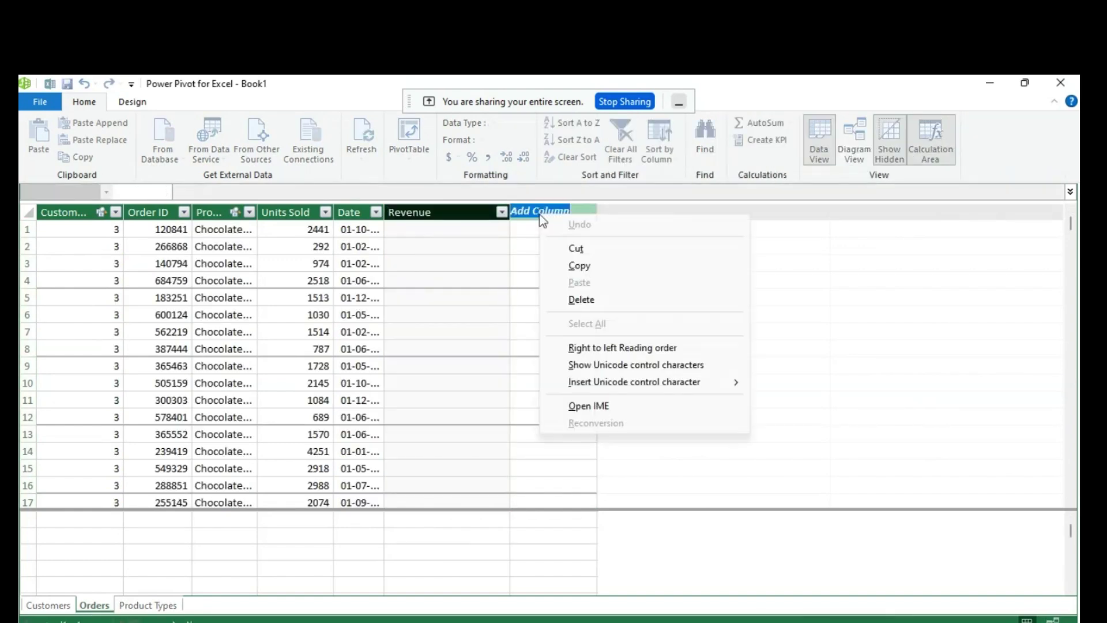
pyautogui.click(544, 208)
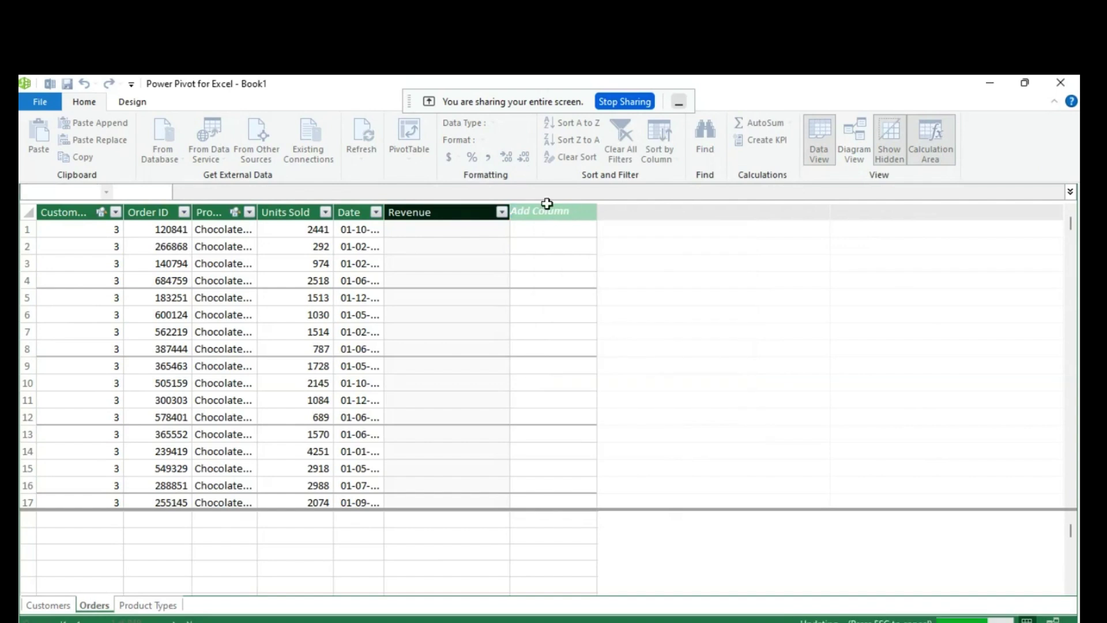
pyautogui.click(546, 206)
pyautogui.doubleClick(548, 211)
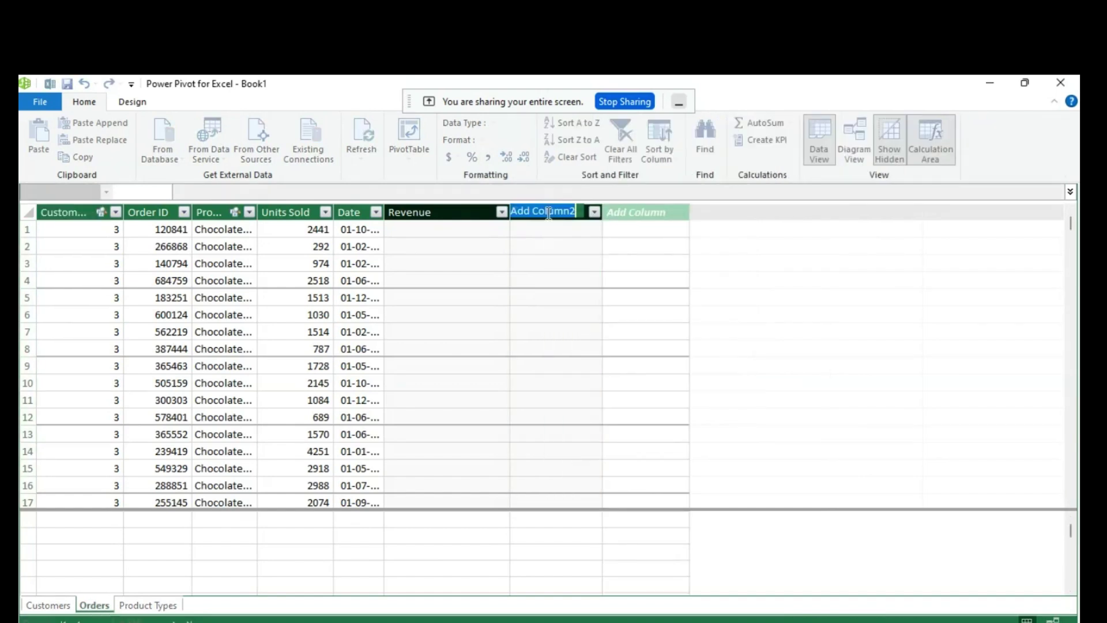
pyautogui.write('Cost')
pyautogui.press('Return')
# Add a third calculated column after Cost in the Orders table and name it Profit.
pyautogui.click(668, 212)
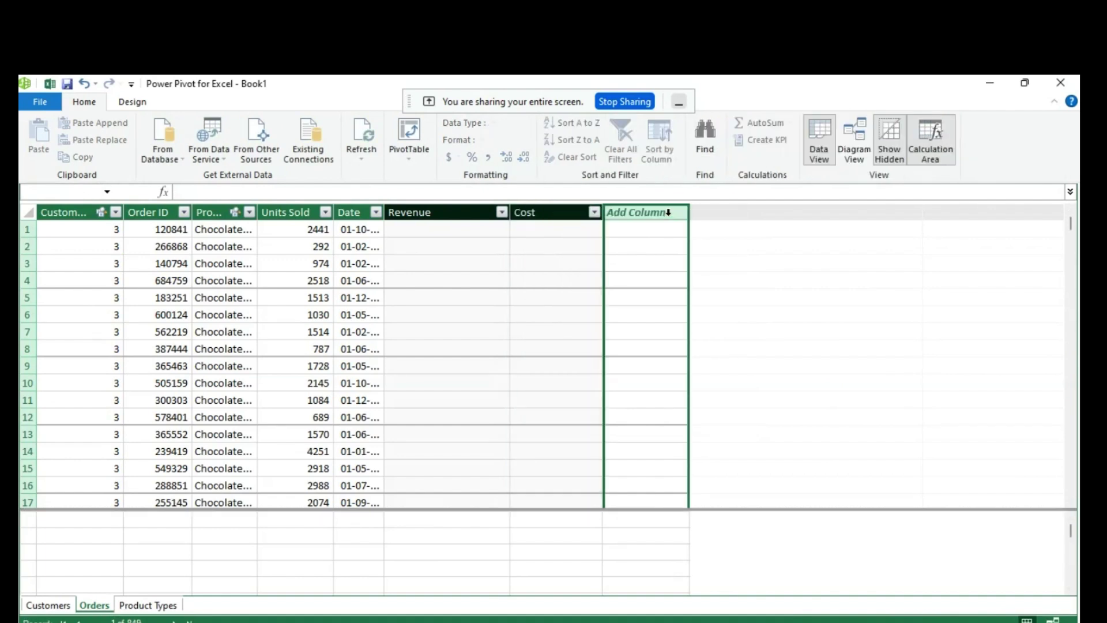
pyautogui.doubleClick(668, 212)
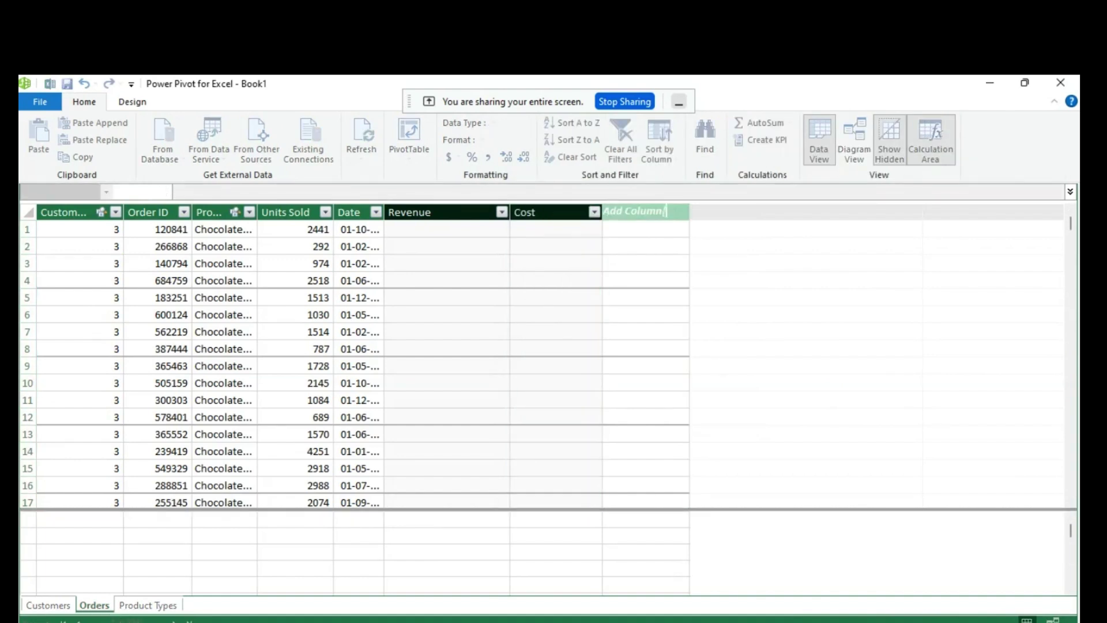
pyautogui.press('BackSpace')
pyautogui.press('BackSpace')
pyautogui.press('BackSpace')
pyautogui.press('BackSpace')
pyautogui.press('BackSpace')
pyautogui.press('BackSpace')
pyautogui.press('BackSpace')
pyautogui.press('BackSpace')
pyautogui.press('BackSpace')
pyautogui.press('BackSpace')
pyautogui.write('Profit')
pyautogui.press('Return')
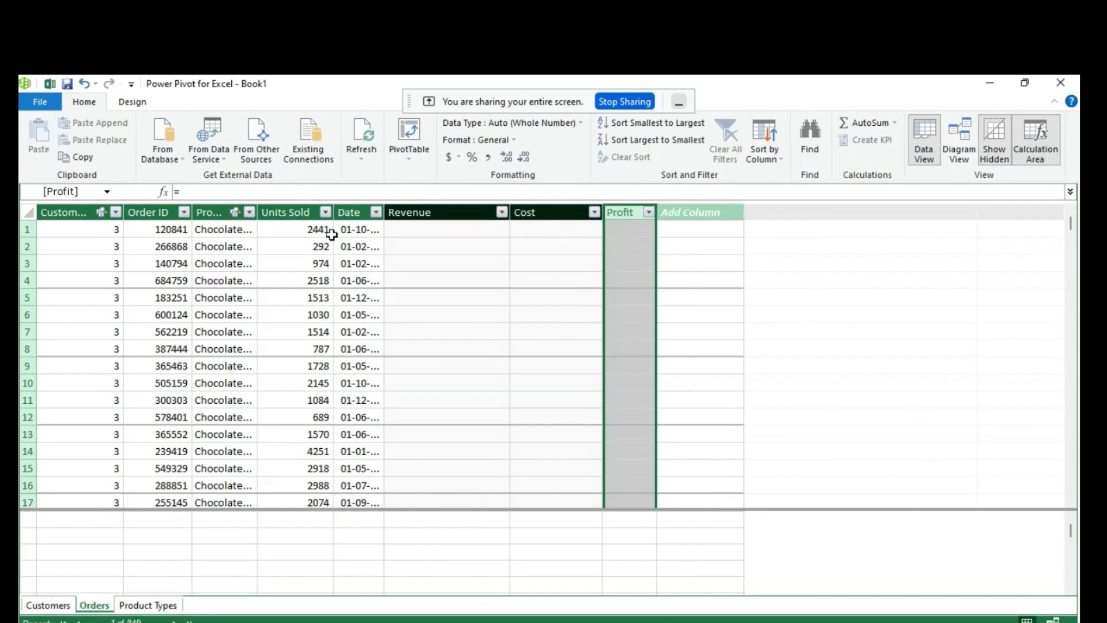
# Try the formula =RELATED('Product Types'[Revenue Per Product]*Orders[Units Sold]) in the Revenue column of the Orders table.
pyautogui.click(417, 228)
pyautogui.click(301, 231)
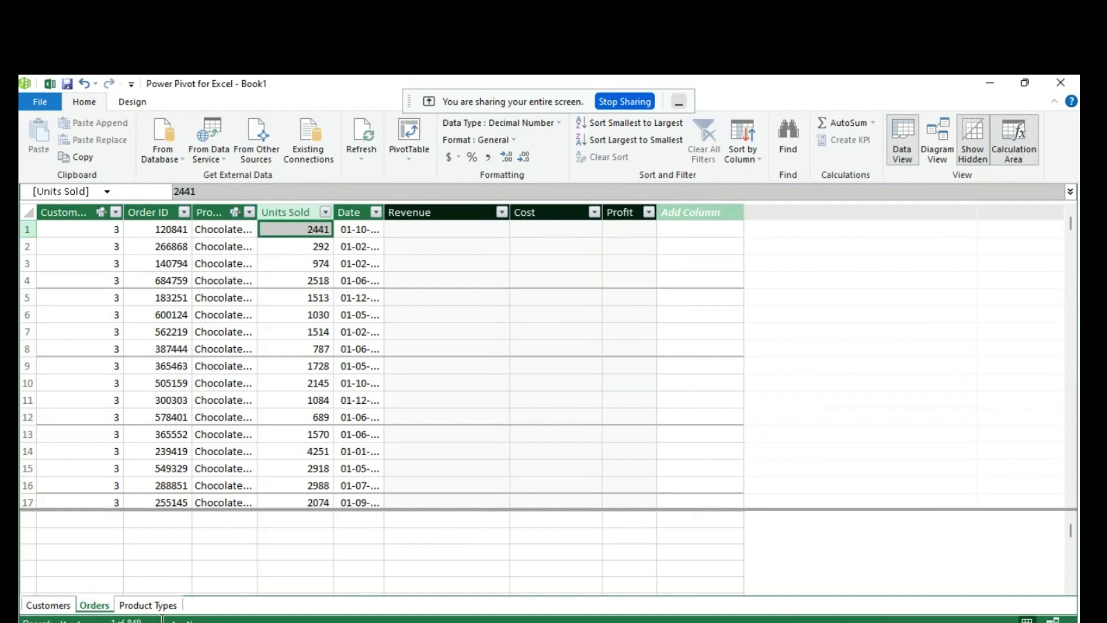
pyautogui.click(163, 607)
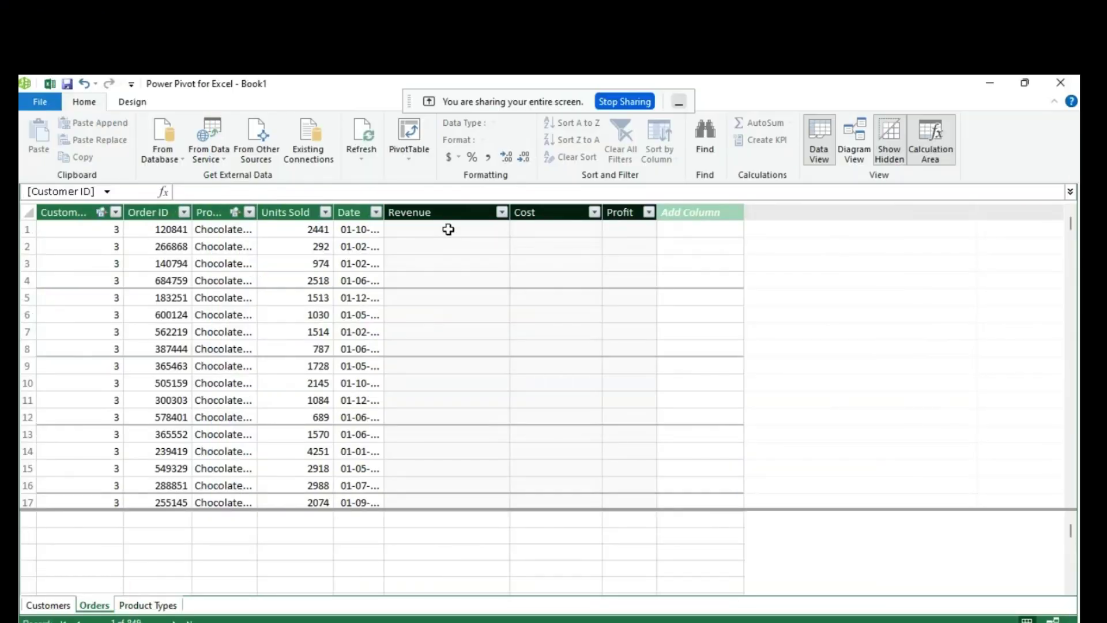
pyautogui.click(448, 229)
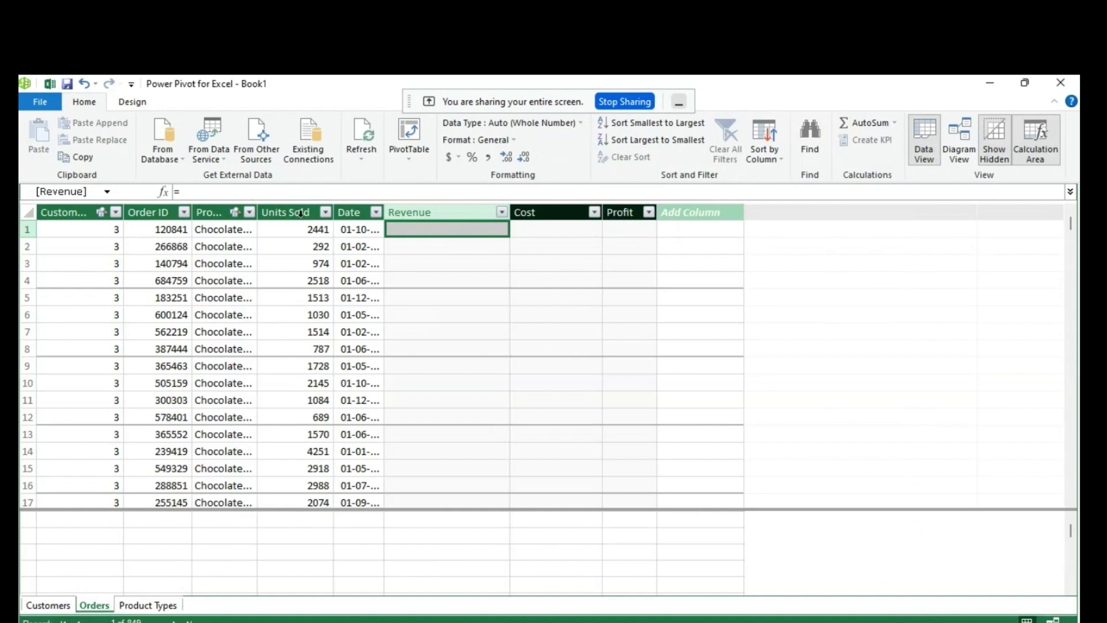
pyautogui.click(214, 192)
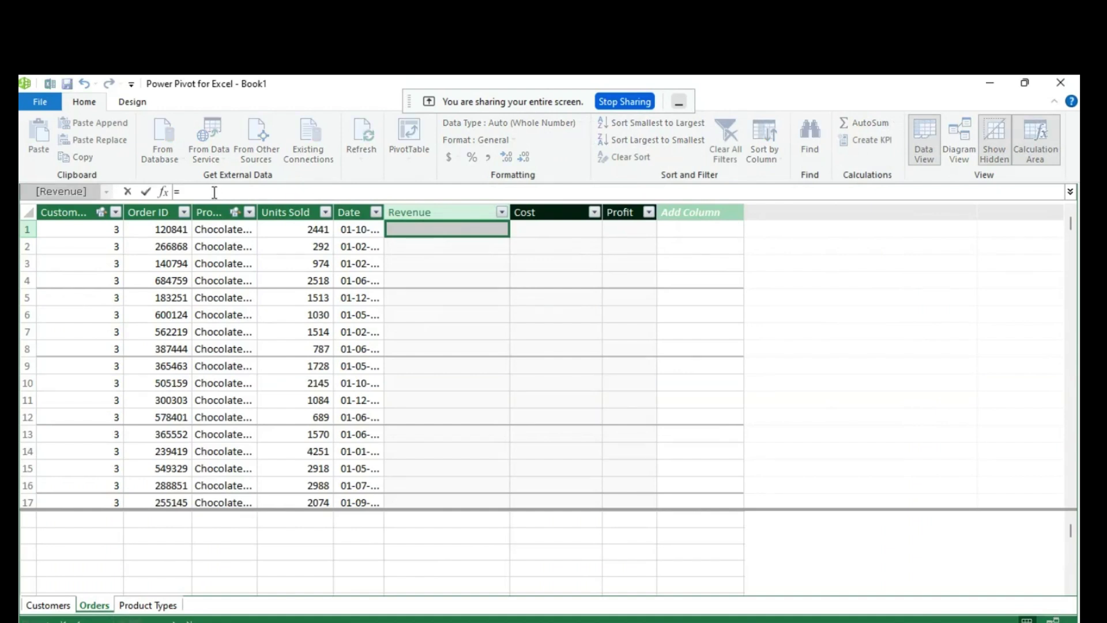
pyautogui.write('=rela')
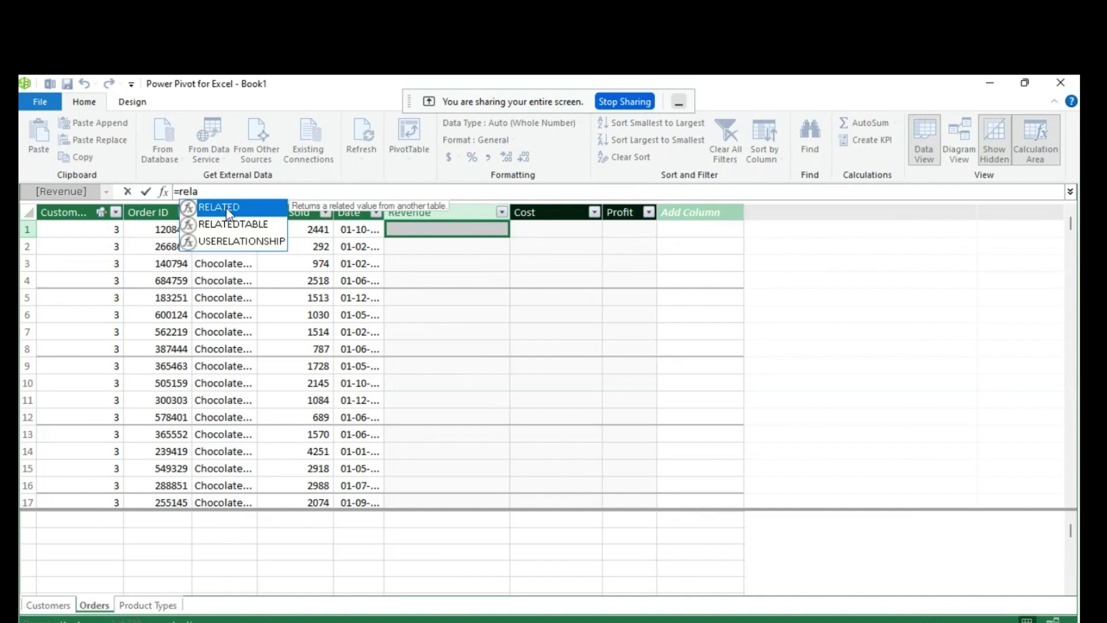
pyautogui.doubleClick(228, 208)
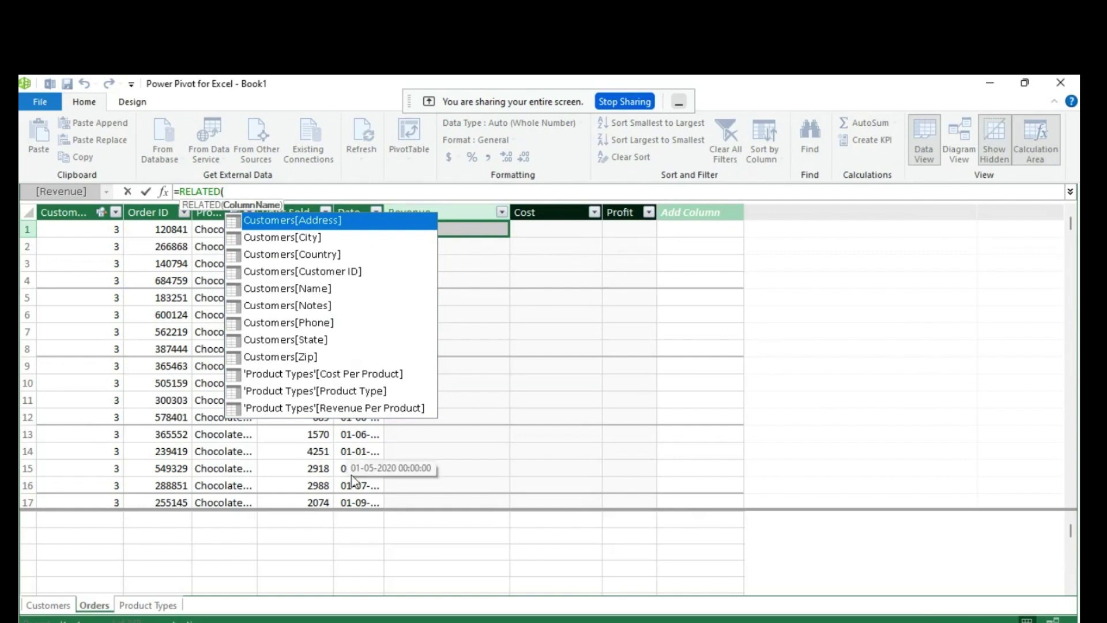
pyautogui.doubleClick(372, 412)
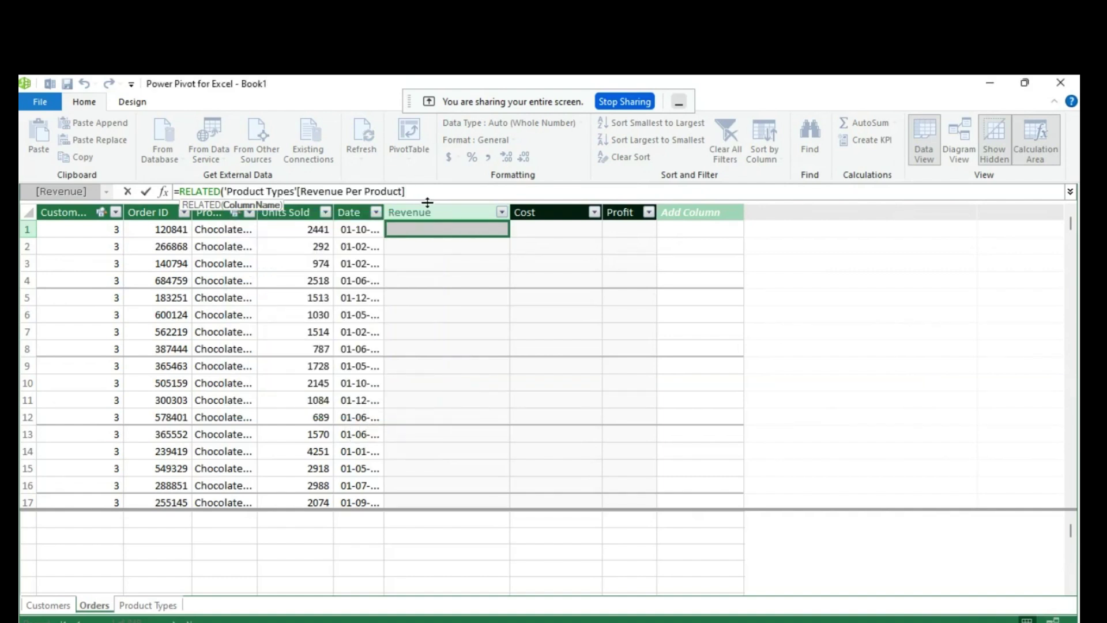
pyautogui.write('*')
pyautogui.click(306, 228)
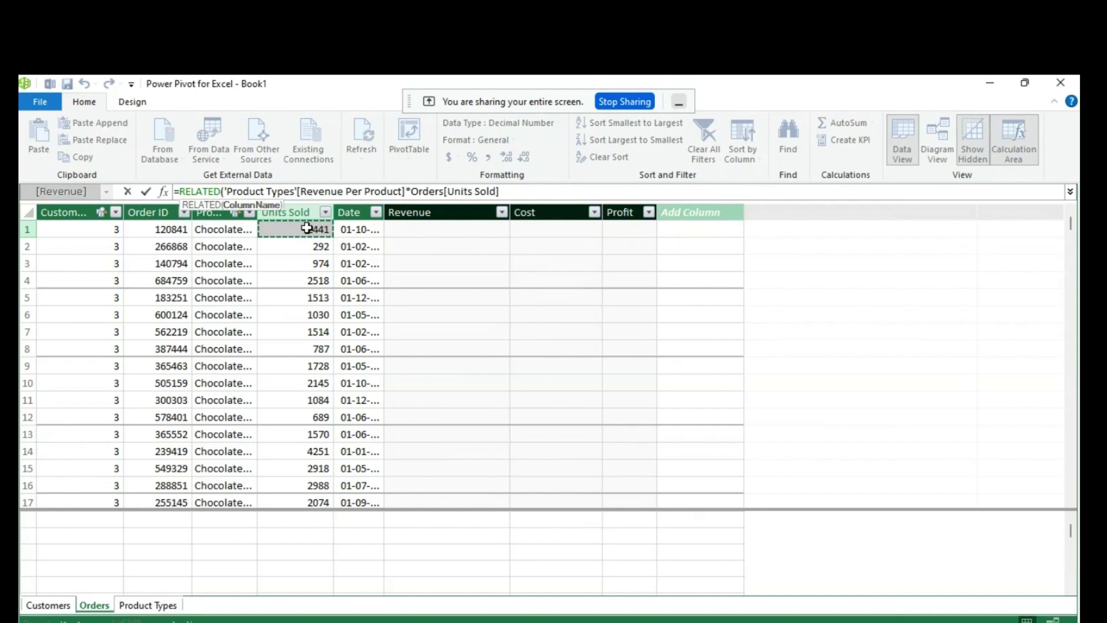
pyautogui.write(')')
pyautogui.press('Return')
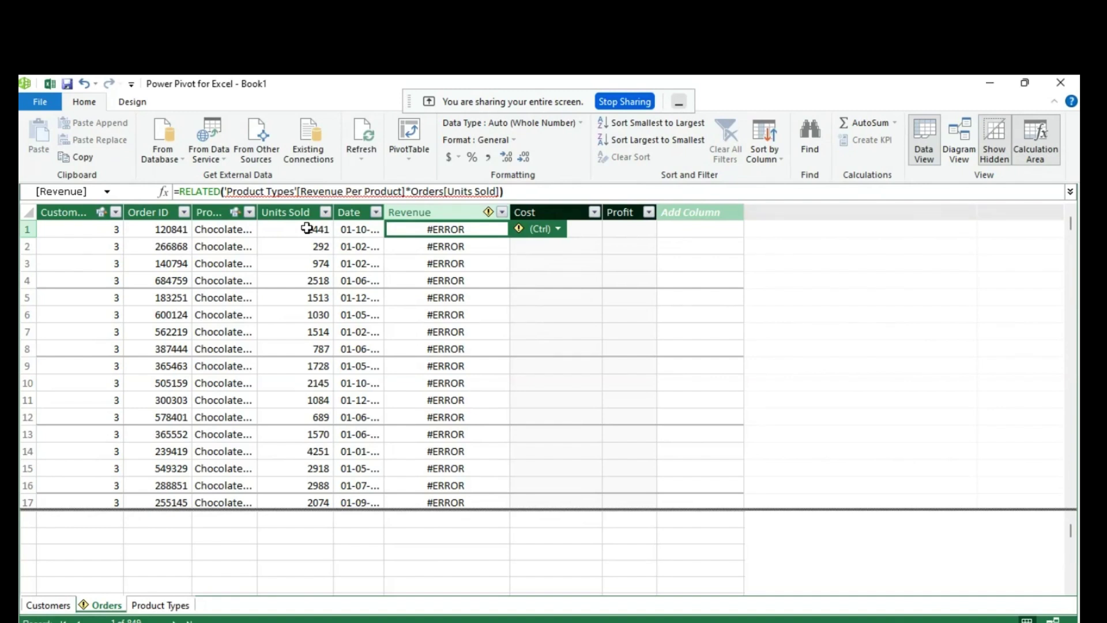
# Correct the Revenue column's formula to =RELATED('Product Types'[Revenue Per Product])*Orders[Units Sold].
pyautogui.click(405, 191)
pyautogui.write(')')
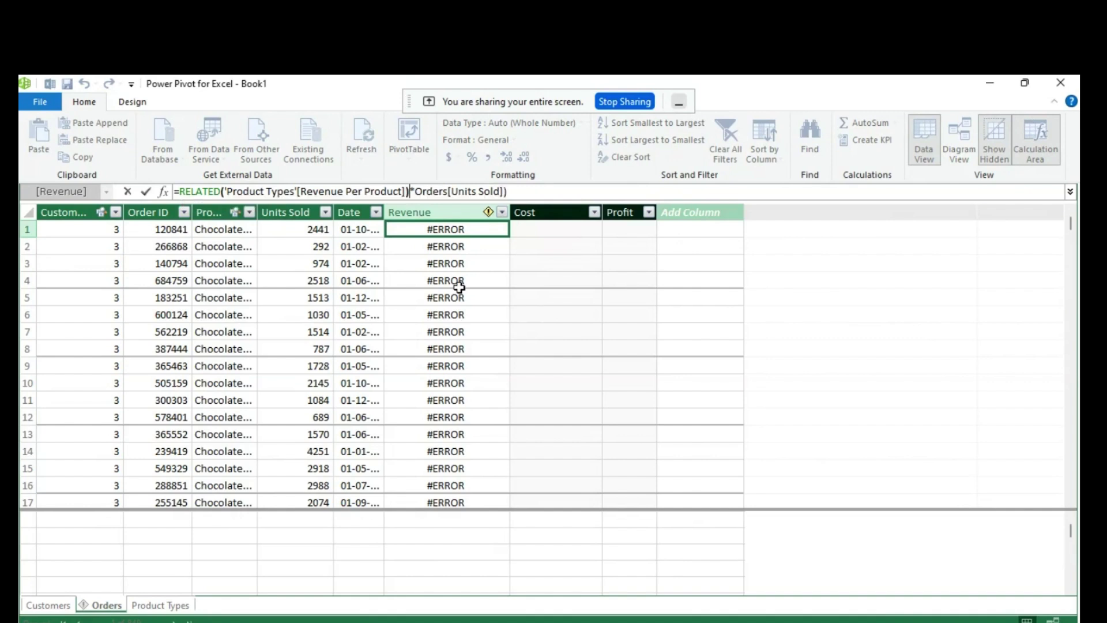
pyautogui.click(522, 191)
pyautogui.press('Return')
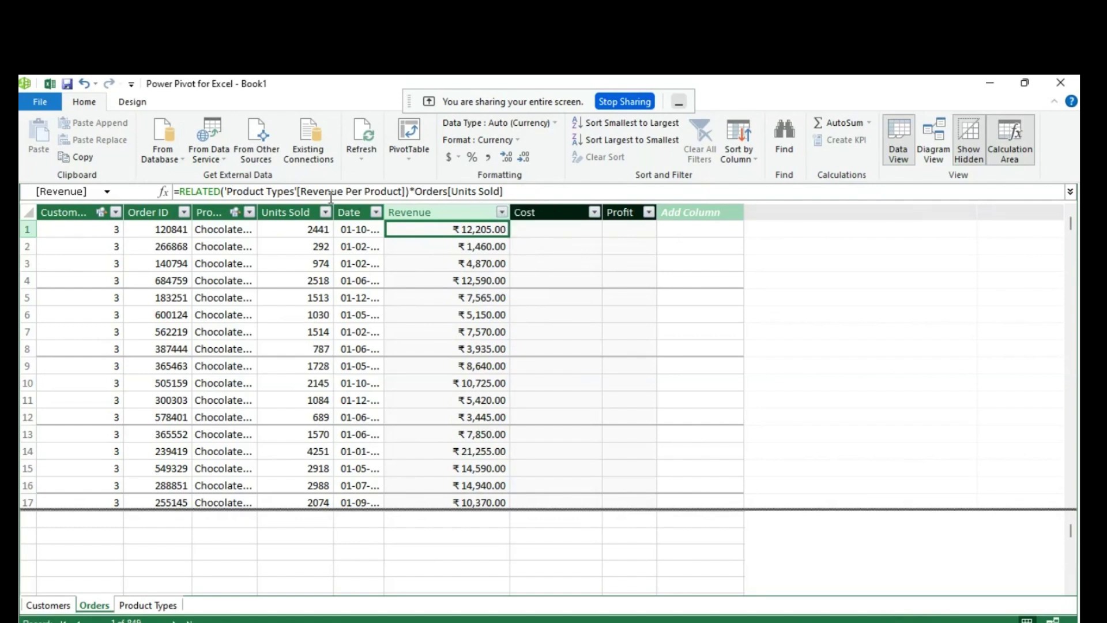
# Fill the Cost column of the Orders table with the formula =RELATED('Product Types'[Cost Per Product])*Orders[Units Sold].
pyautogui.click(542, 228)
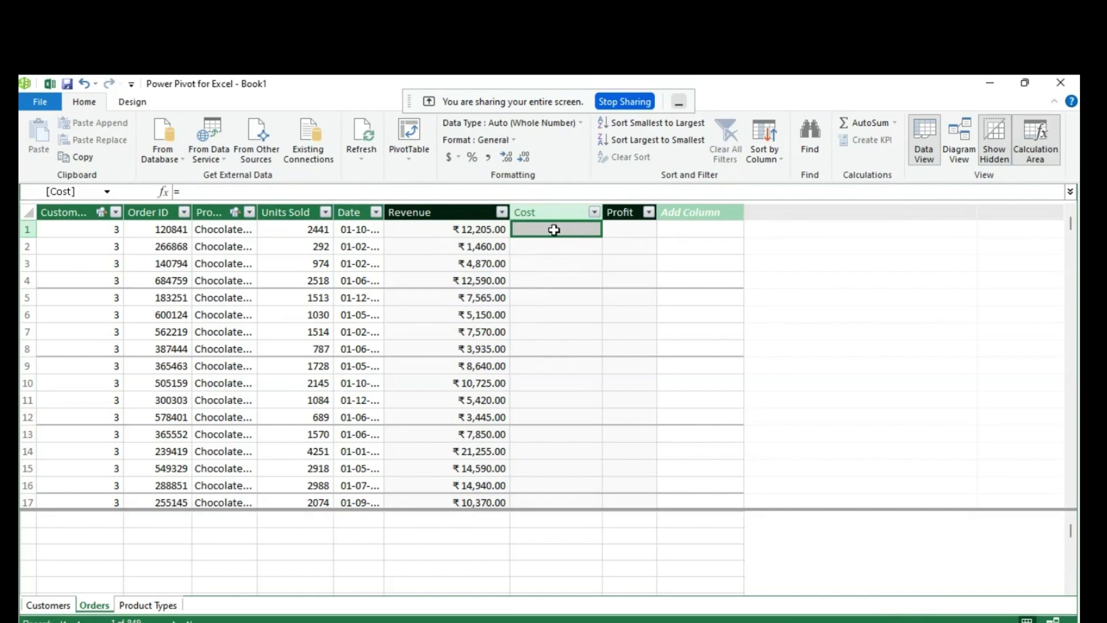
pyautogui.write('=rel')
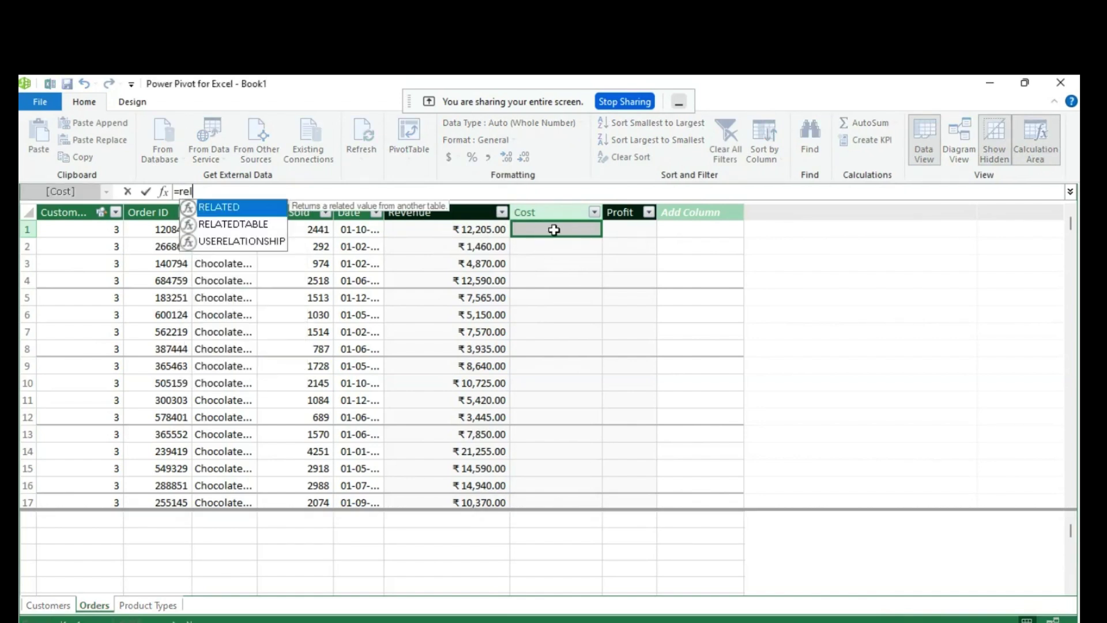
pyautogui.doubleClick(230, 207)
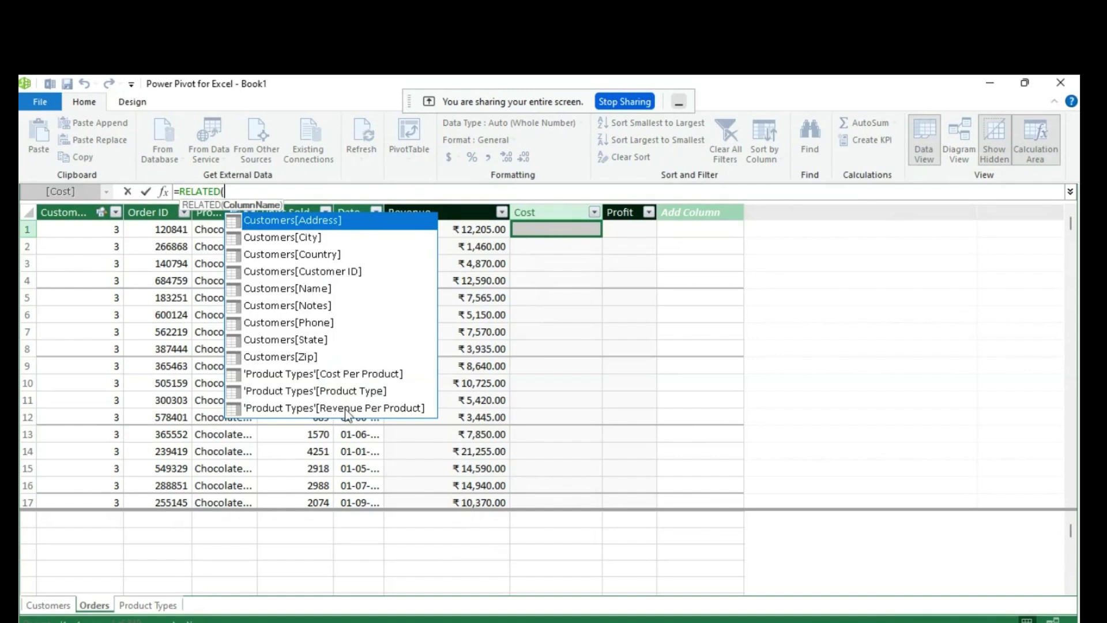
pyautogui.doubleClick(353, 375)
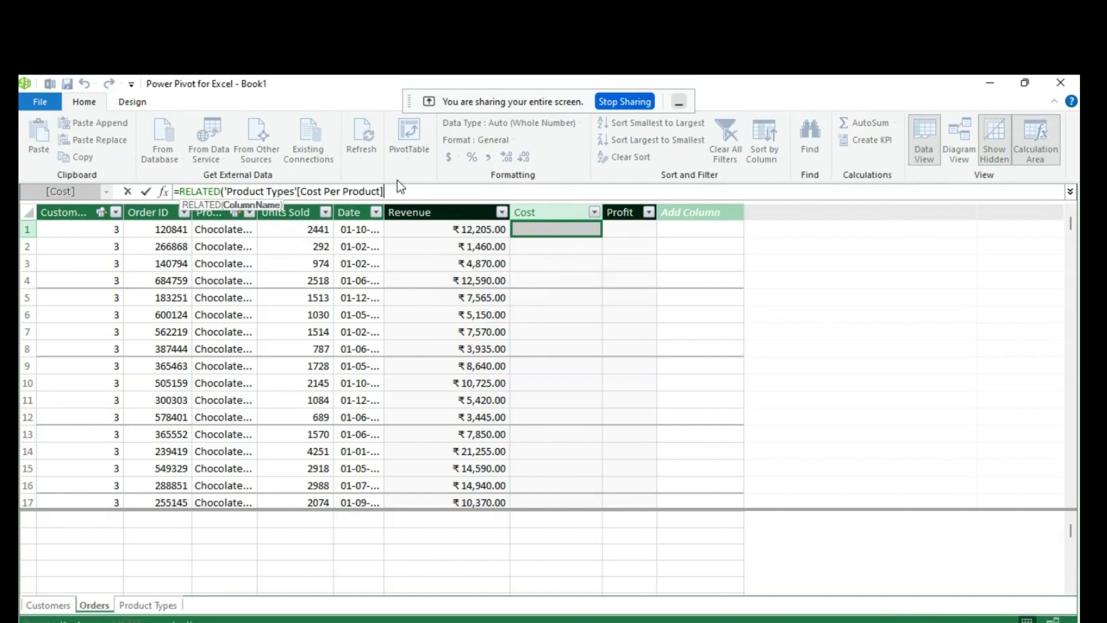
pyautogui.write(')')
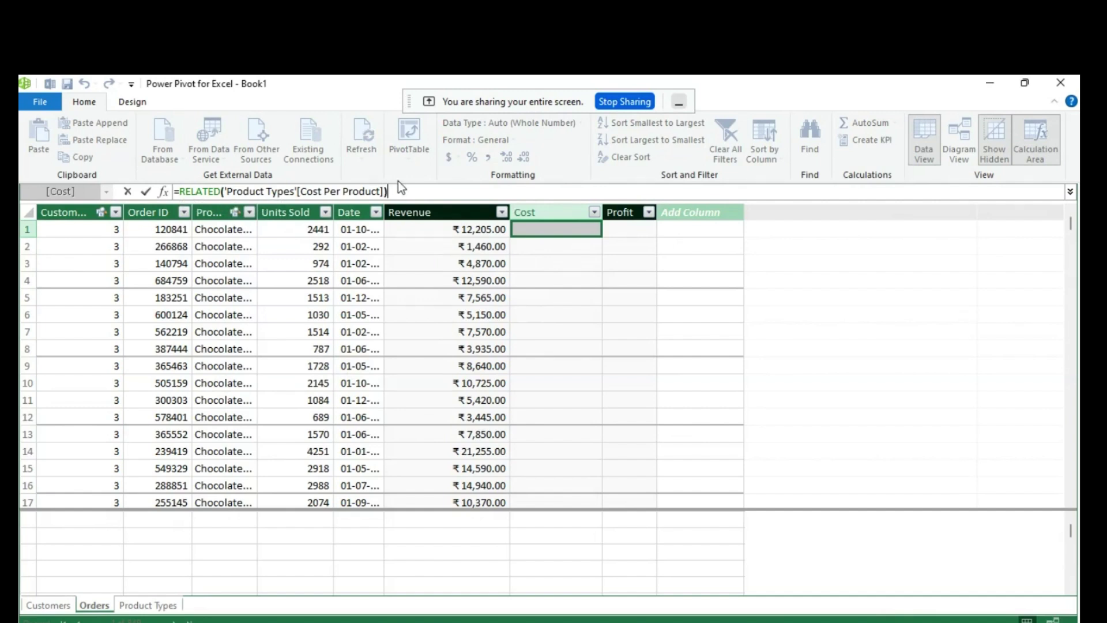
pyautogui.write('*')
pyautogui.click(307, 234)
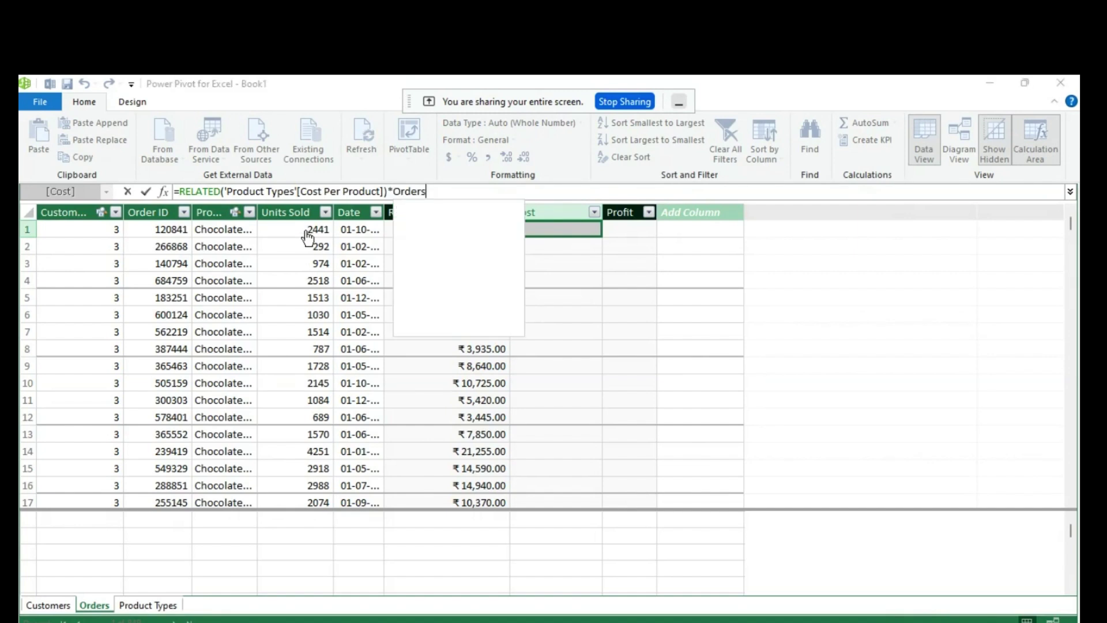
pyautogui.press('Return')
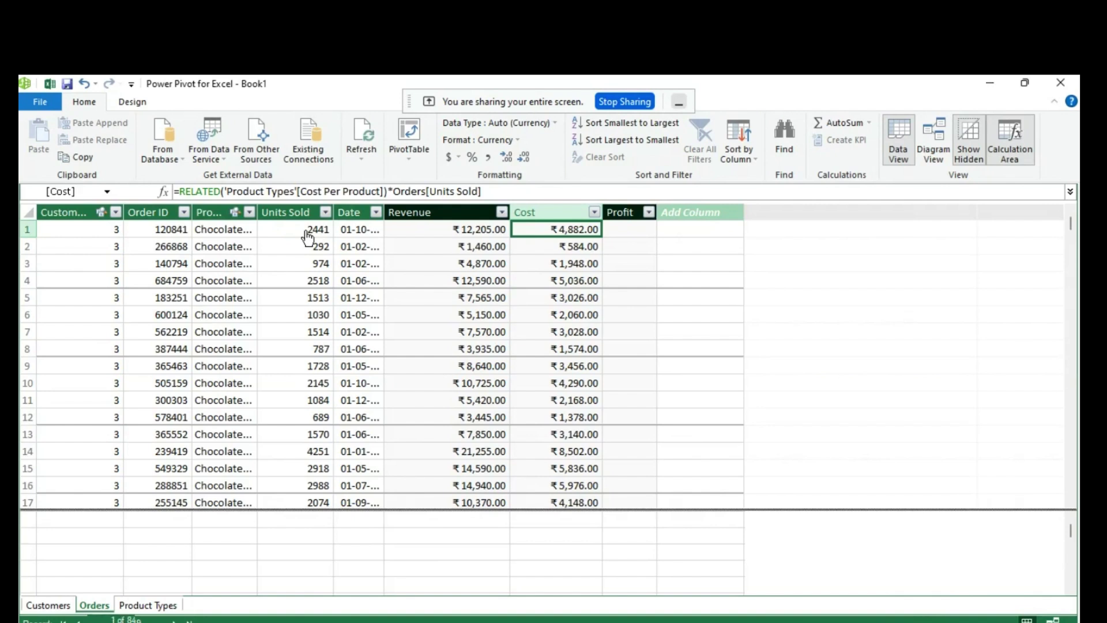
# Try to start the profit calculation by subtracting Orders[Cost] at the end of the Revenue column's formula.
pyautogui.click(627, 230)
pyautogui.write('=')
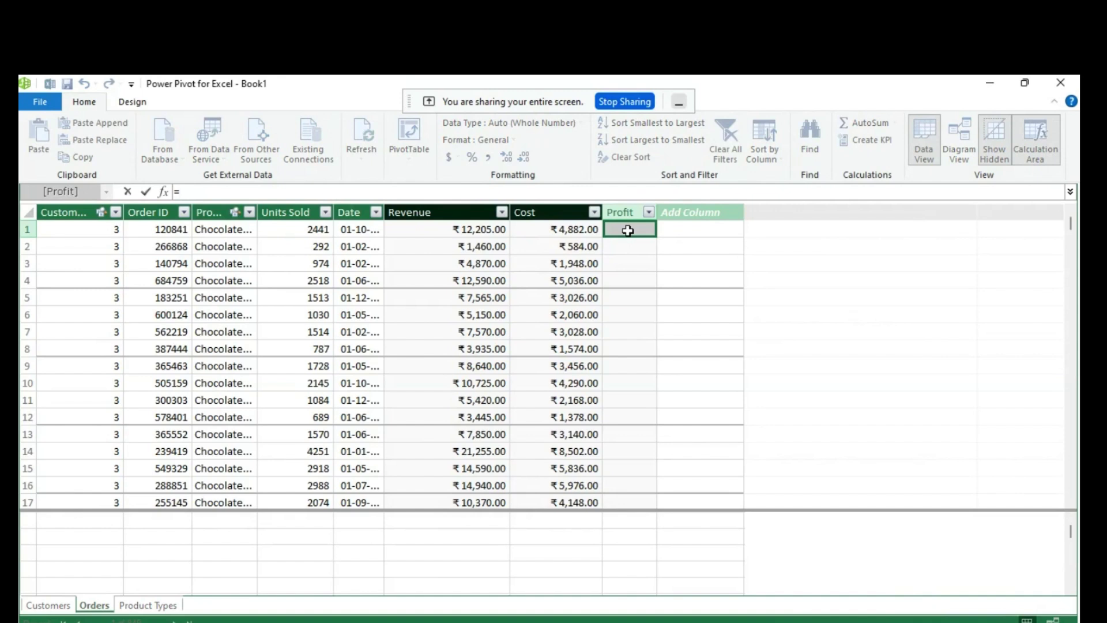
pyautogui.click(460, 229)
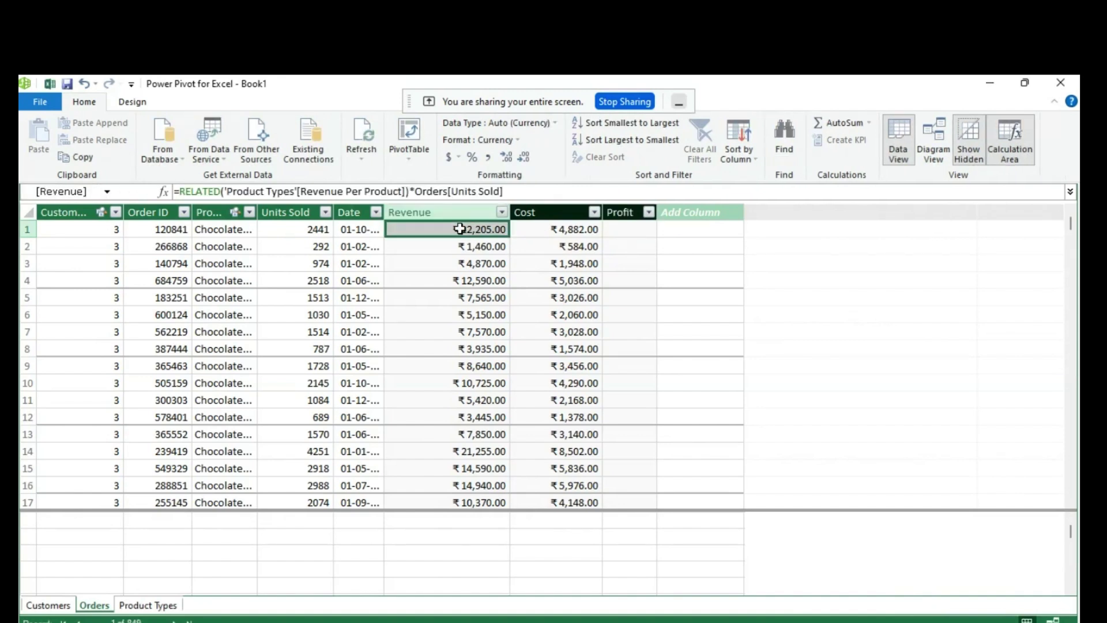
pyautogui.click(519, 192)
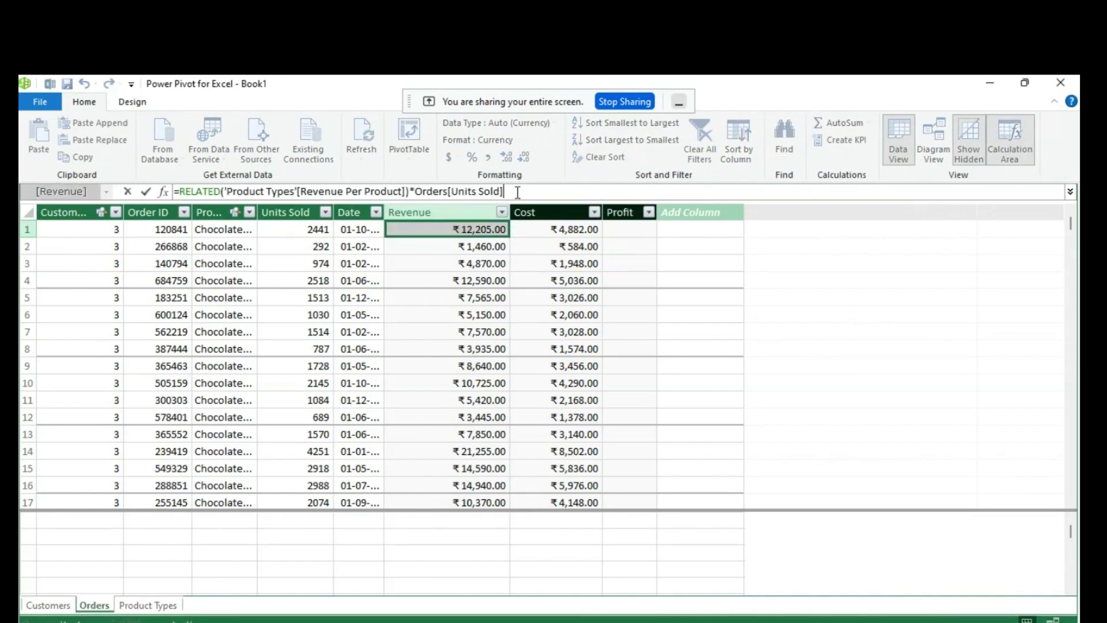
pyautogui.write('-')
pyautogui.click(549, 227)
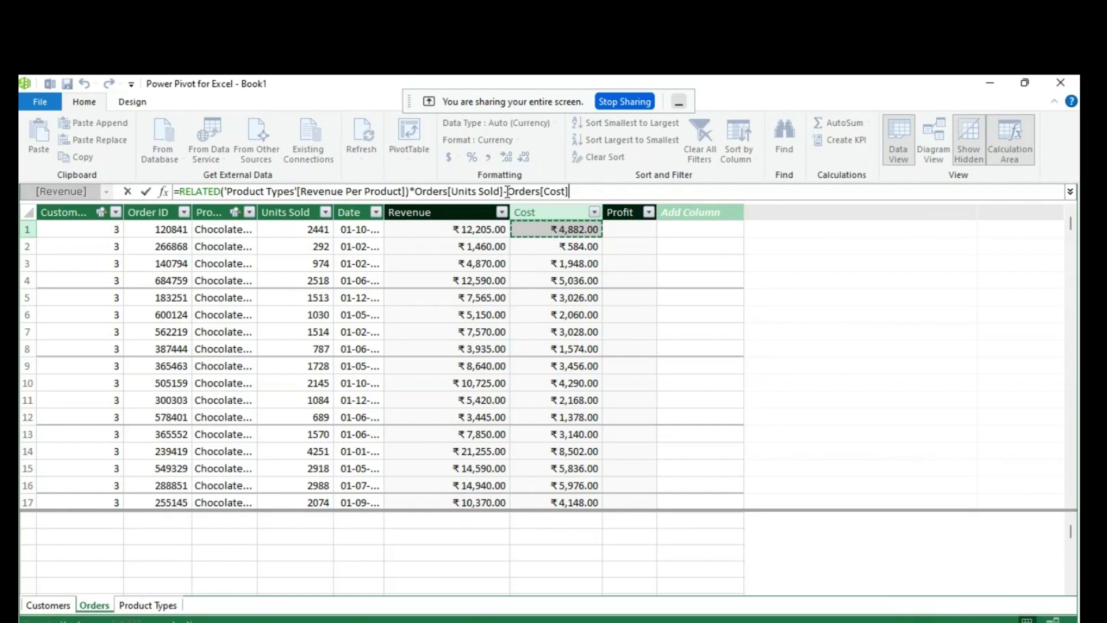
# Try replacing the Revenue column's formula with =orders[Revenue]-Orders[Cost].
pyautogui.moveTo(507, 191); pyautogui.dragTo(183, 205)
pyautogui.write('o')
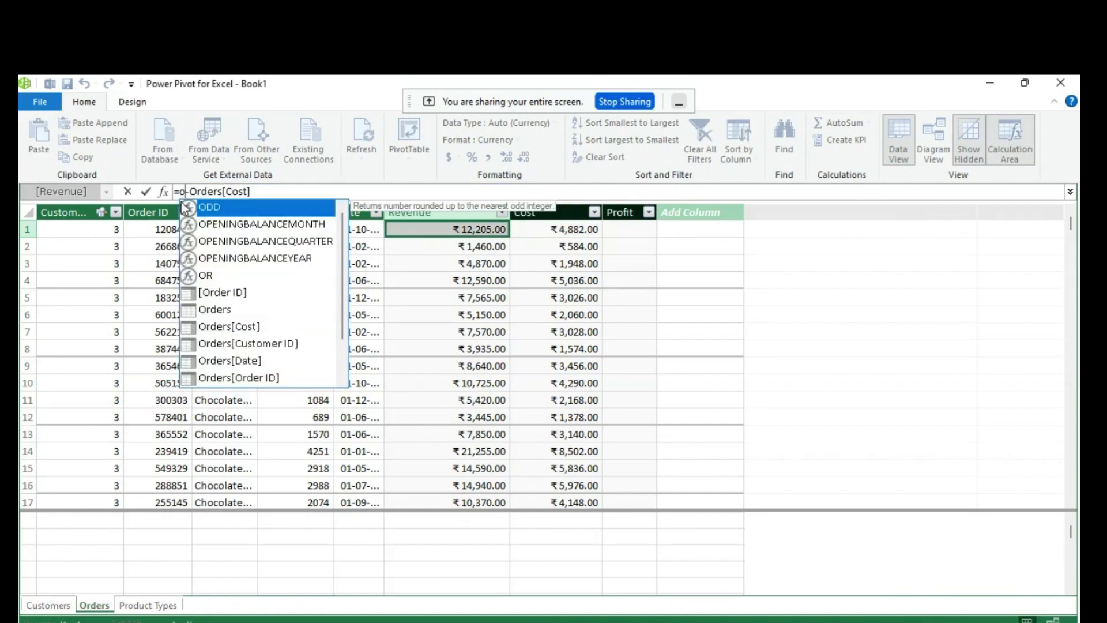
pyautogui.scroll(-1, 345, 328)
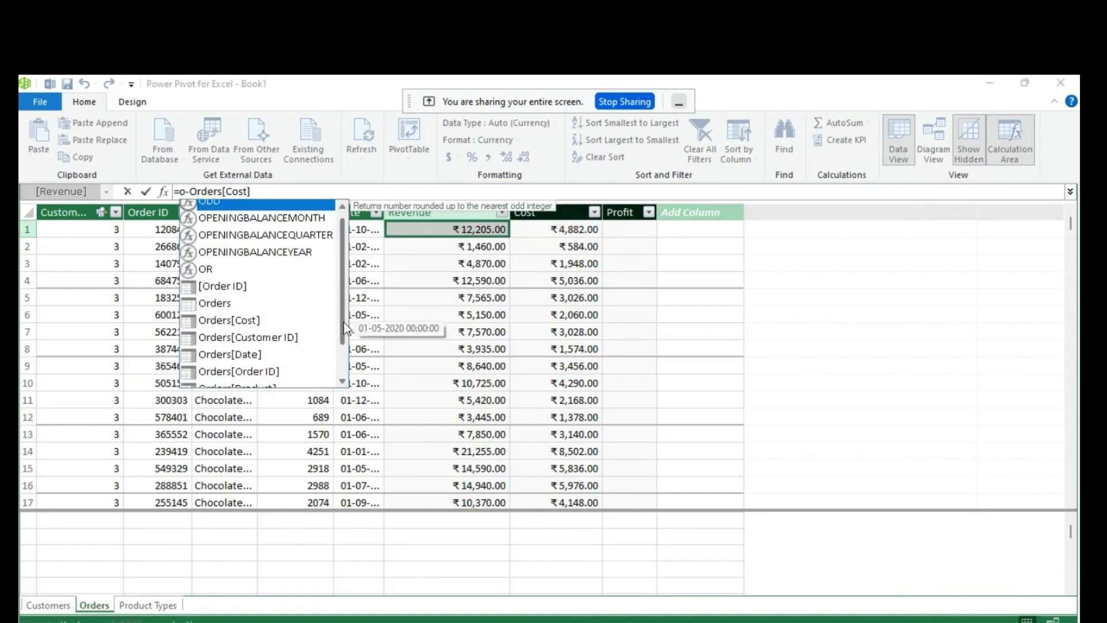
pyautogui.scroll(-2, 345, 327)
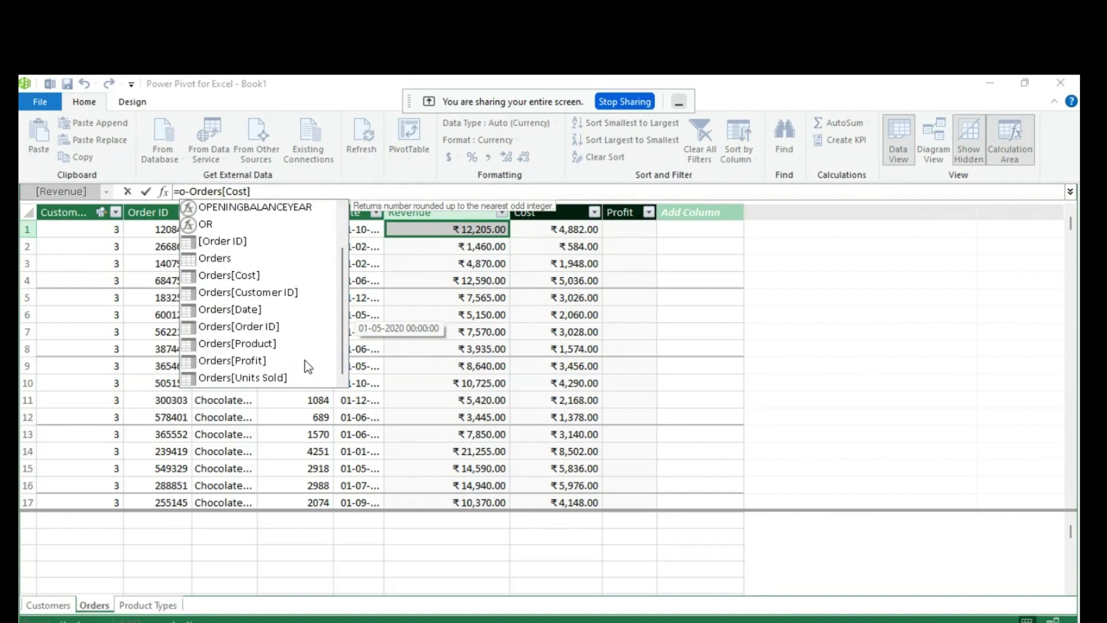
pyautogui.click(183, 190)
pyautogui.write('rders')
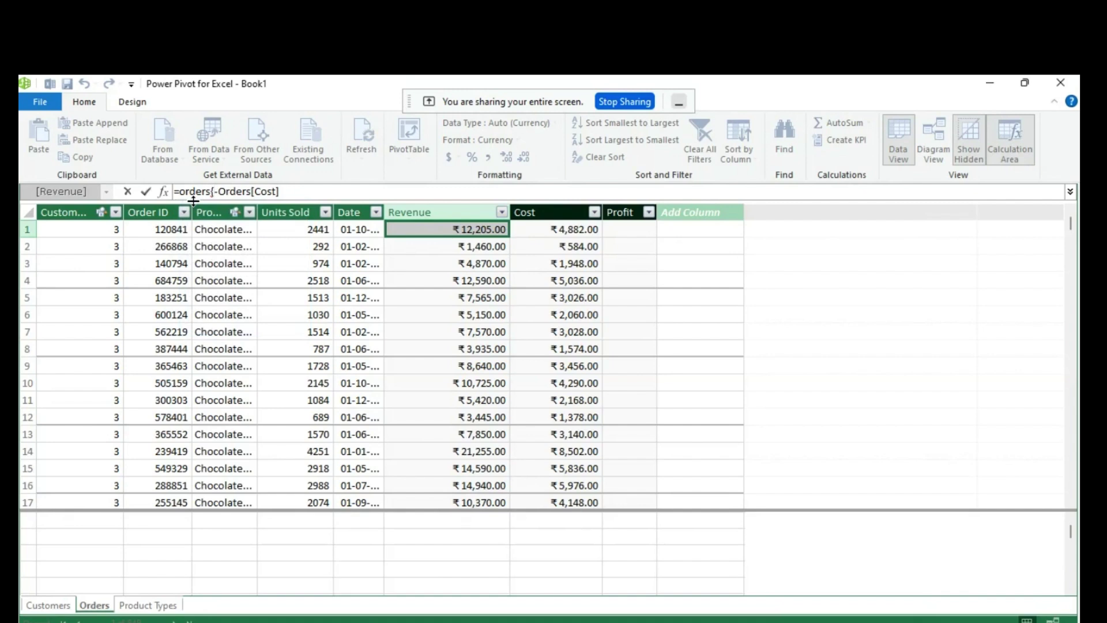
pyautogui.write('[R')
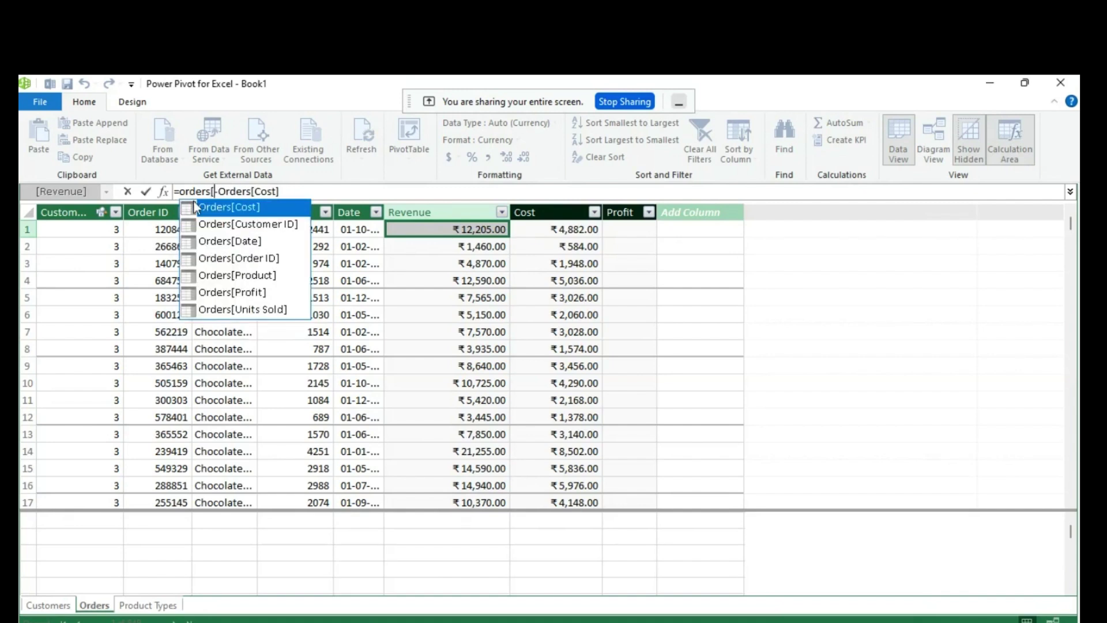
pyautogui.write('eve')
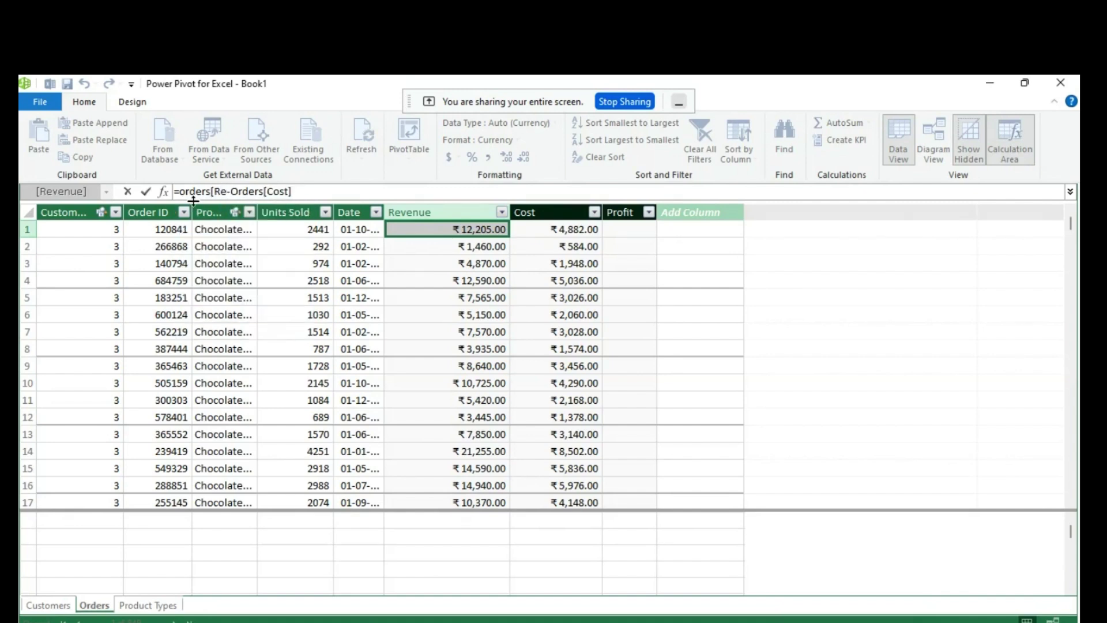
pyautogui.write('nue')
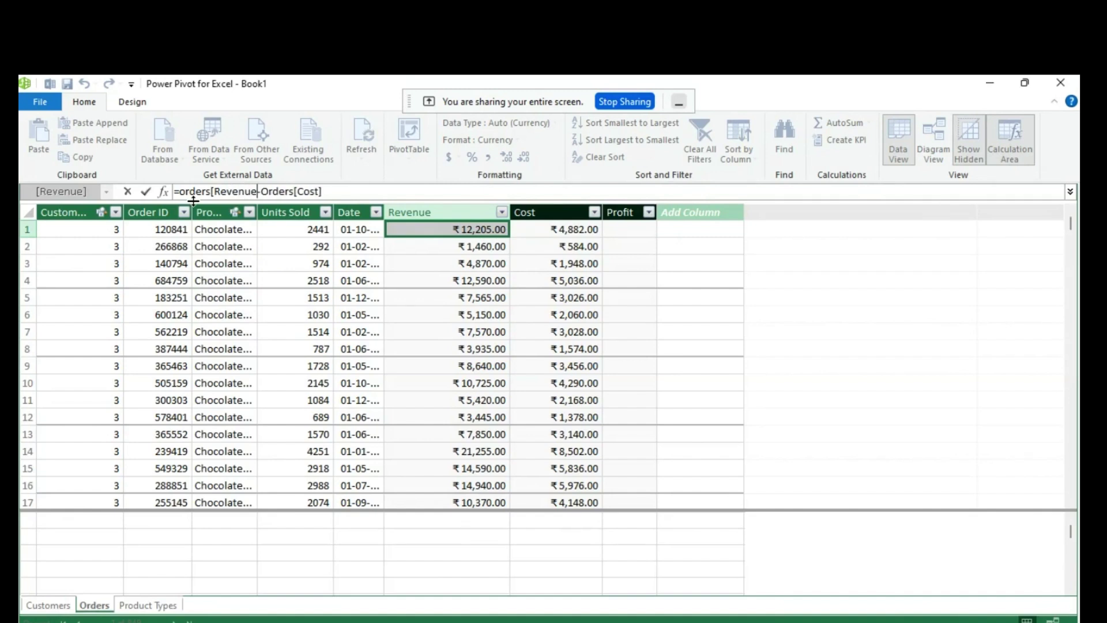
pyautogui.write(']')
pyautogui.press('Return')
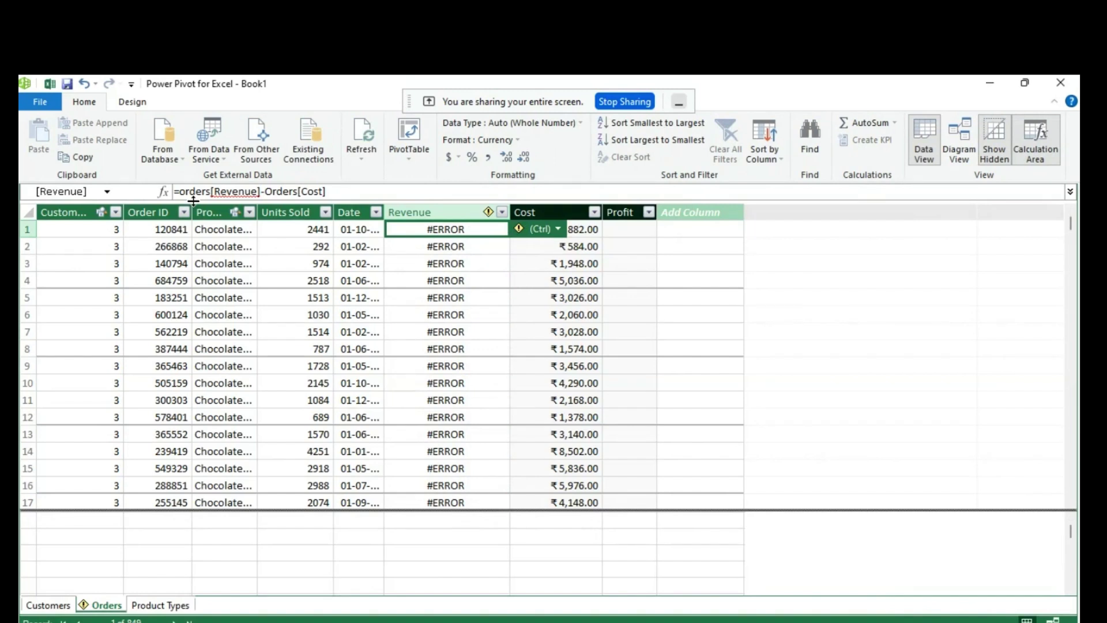
# Undo the profit formula entered in the Revenue column, keeping the Cost column's formula in place.
pyautogui.hotkey('ctrl', 'z')
pyautogui.hotkey('ctrl', 'z')
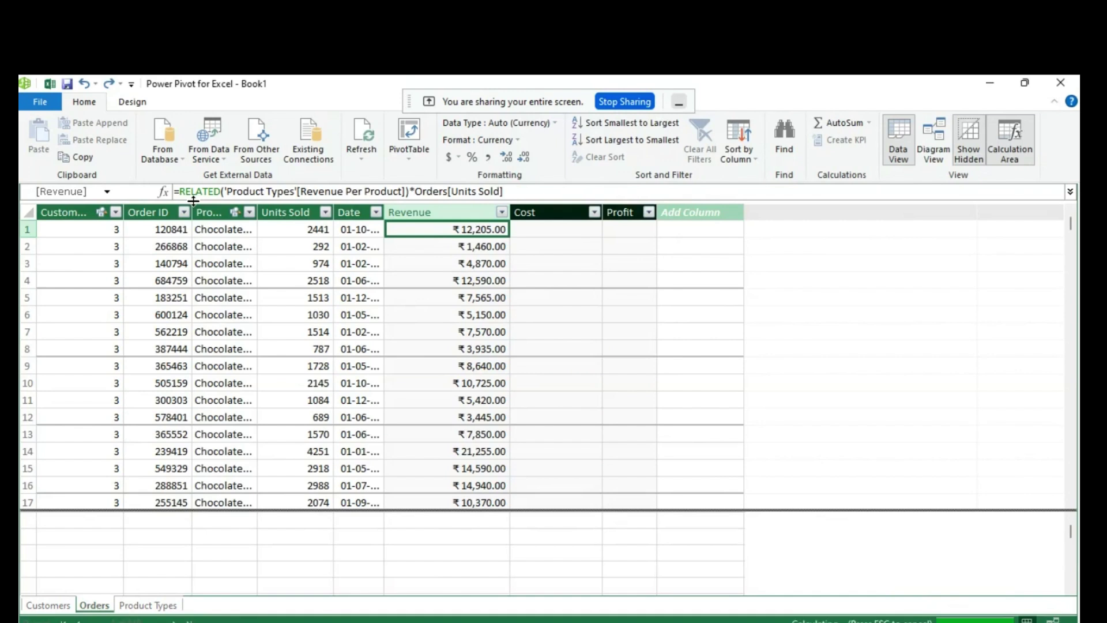
pyautogui.hotkey('ctrl', 'y')
# Fill the Profit column of the Orders table with the formula =Orders[Revenue]-Orders[Cost].
pyautogui.click(638, 230)
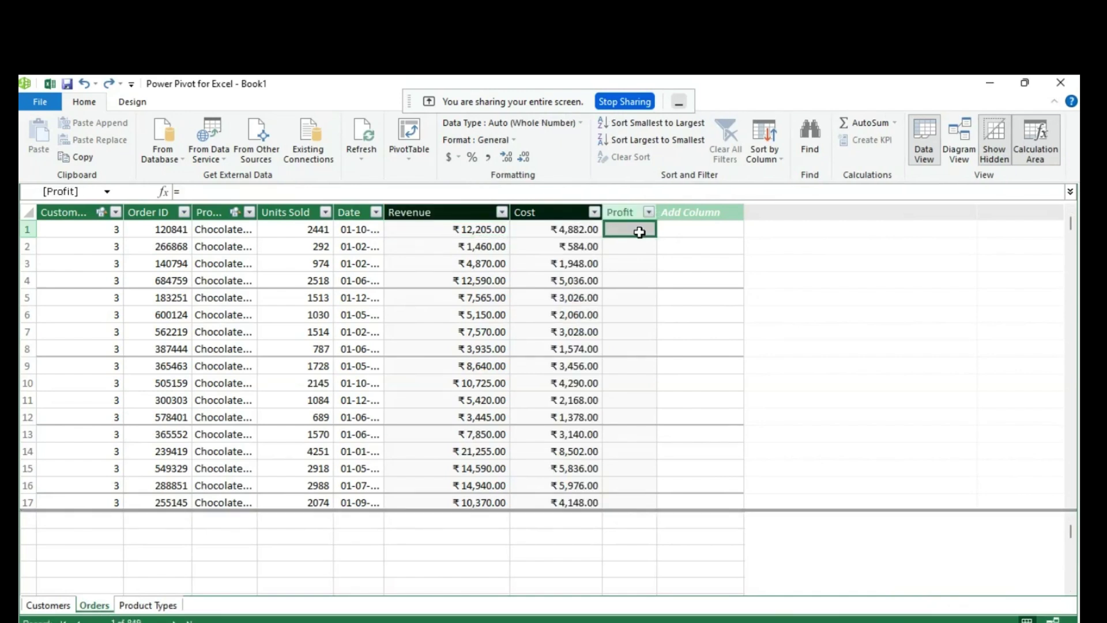
pyautogui.write('=')
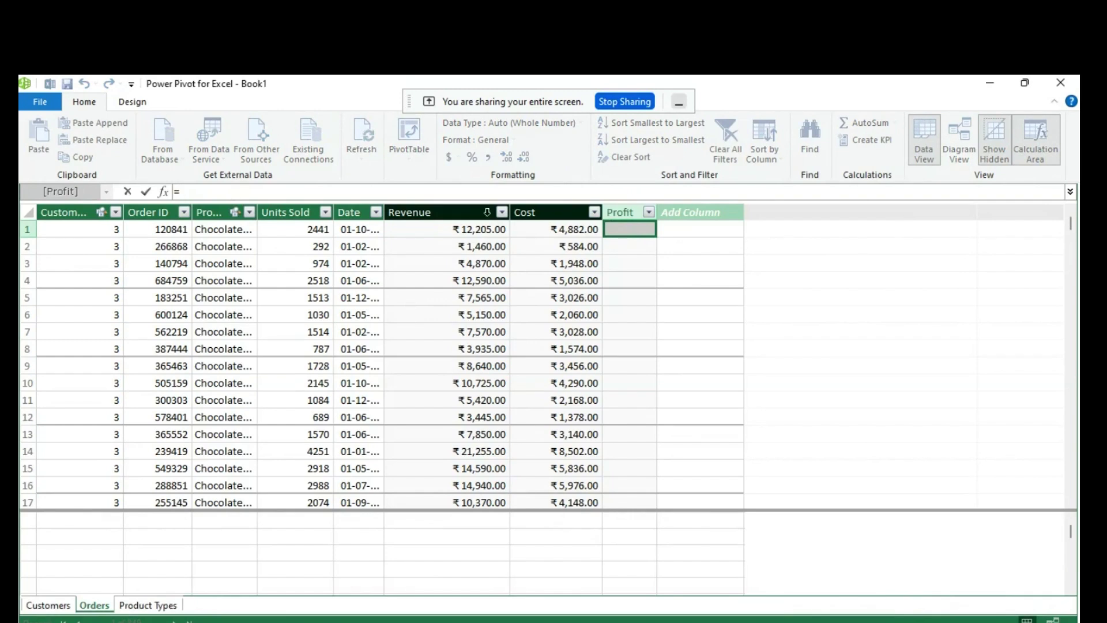
pyautogui.click(484, 230)
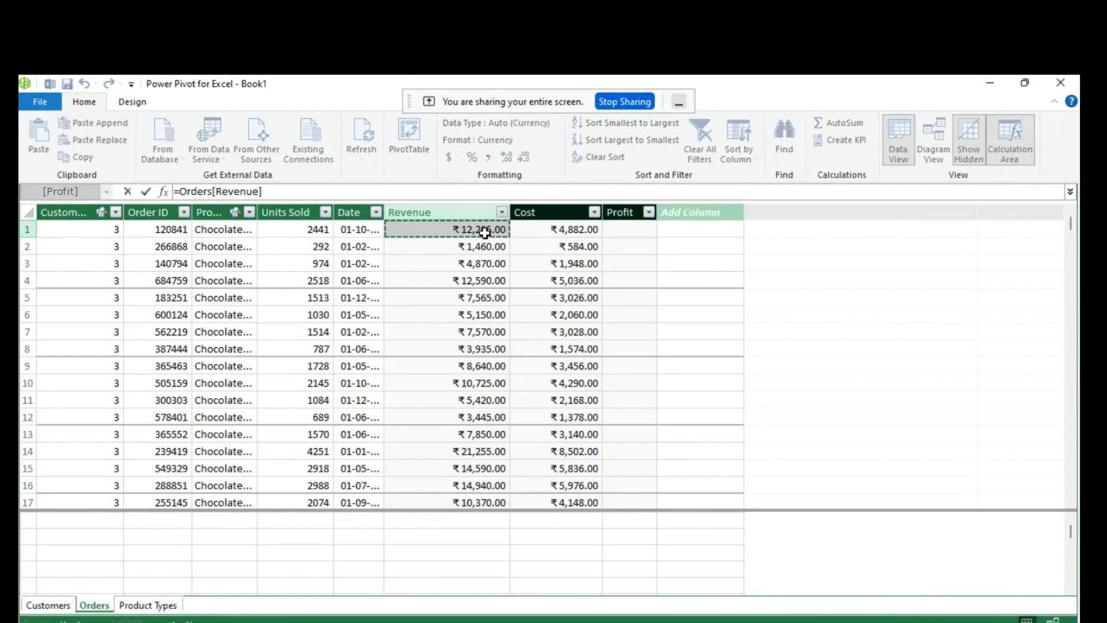
pyautogui.write('-')
pyautogui.click(540, 231)
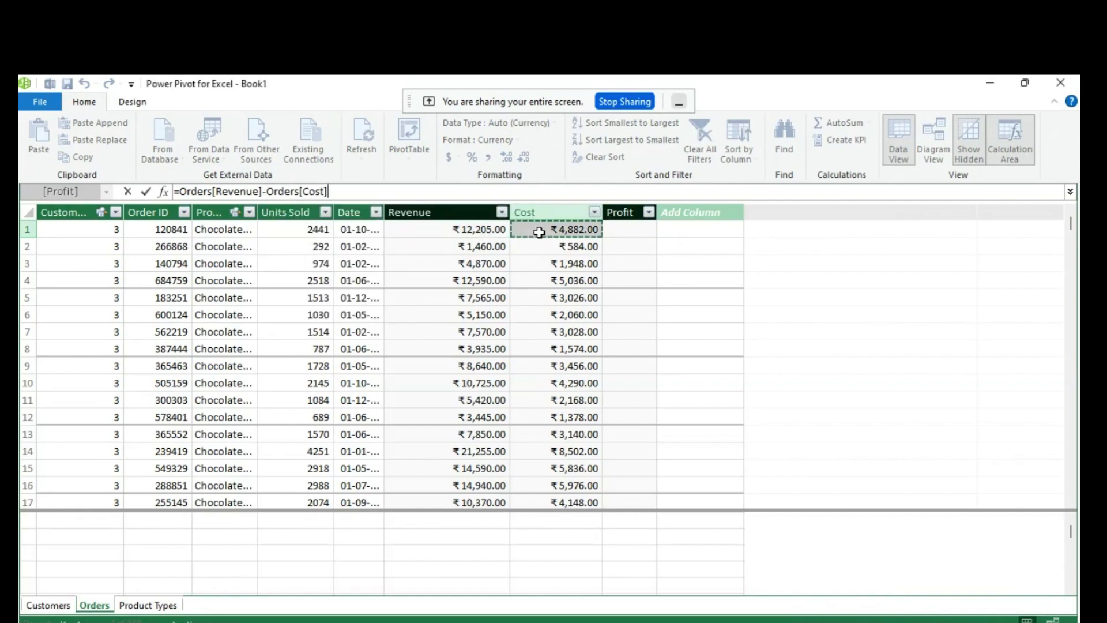
pyautogui.press('Return')
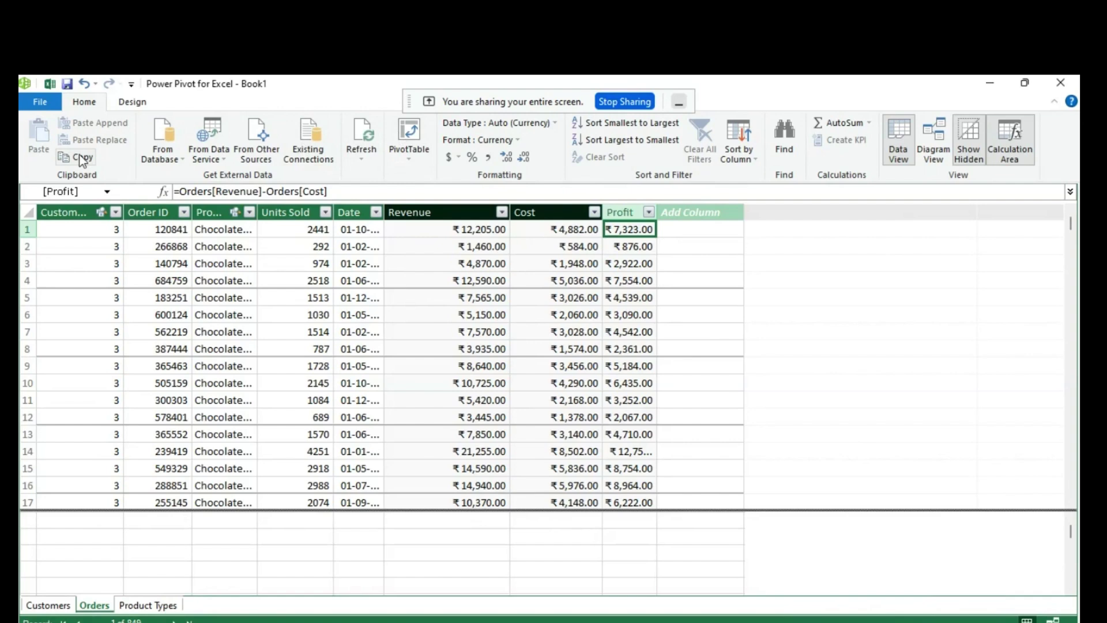
# Switch back to the Excel workbook and save it in Documents as PowerPivot-8Apr23.
pyautogui.click(50, 83)
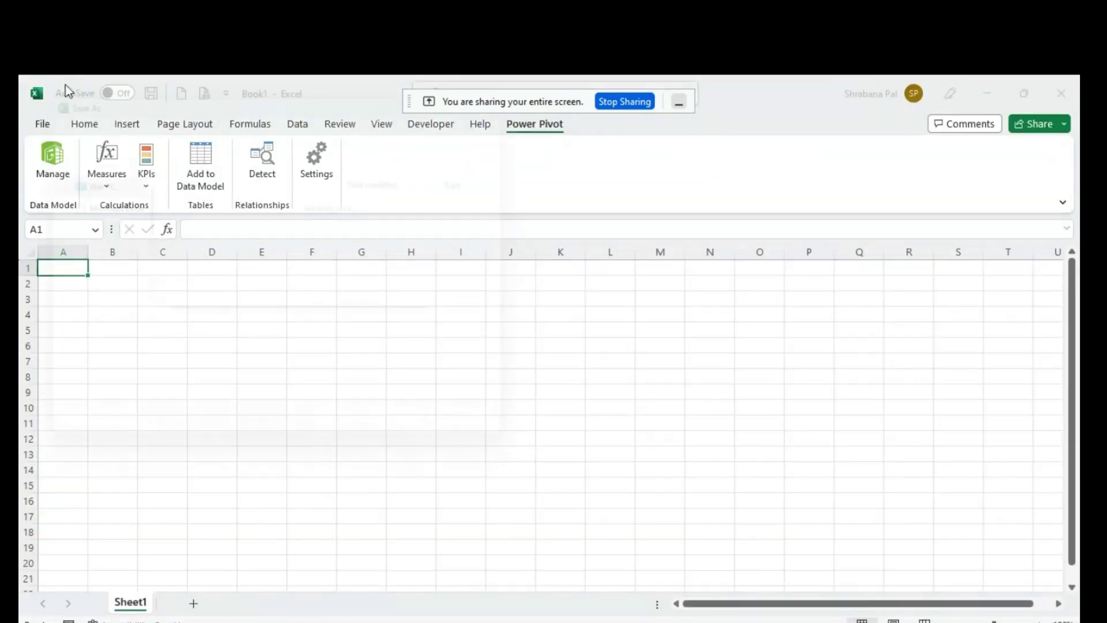
pyautogui.press('F12')
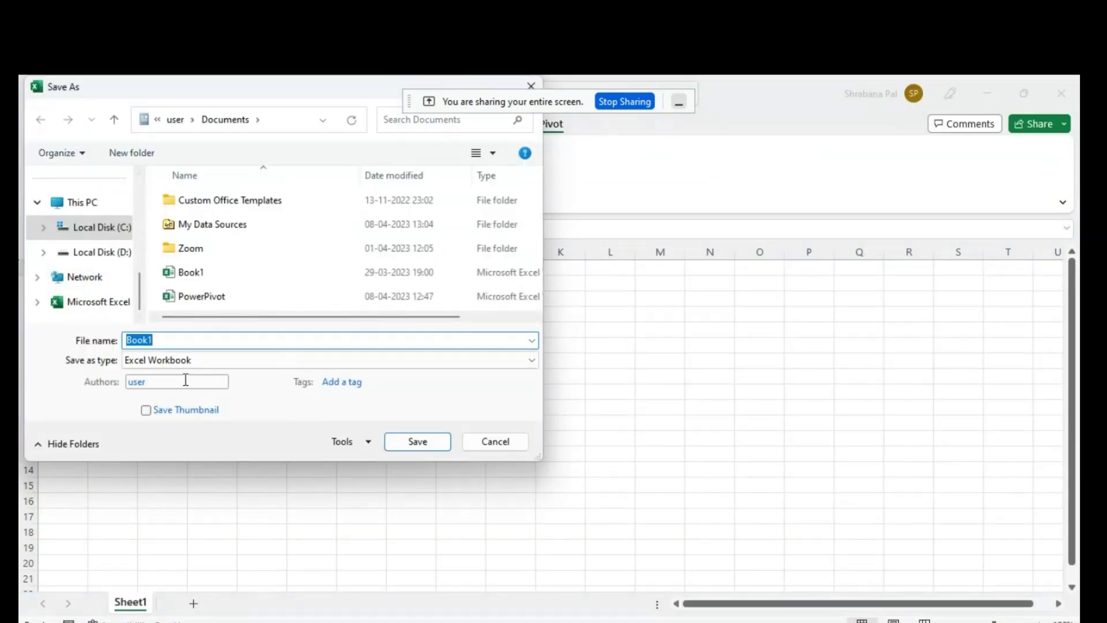
pyautogui.write('P')
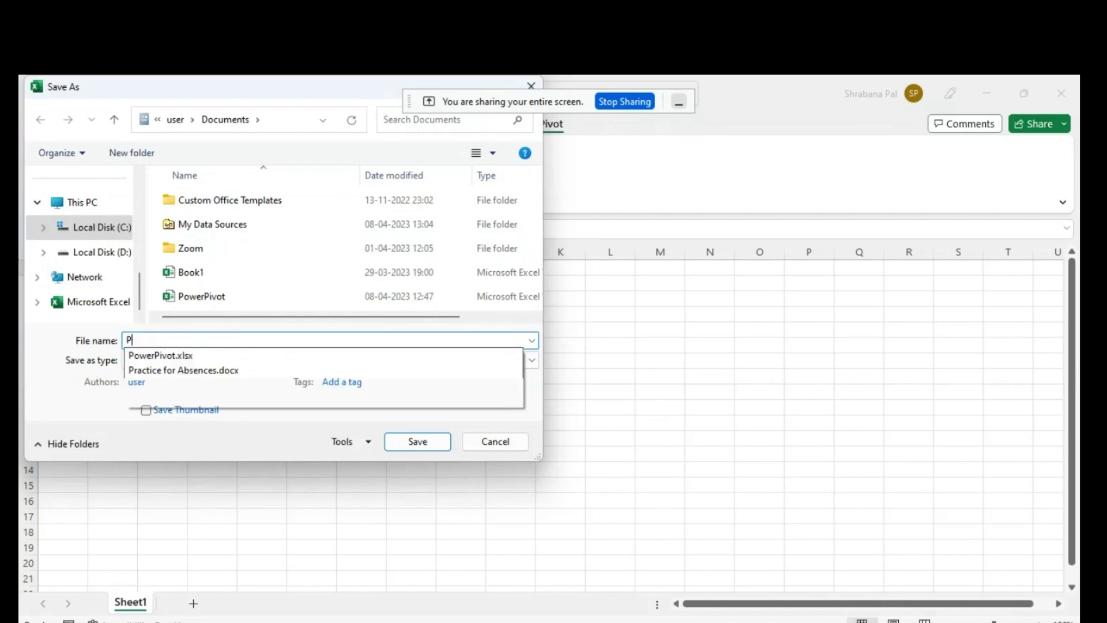
pyautogui.write('owerPivot')
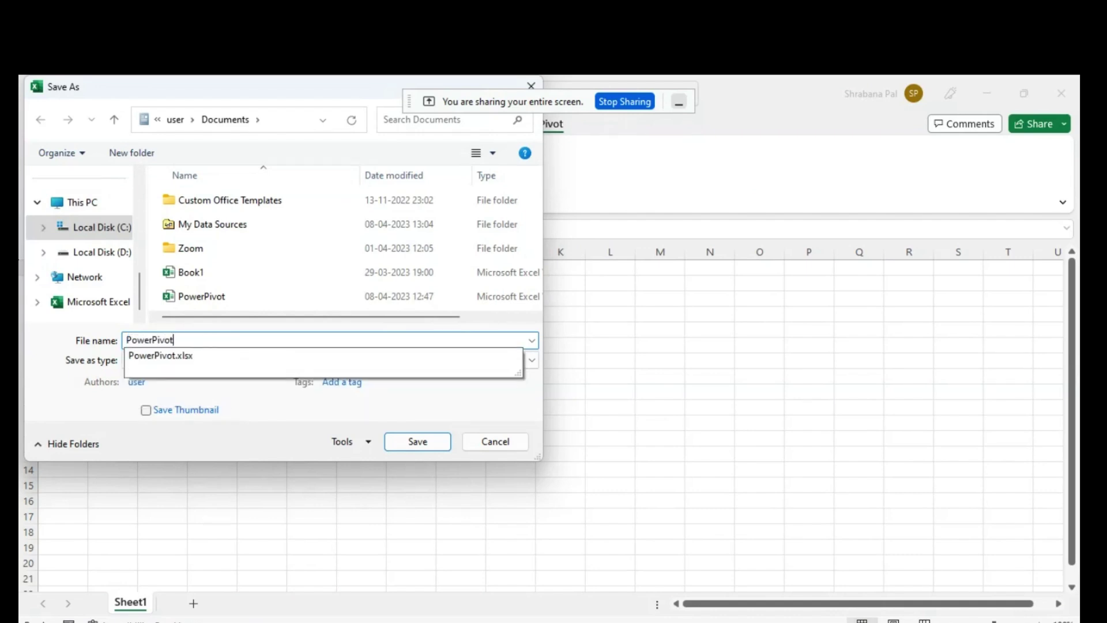
pyautogui.write('-')
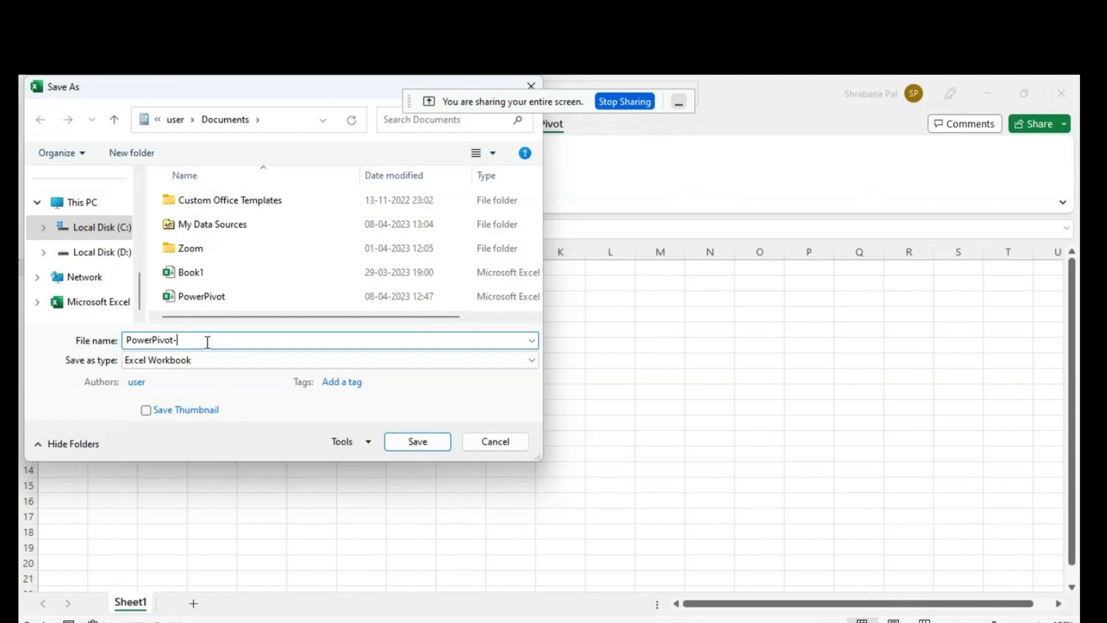
pyautogui.write('8Apr23')
pyautogui.press('Return')
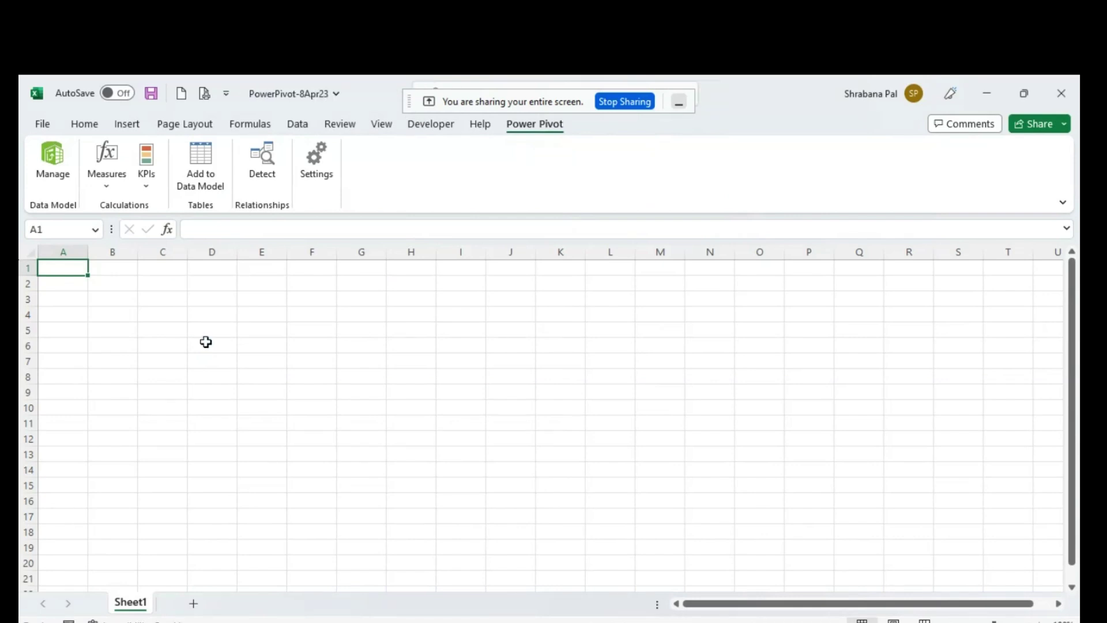
# Insert a PivotTable based on the data model at cell C1 of the existing Sheet1.
pyautogui.click(157, 297)
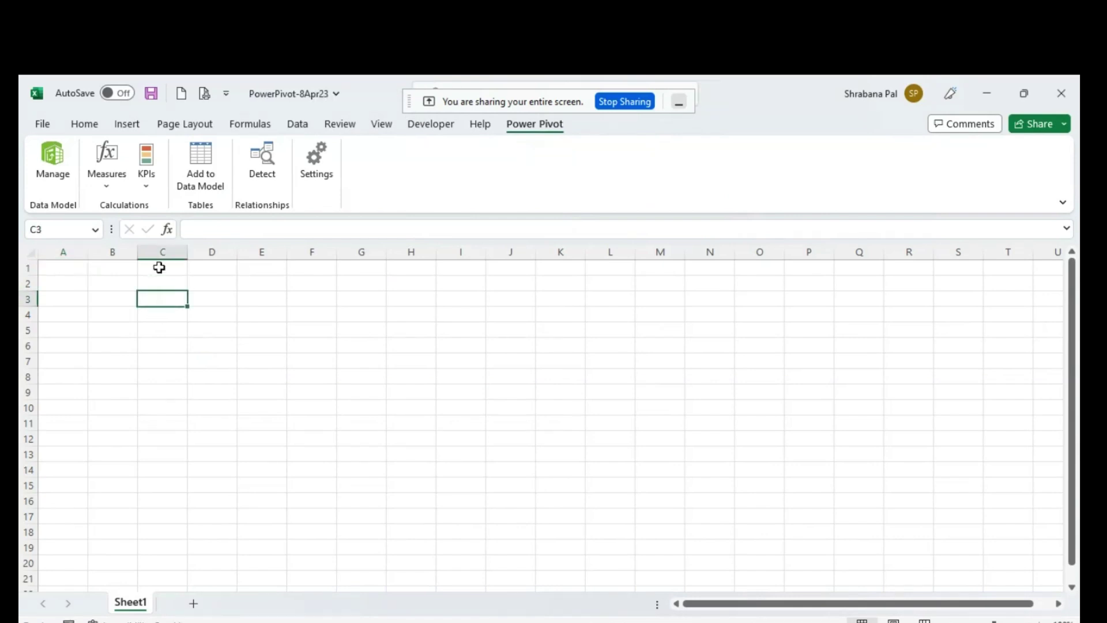
pyautogui.click(159, 267)
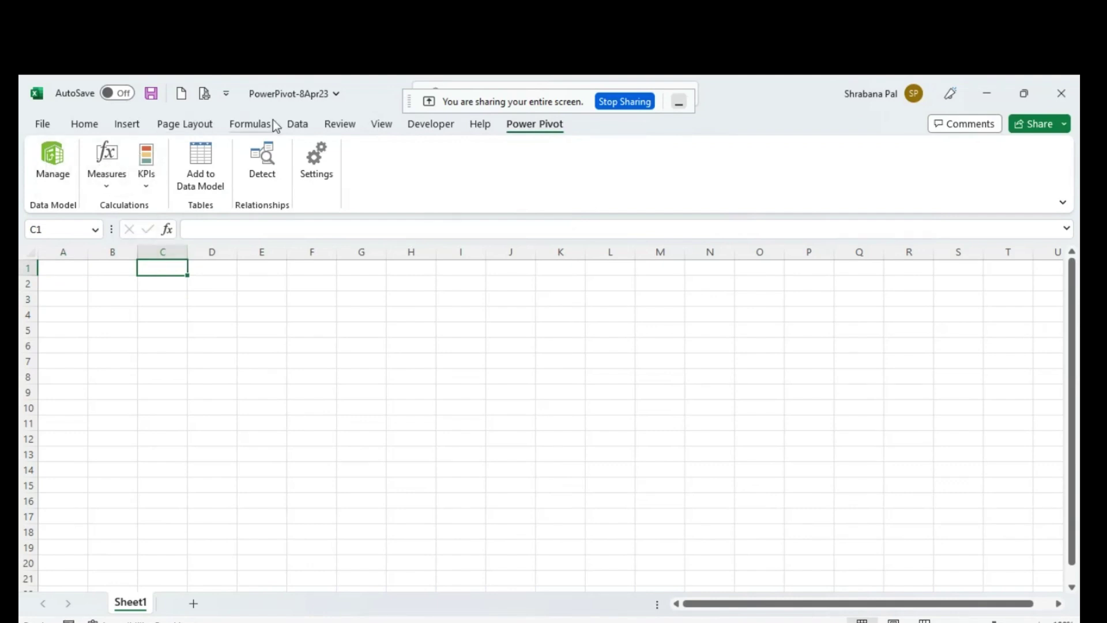
pyautogui.click(136, 129)
pyautogui.click(48, 188)
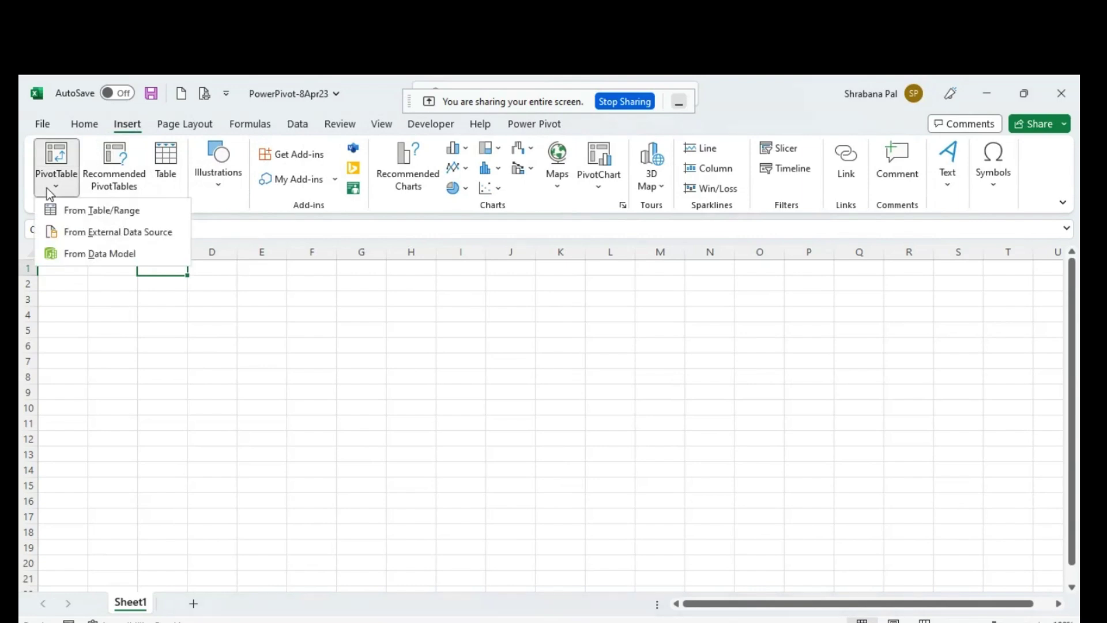
pyautogui.click(93, 254)
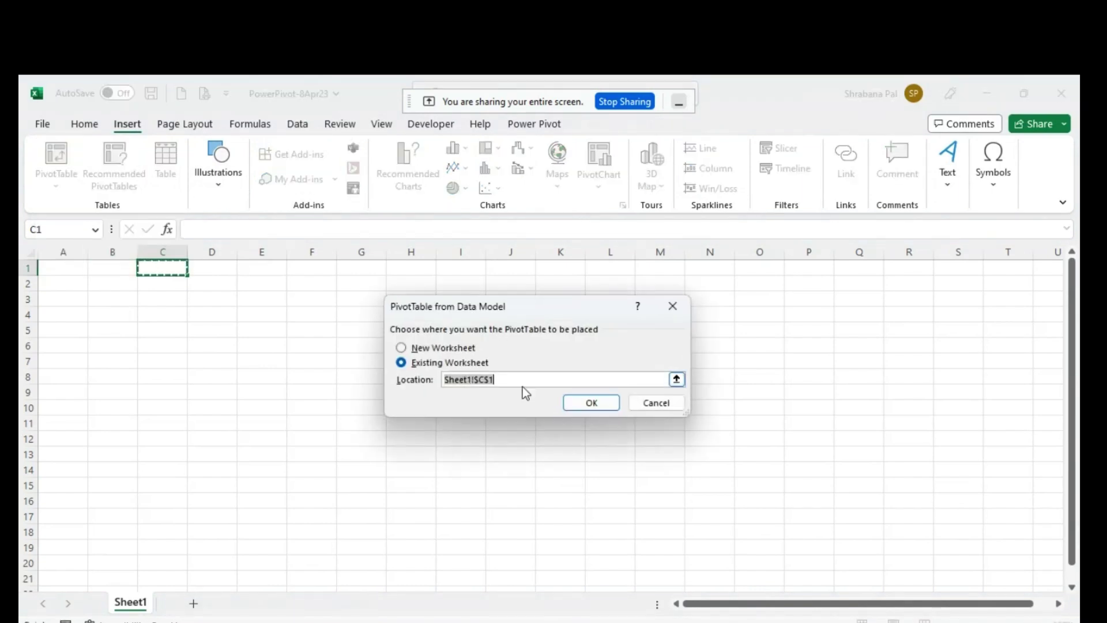
pyautogui.click(594, 403)
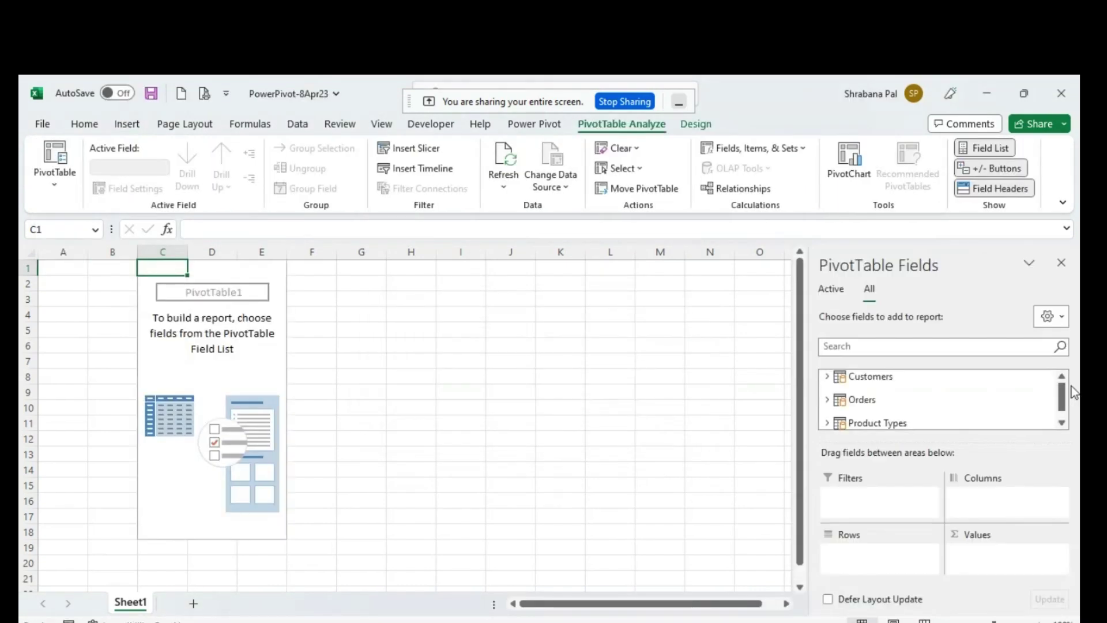
# Expand the Orders and Customers tables in the field list and add the customers' Name field as the PivotTable's rows.
pyautogui.click(827, 399)
pyautogui.moveTo(1062, 394)
pyautogui.mouseDown()
pyautogui.moveTo(1066, 414)
pyautogui.moveTo(1062, 385)
pyautogui.mouseUp()
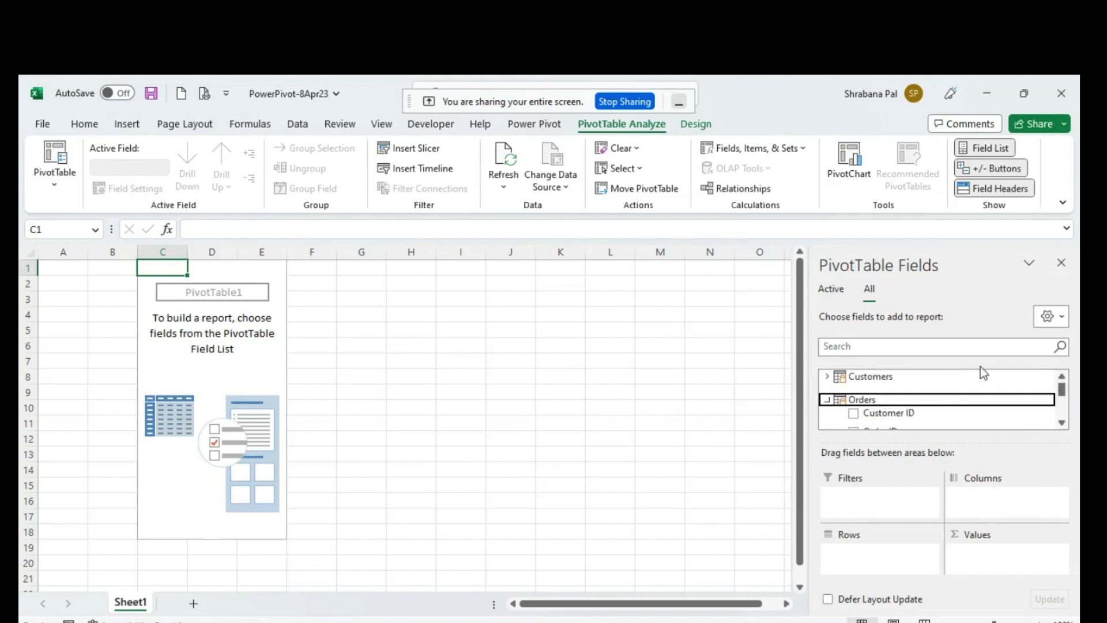
pyautogui.click(838, 378)
pyautogui.click(853, 409)
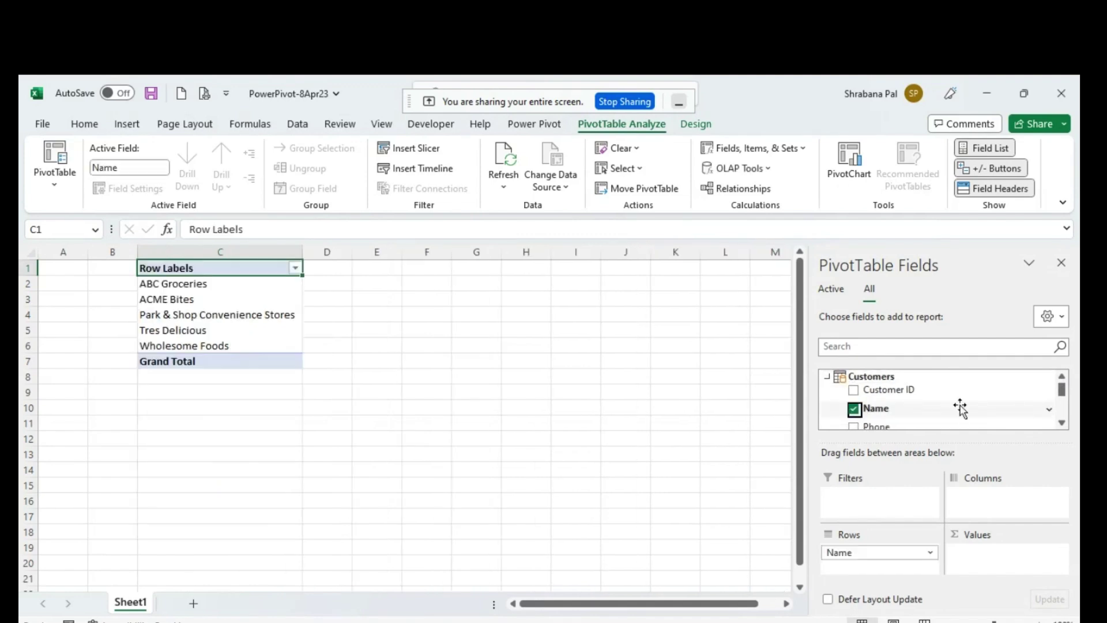
# Add Revenue, Cost and Profit from the Orders table as summed PivotTable values, leaving the PivotTable by selecting cell F12.
pyautogui.moveTo(1062, 392); pyautogui.dragTo(1064, 409)
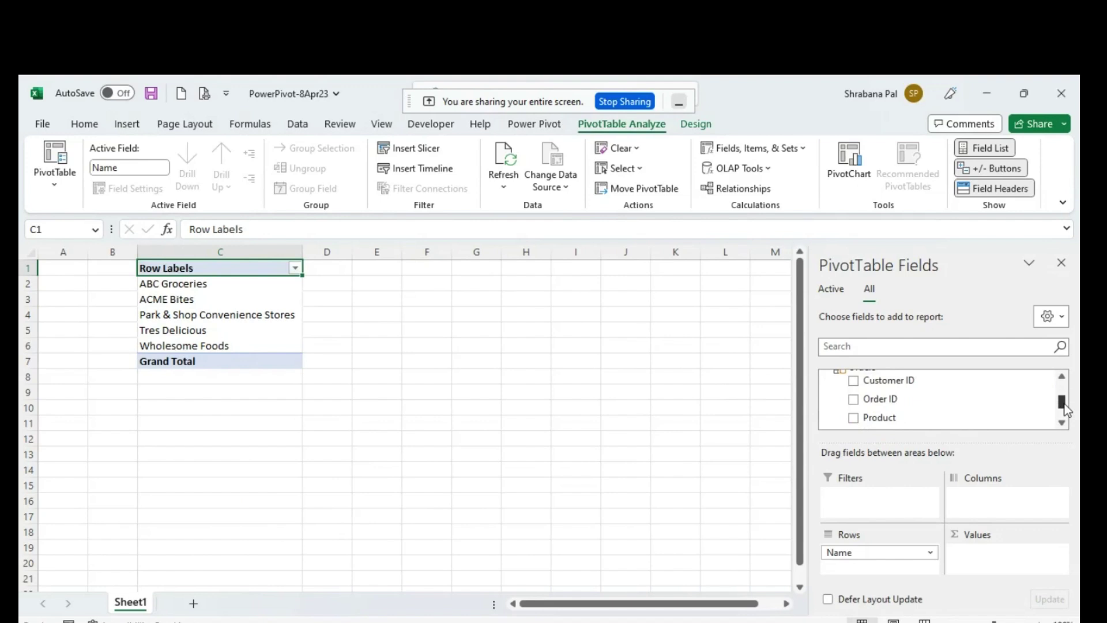
pyautogui.scroll(-3, 1064, 408)
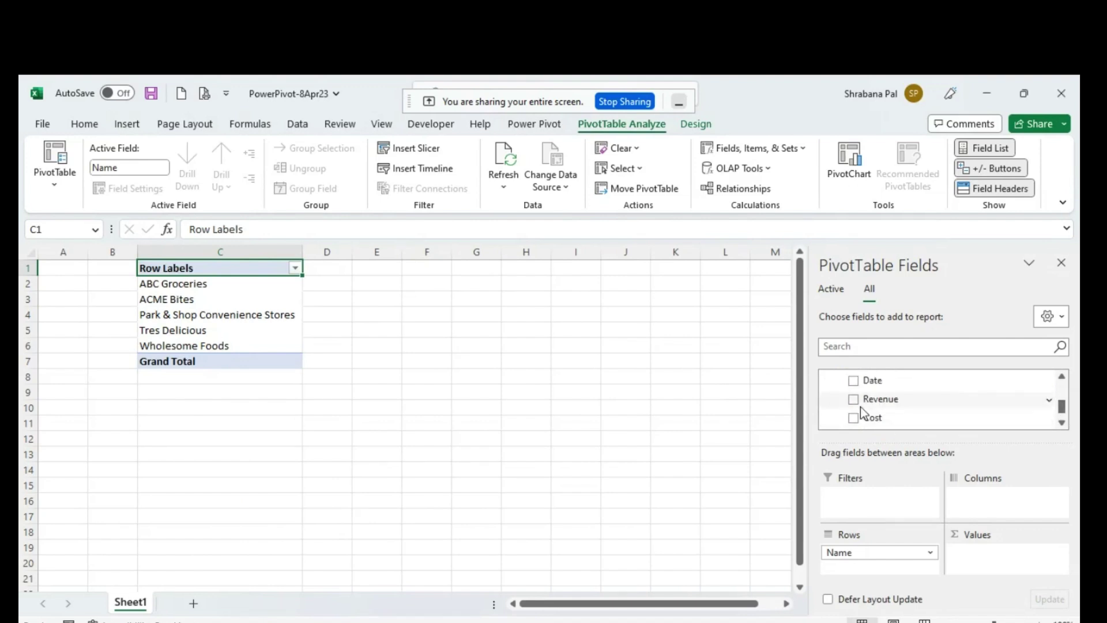
pyautogui.click(854, 399)
pyautogui.click(854, 417)
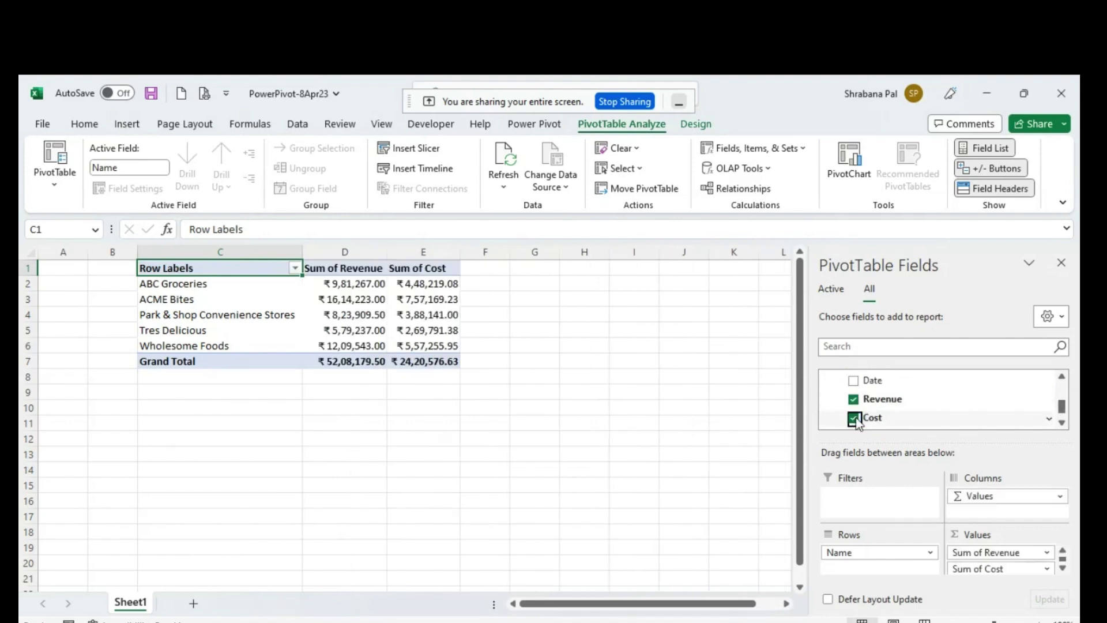
pyautogui.click(1061, 423)
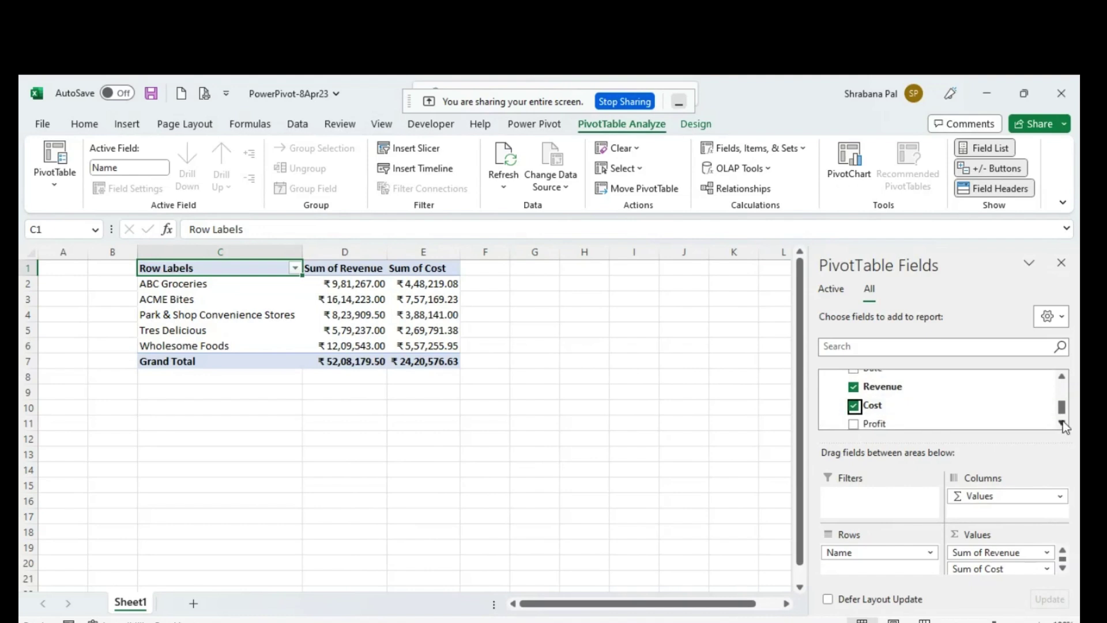
pyautogui.click(854, 423)
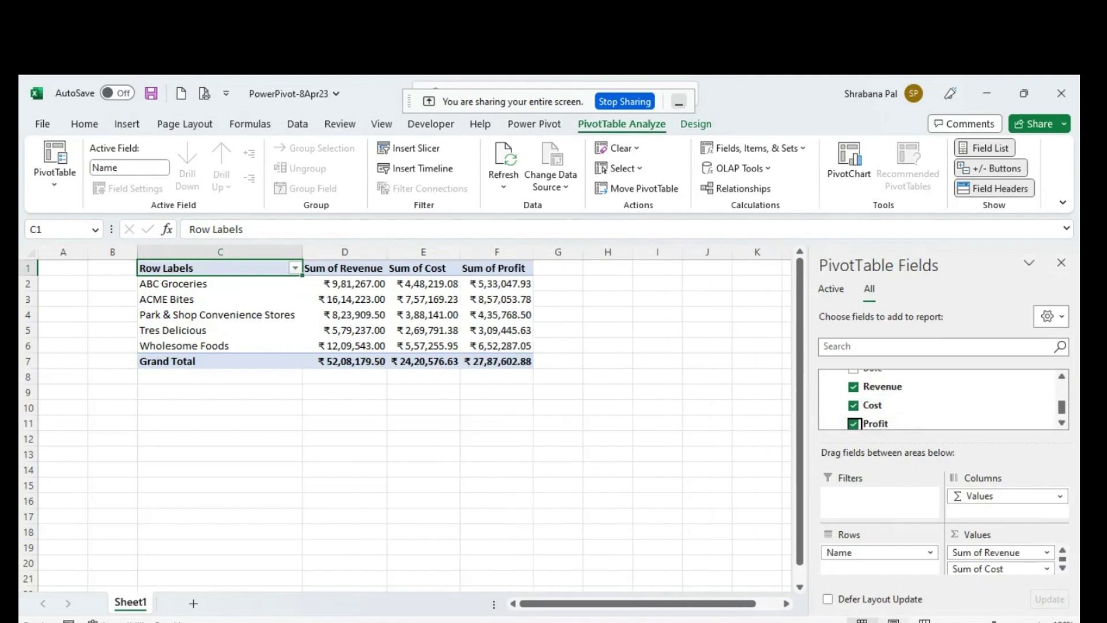
pyautogui.click(494, 437)
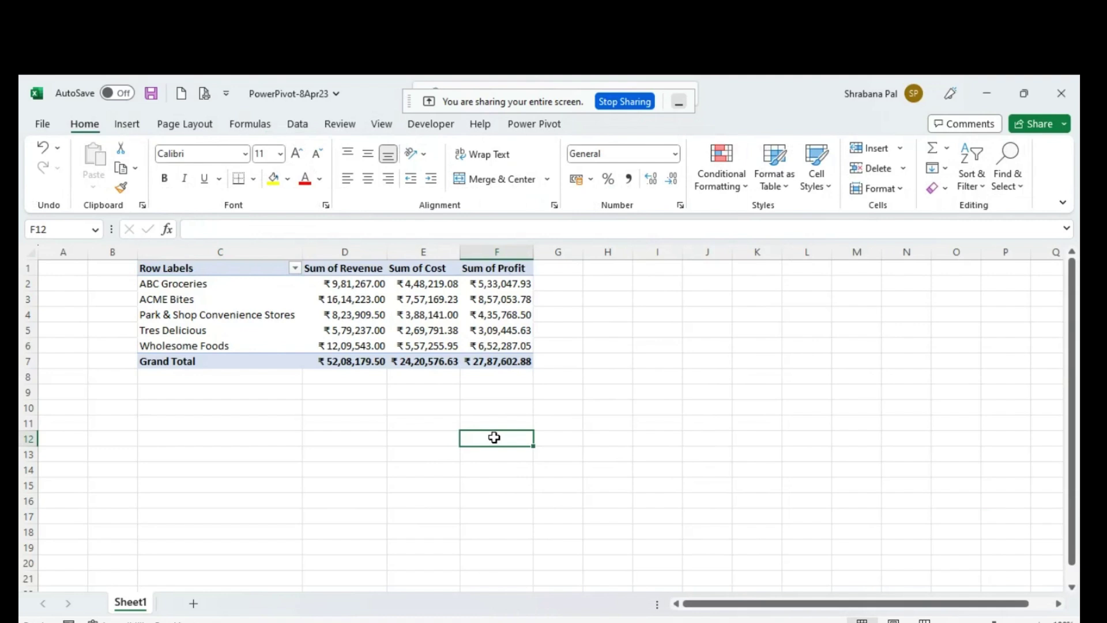